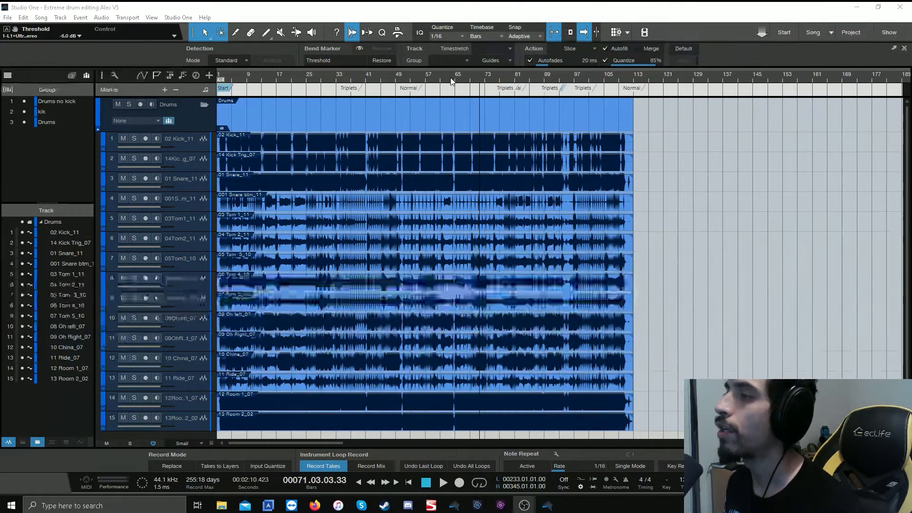
Step: Look over the full length of the drum tracks and the Triplets and Normal sections marked in the arrangement
{"action": "key", "text": "shift+w"}
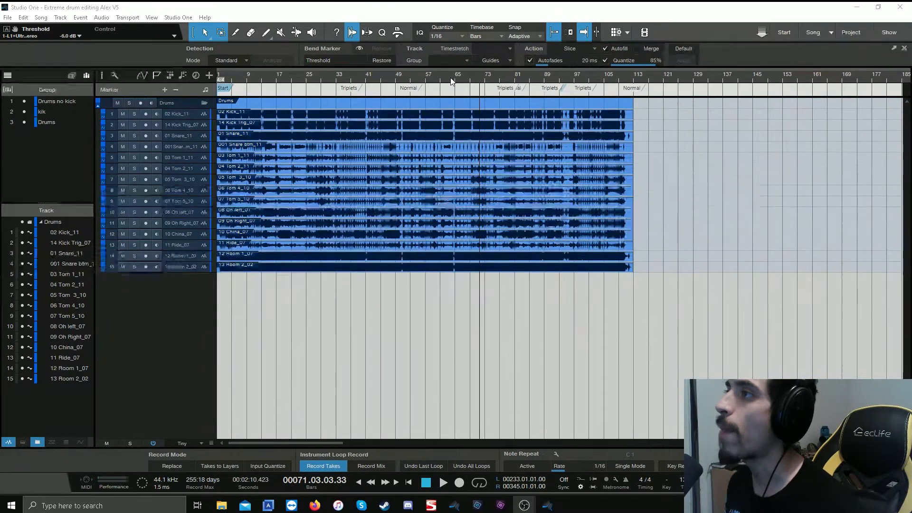
{"action": "key", "text": "shift+e"}
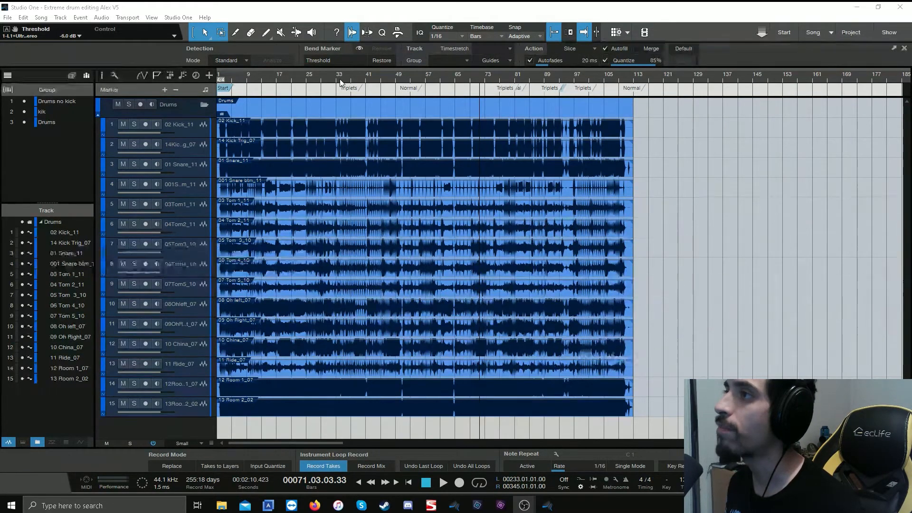
{"action": "scroll", "coordinate": [340, 79], "scroll_direction": "up", "scroll_amount": 2}
{"action": "scroll", "coordinate": [339, 80], "scroll_direction": "up", "scroll_amount": 2}
{"action": "left_click_drag", "start_coordinate": [260, 443], "coordinate": [225, 444]}
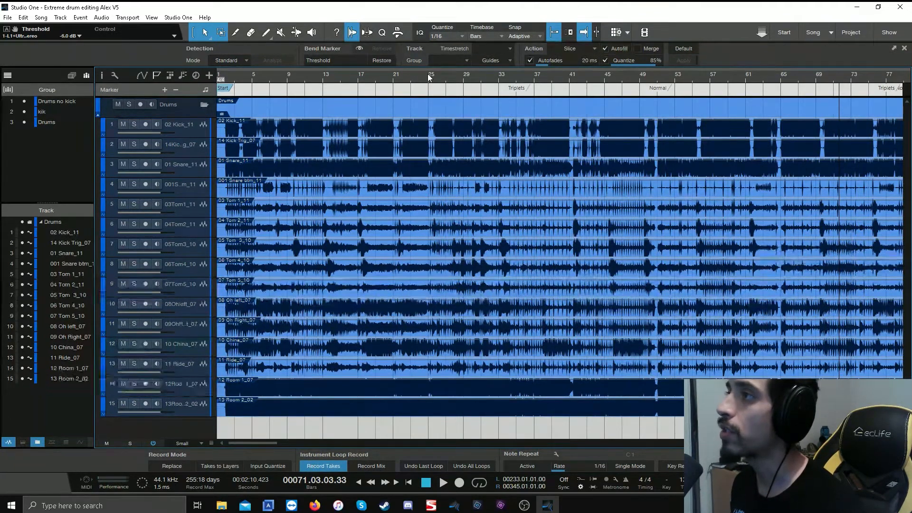
{"action": "scroll", "coordinate": [428, 77], "scroll_direction": "up", "scroll_amount": 3}
{"action": "scroll", "coordinate": [429, 77], "scroll_direction": "down", "scroll_amount": 3}
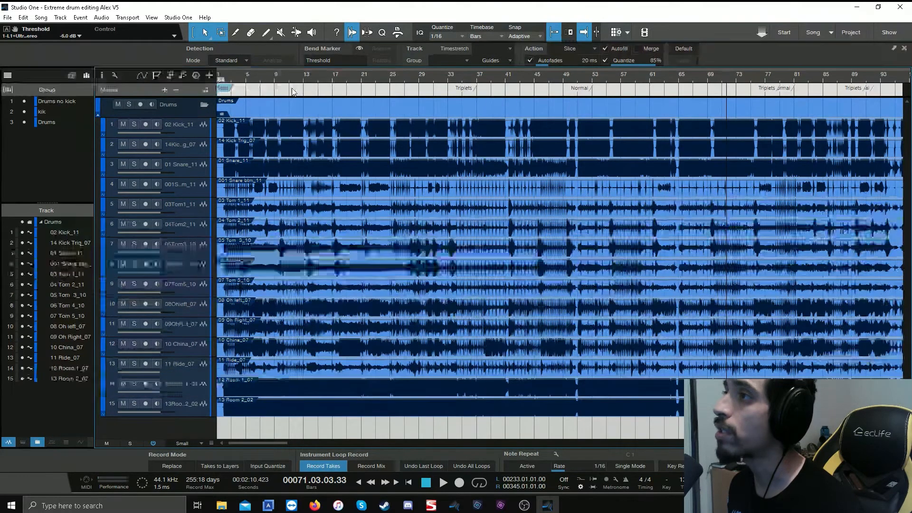
{"action": "scroll", "coordinate": [316, 76], "scroll_direction": "down", "scroll_amount": 5}
{"action": "scroll", "coordinate": [317, 76], "scroll_direction": "up", "scroll_amount": 5}
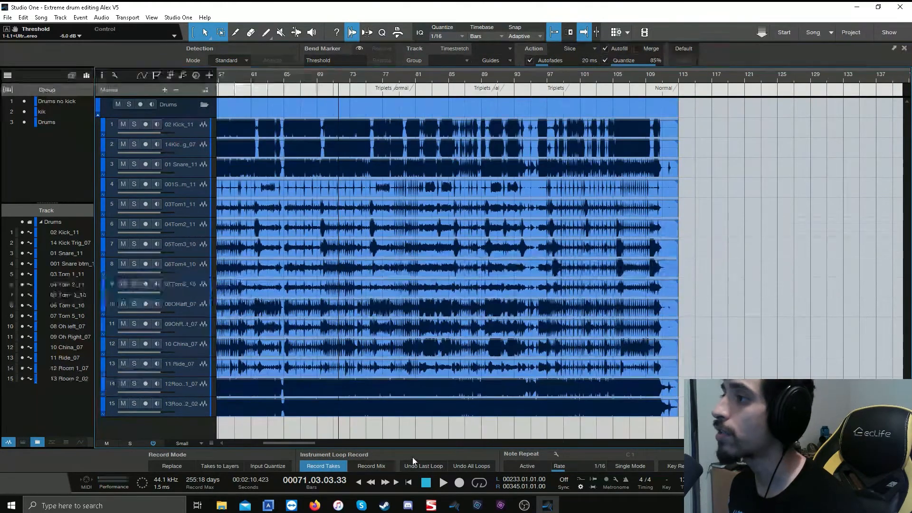
{"action": "scroll", "coordinate": [412, 442], "scroll_direction": "up", "scroll_amount": 3}
{"action": "scroll", "coordinate": [411, 441], "scroll_direction": "up", "scroll_amount": 3}
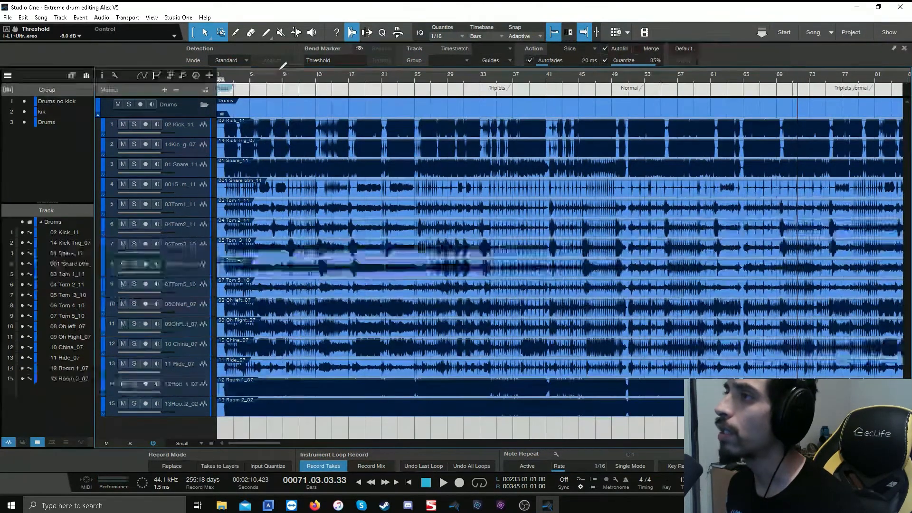
Step: Enlarge the Drums folder track and dissolve its Drums group
{"action": "scroll", "coordinate": [267, 74], "scroll_direction": "up", "scroll_amount": 2}
{"action": "scroll", "coordinate": [266, 75], "scroll_direction": "up", "scroll_amount": 3}
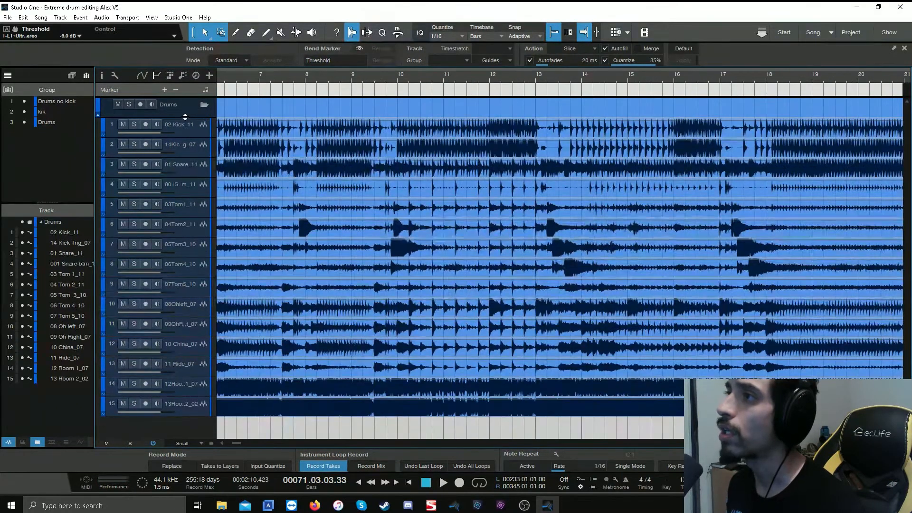
{"action": "left_click_drag", "start_coordinate": [188, 117], "coordinate": [180, 129]}
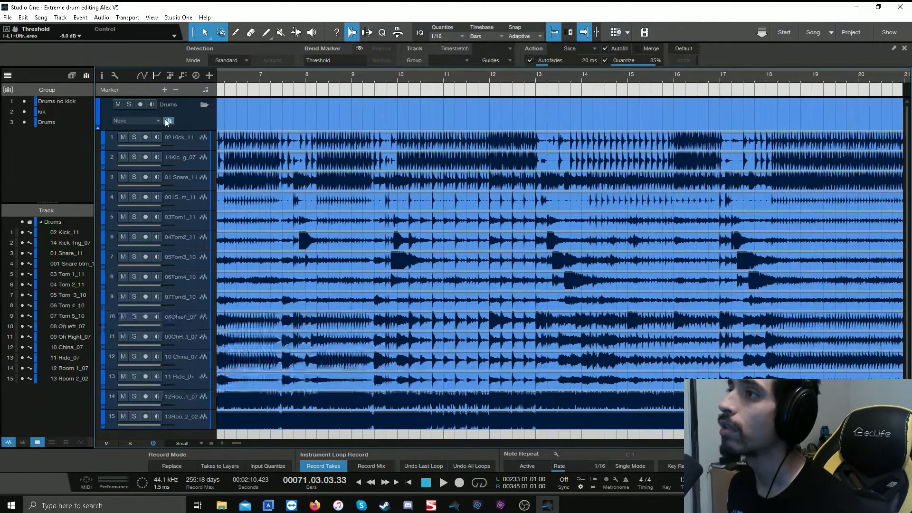
{"action": "left_click", "coordinate": [169, 121]}
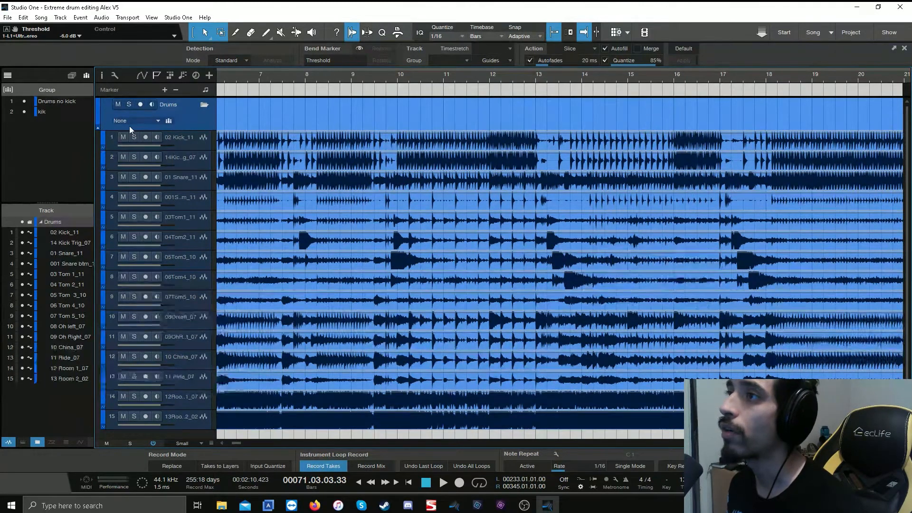
Step: Select the 02 Kick and 14 Kick Trig tracks, make them taller and assign them to the kik group
{"action": "left_click", "coordinate": [179, 143]}
{"action": "left_click", "coordinate": [180, 164], "text": "shift"}
{"action": "left_click_drag", "start_coordinate": [183, 170], "coordinate": [183, 179]}
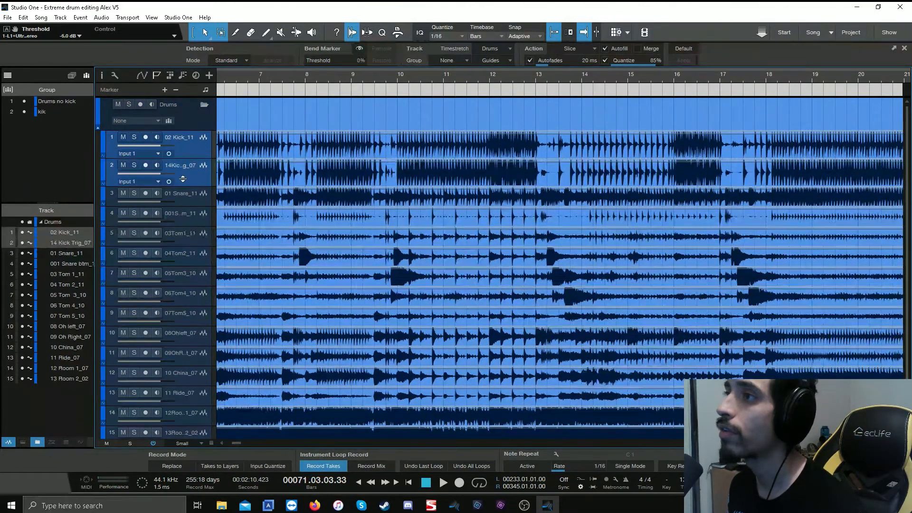
{"action": "left_click", "coordinate": [450, 60]}
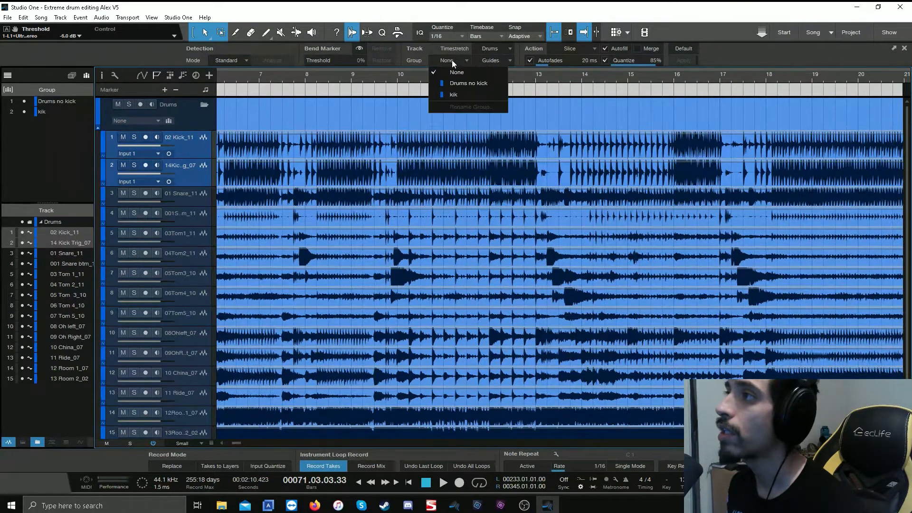
{"action": "left_click", "coordinate": [454, 95]}
Step: Assign all tracks from 01 Snare through 13 Room 2 to the Drums no kick group
{"action": "left_click", "coordinate": [199, 200]}
{"action": "scroll", "coordinate": [180, 238], "scroll_direction": "down", "scroll_amount": 1}
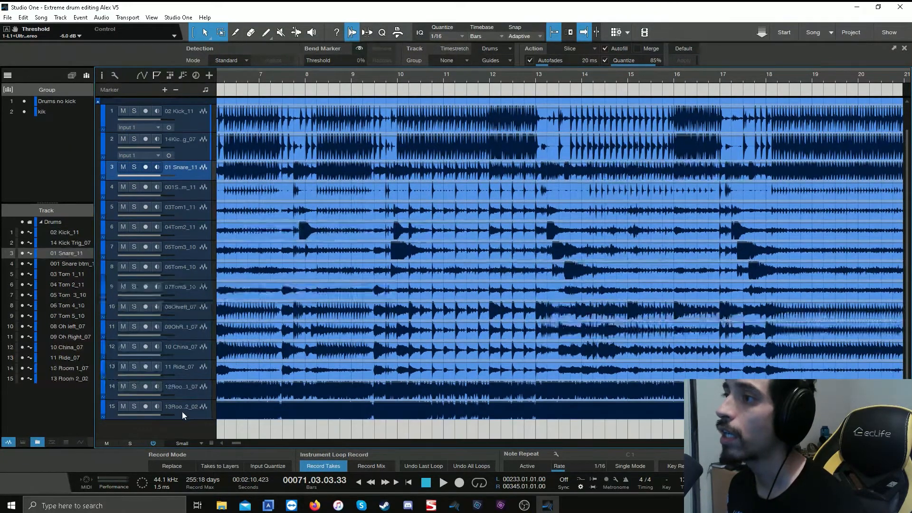
{"action": "left_click", "coordinate": [182, 411], "text": "shift"}
{"action": "scroll", "coordinate": [323, 243], "scroll_direction": "up", "scroll_amount": 1}
{"action": "left_click", "coordinate": [454, 60]}
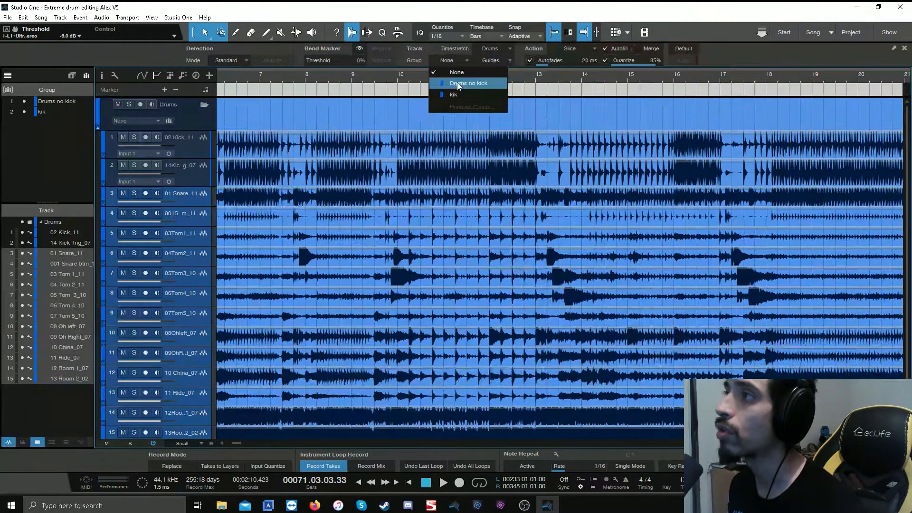
{"action": "left_click", "coordinate": [457, 83]}
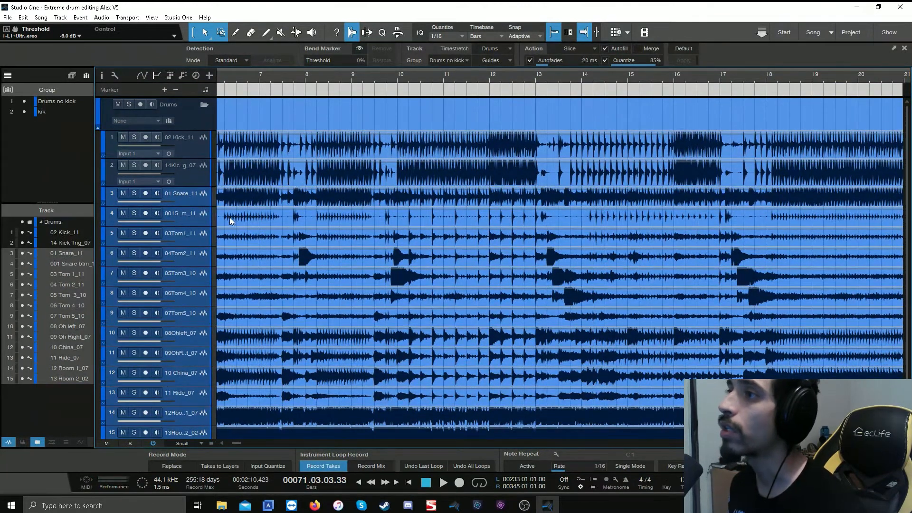
Step: Check both groups by selecting a kick event and one of the remaining drum events across the full song length
{"action": "left_click", "coordinate": [205, 177]}
{"action": "left_click", "coordinate": [254, 152]}
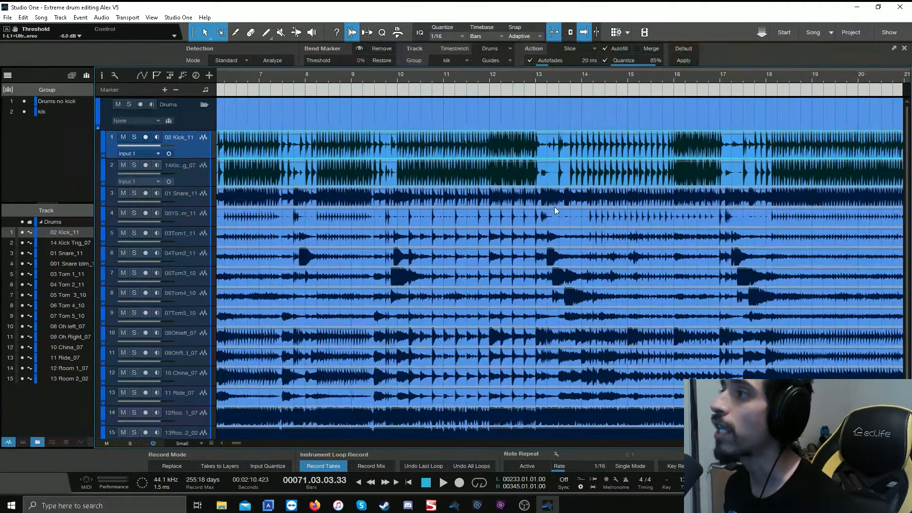
{"action": "scroll", "coordinate": [398, 233], "scroll_direction": "down", "scroll_amount": 1}
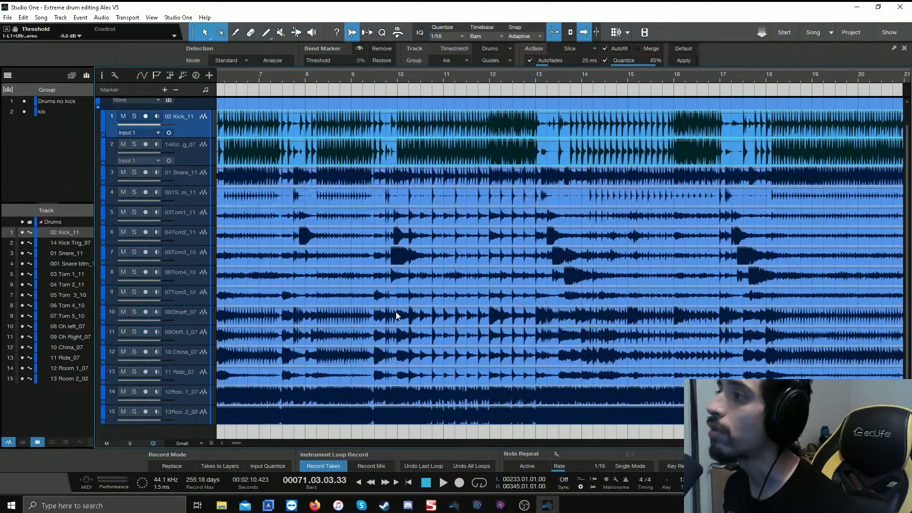
{"action": "scroll", "coordinate": [537, 76], "scroll_direction": "down", "scroll_amount": 10}
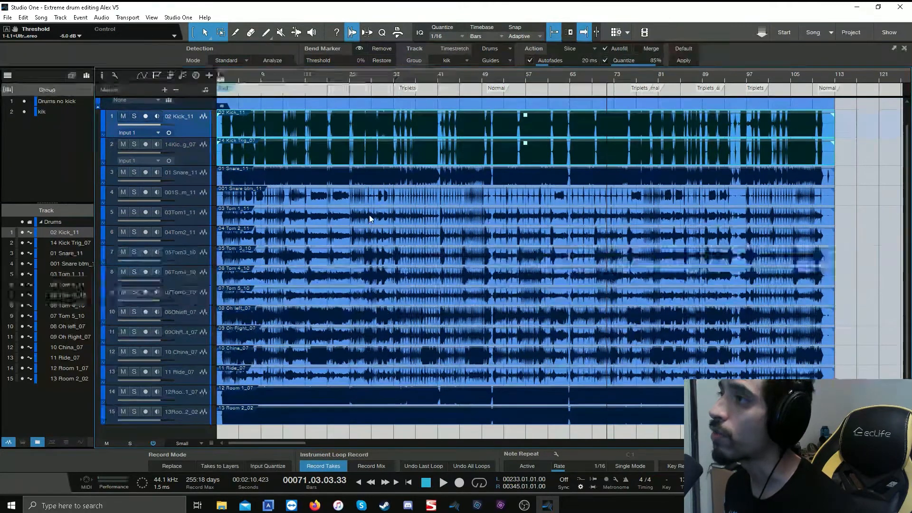
{"action": "left_click", "coordinate": [422, 200]}
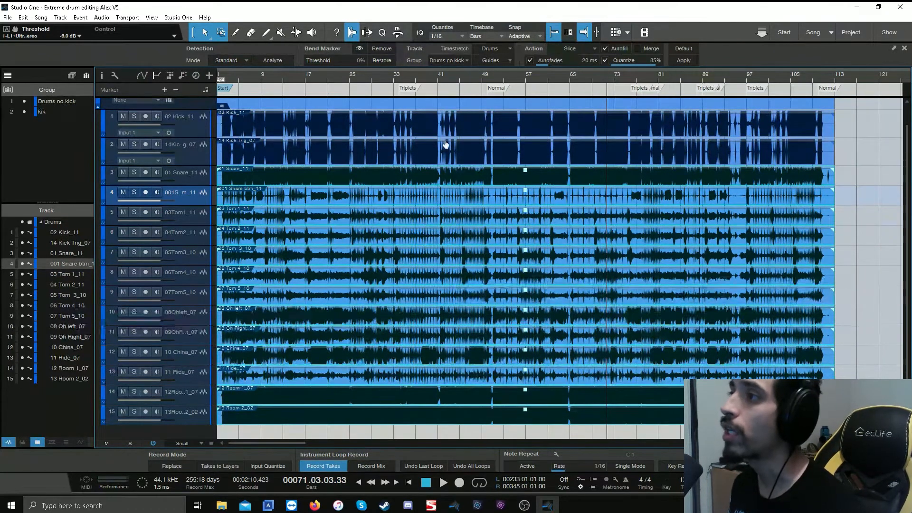
Step: Enlarge the track height until every track shows its group assignment, with the song start and the kick tracks in view
{"action": "scroll", "coordinate": [232, 80], "scroll_direction": "up", "scroll_amount": 5}
{"action": "scroll", "coordinate": [238, 75], "scroll_direction": "up", "scroll_amount": 3}
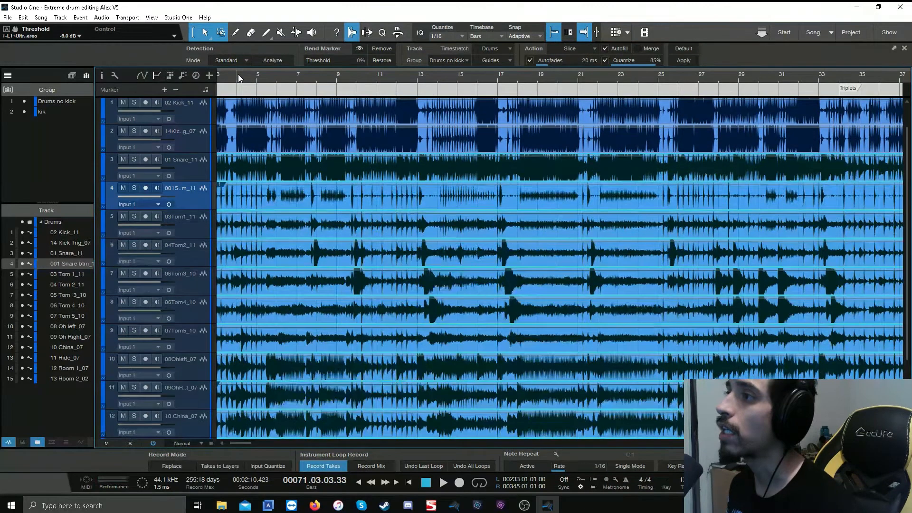
{"action": "left_click_drag", "start_coordinate": [250, 444], "coordinate": [232, 442]}
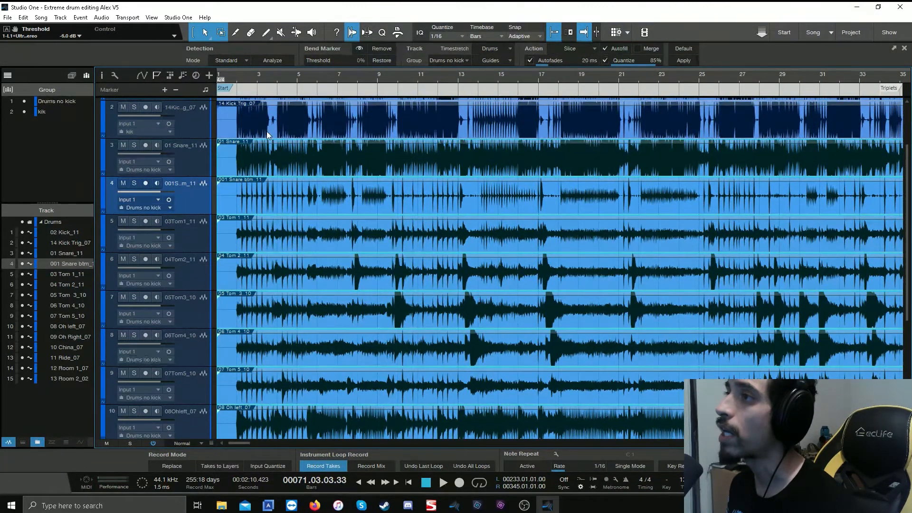
{"action": "scroll", "coordinate": [267, 131], "scroll_direction": "up", "scroll_amount": 3}
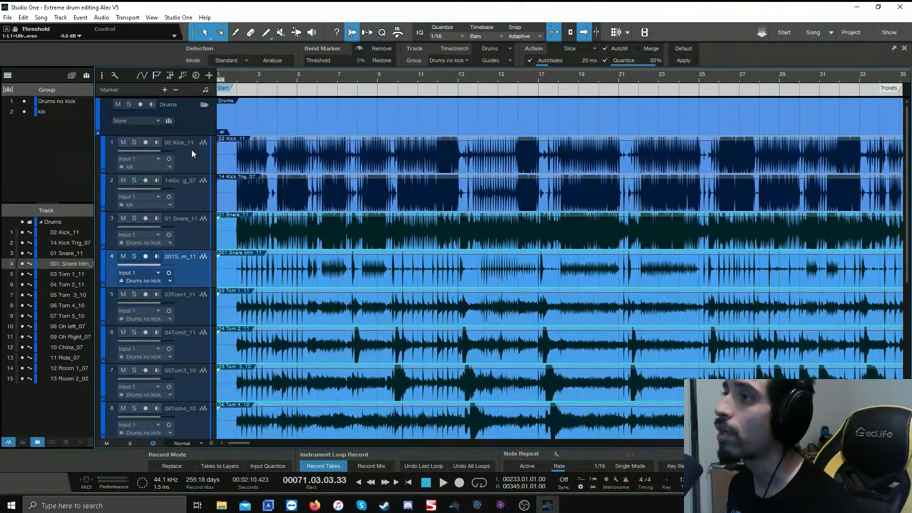
Step: Remove the 14 Kick Trig track from its group and move it above the 02 Kick track
{"action": "left_click", "coordinate": [192, 150]}
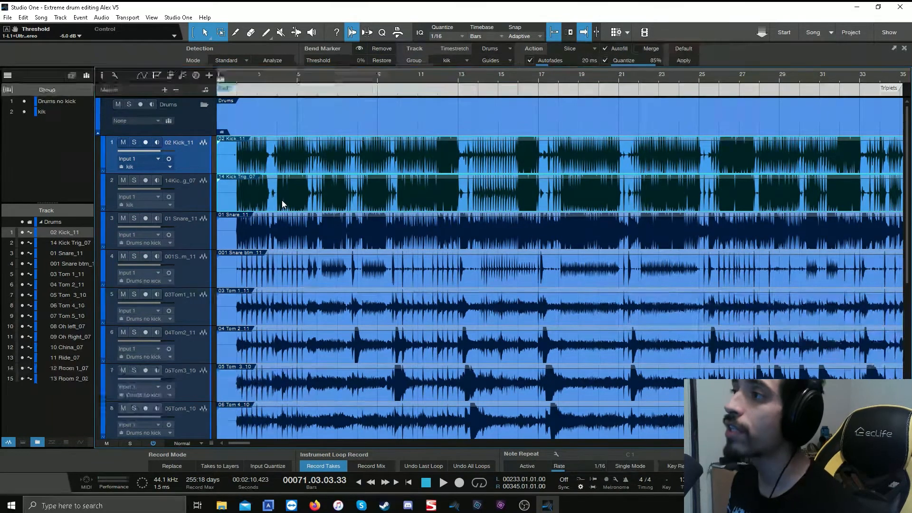
{"action": "left_click", "coordinate": [184, 201]}
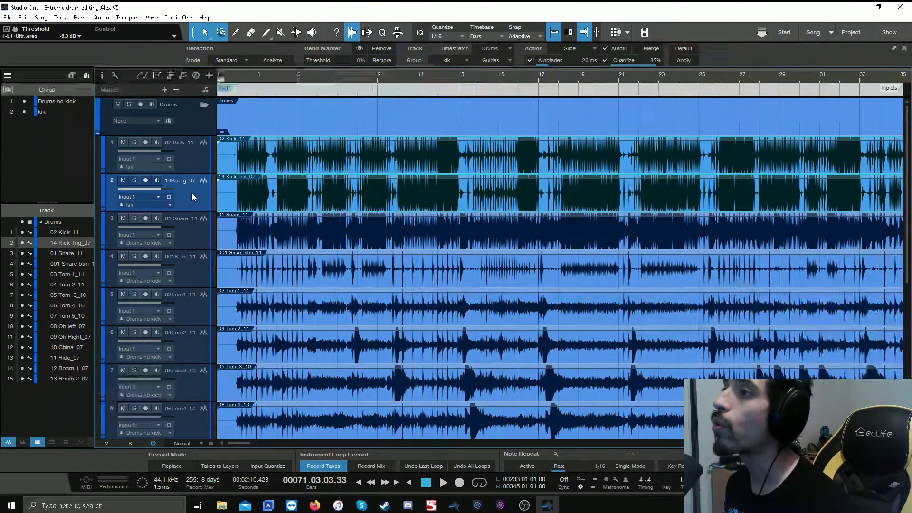
{"action": "left_click", "coordinate": [146, 208]}
{"action": "left_click", "coordinate": [149, 215]}
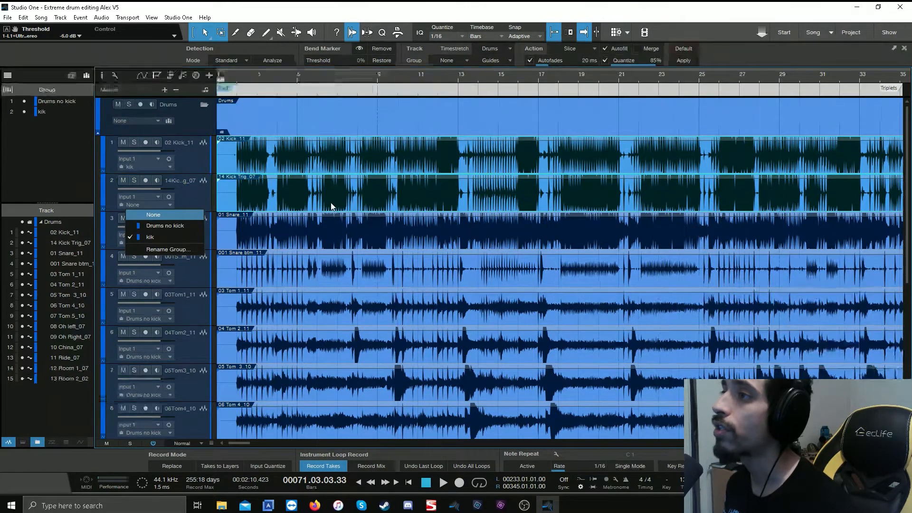
{"action": "left_click_drag", "start_coordinate": [195, 189], "coordinate": [202, 155]}
Step: Open the 14 Kick Trig event in the audio editor and analyze its transients in Standard detection mode
{"action": "double_click", "coordinate": [326, 156]}
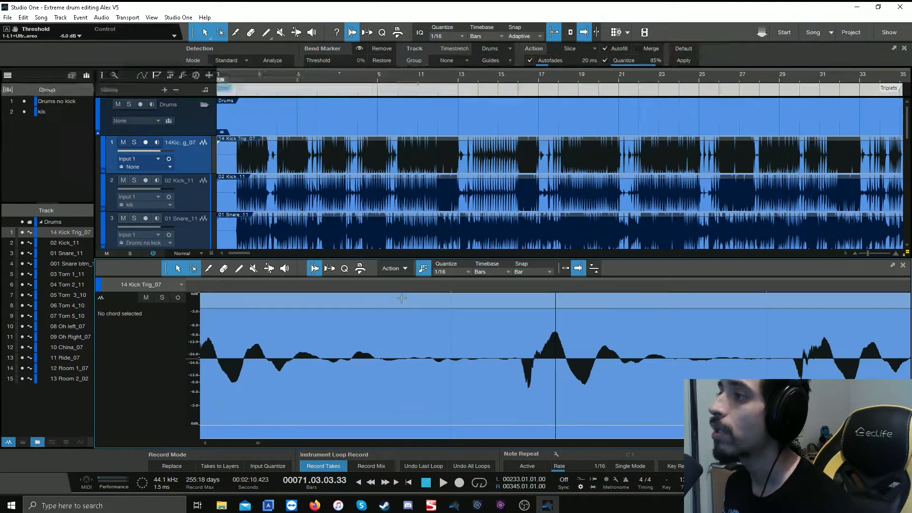
{"action": "scroll", "coordinate": [413, 285], "scroll_direction": "down", "scroll_amount": 15}
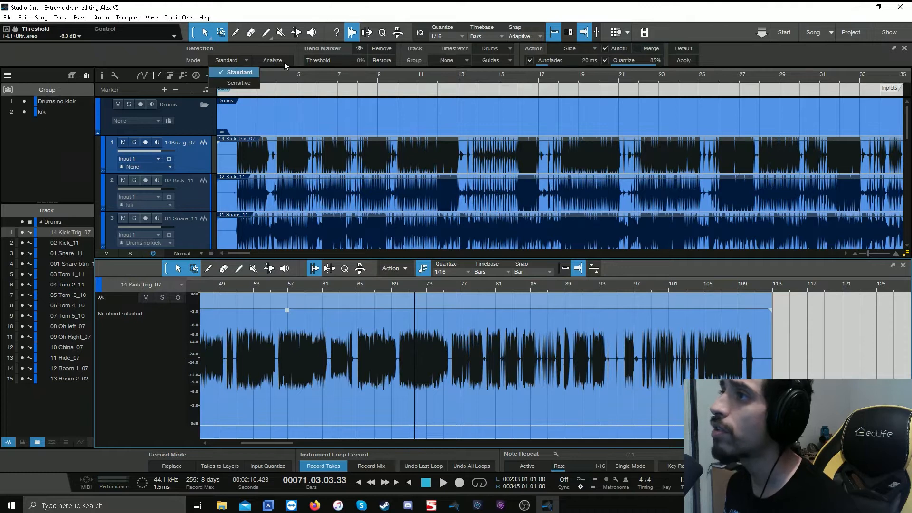
{"action": "left_click", "coordinate": [282, 61]}
{"action": "left_click", "coordinate": [281, 61]}
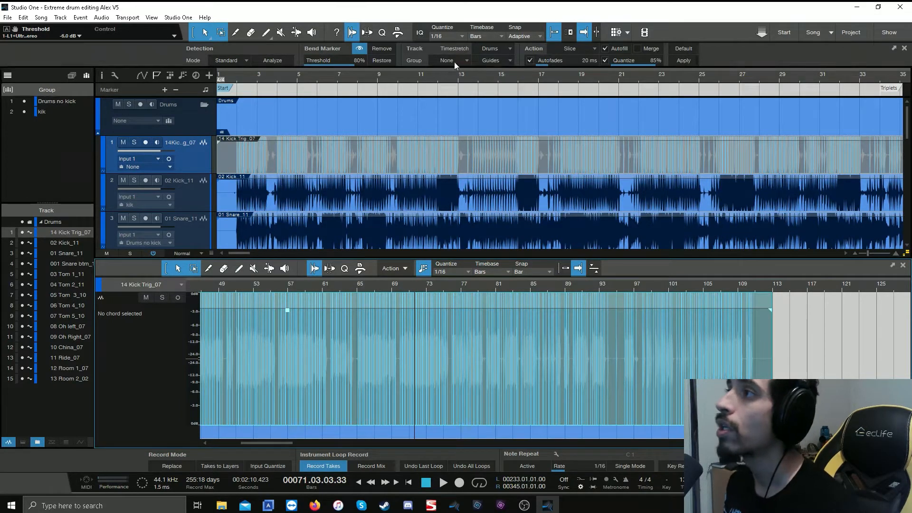
Step: Put the 14 Kick Trig track back in the kik group and choose Slice as the transient action
{"action": "left_click", "coordinate": [144, 169]}
{"action": "left_click", "coordinate": [149, 199]}
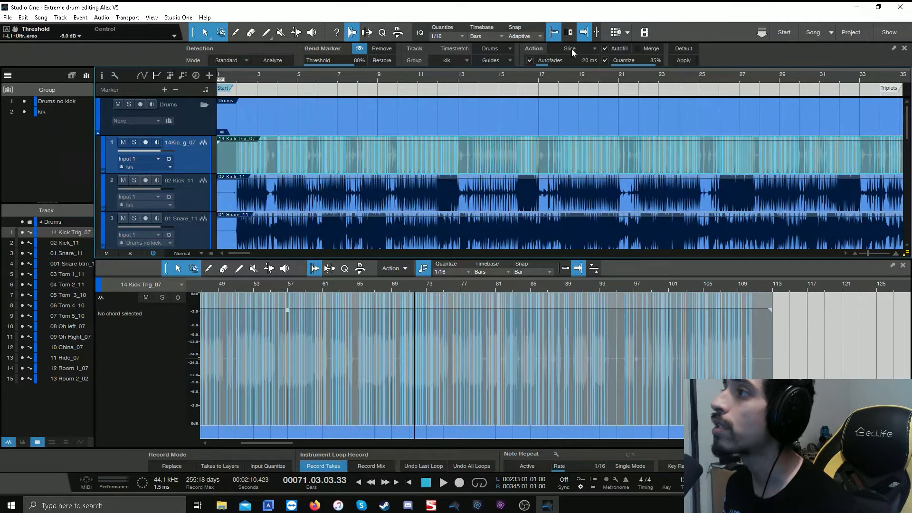
{"action": "left_click", "coordinate": [592, 50]}
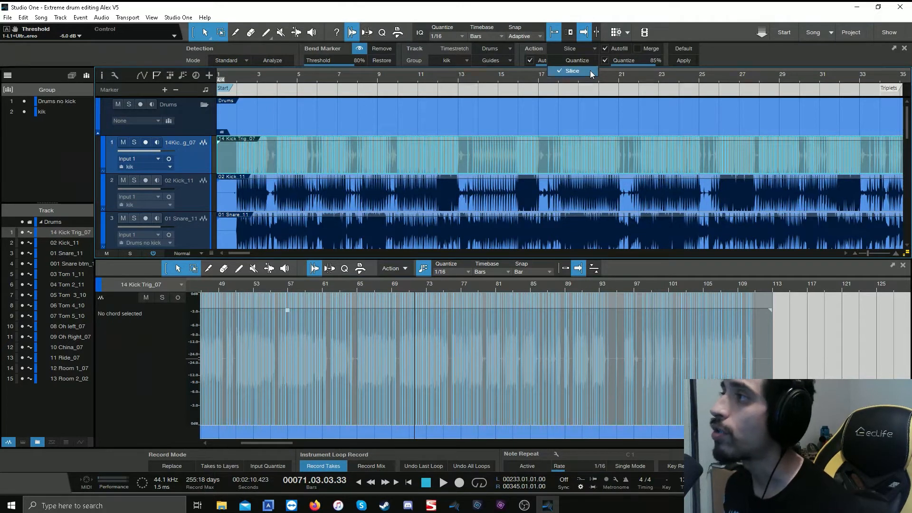
{"action": "left_click", "coordinate": [590, 71]}
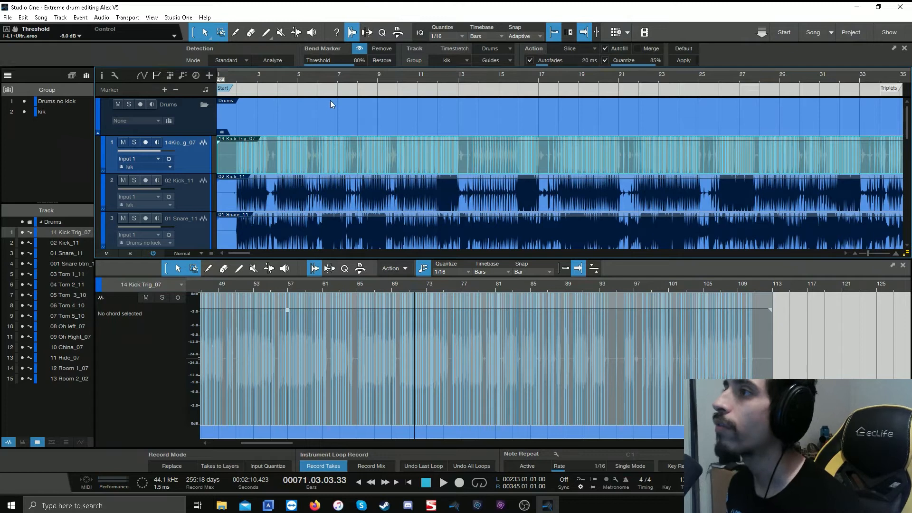
Step: Close the audio editor and split the 14 Kick Trig event at the first Triplets marker
{"action": "key", "text": "F2"}
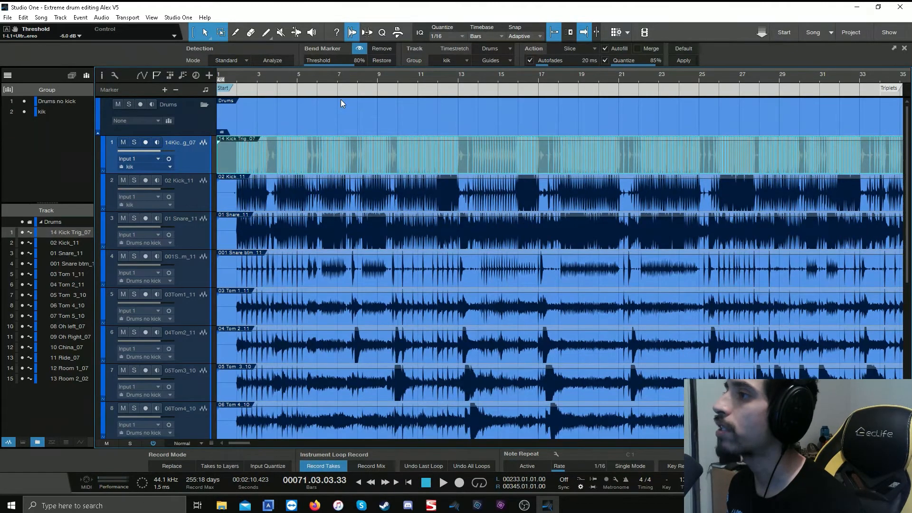
{"action": "left_click_drag", "start_coordinate": [356, 76], "coordinate": [356, 62]}
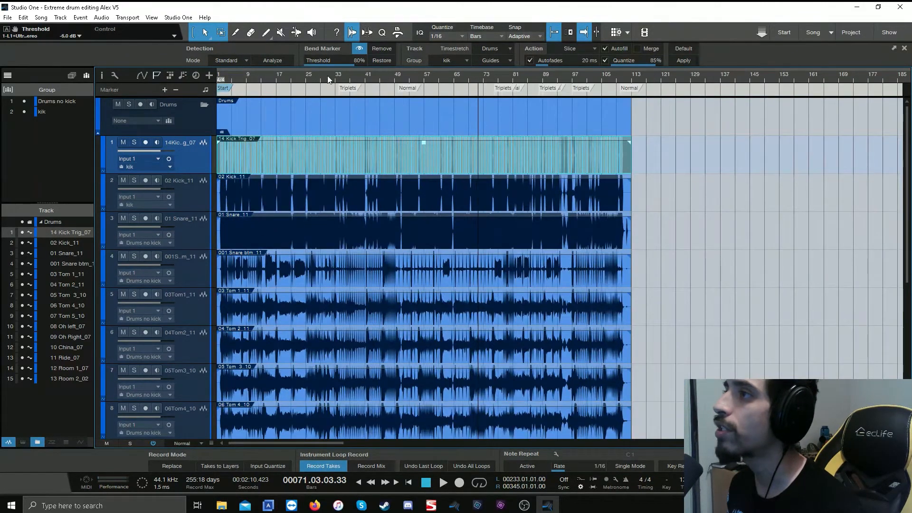
{"action": "scroll", "coordinate": [317, 72], "scroll_direction": "up", "scroll_amount": 6}
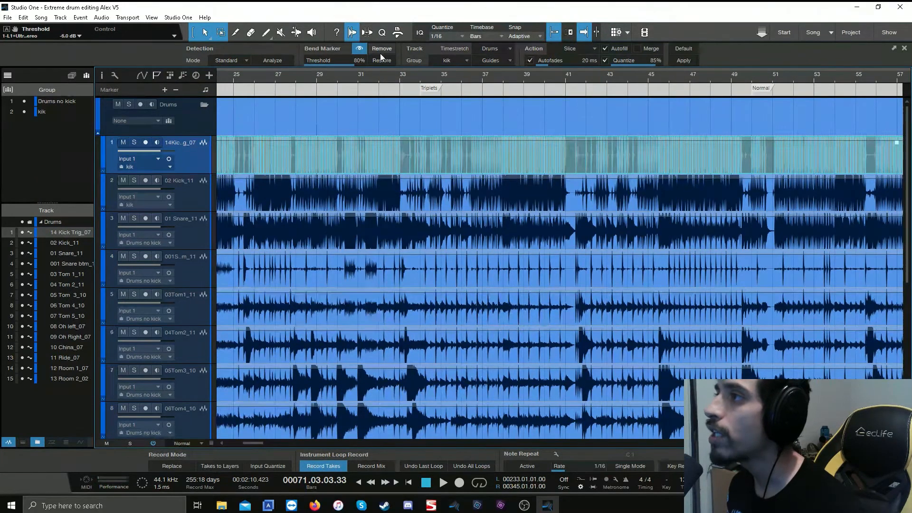
{"action": "left_click", "coordinate": [235, 32]}
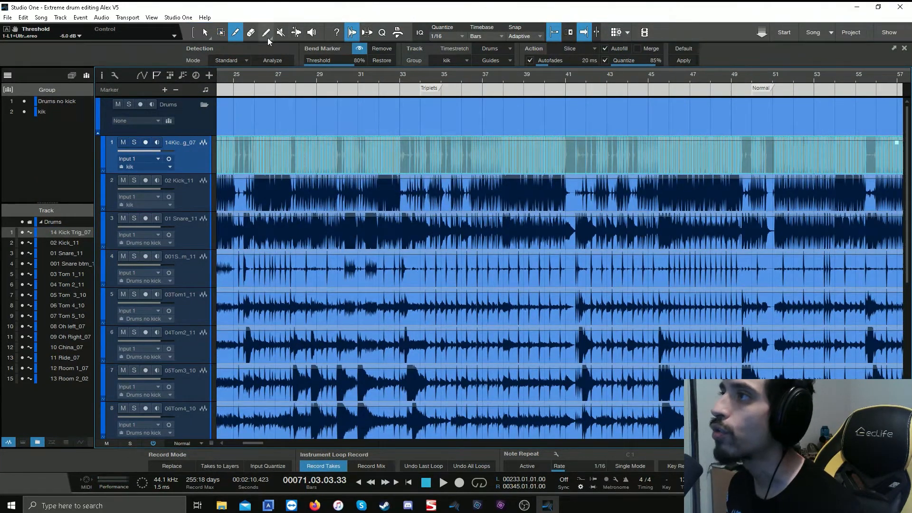
{"action": "left_click", "coordinate": [420, 158]}
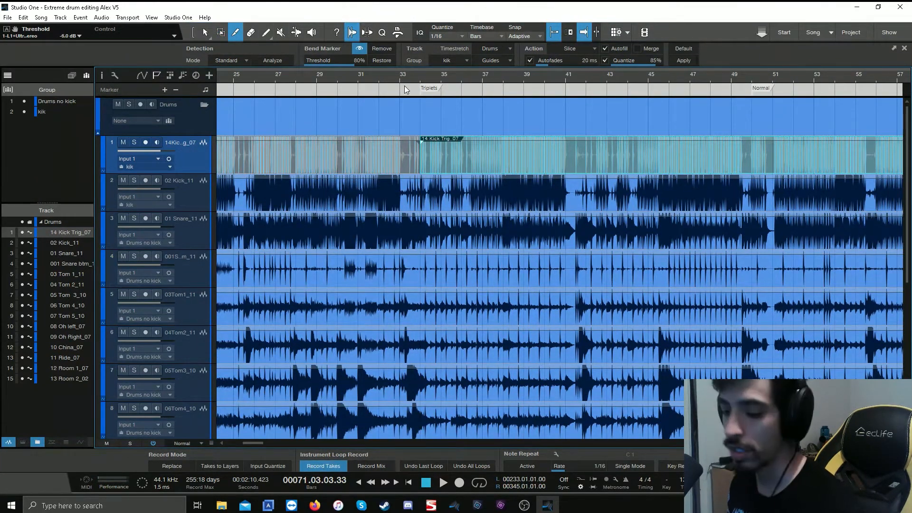
Step: Split the 02 Kick event at the first Triplets marker so it matches the split in the 14 Kick Trig event
{"action": "left_click", "coordinate": [200, 34]}
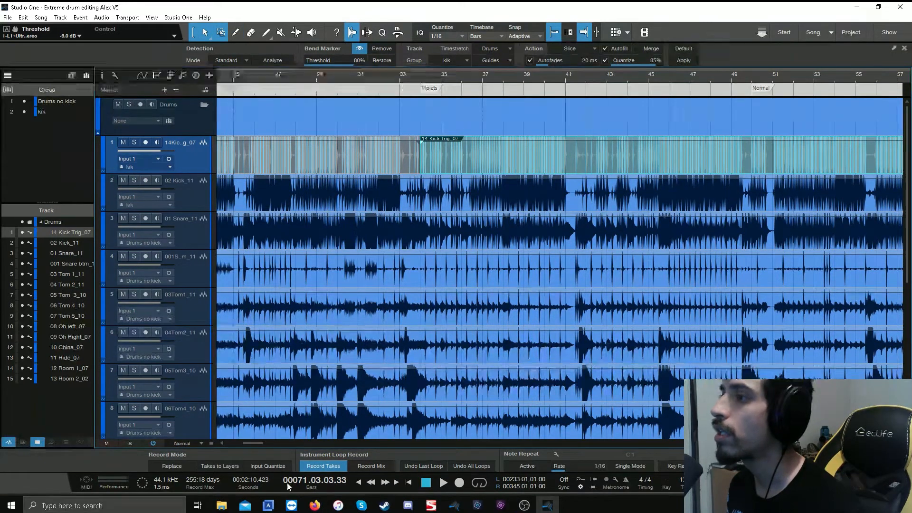
{"action": "left_click_drag", "start_coordinate": [252, 443], "coordinate": [227, 445]}
{"action": "left_click", "coordinate": [454, 163]}
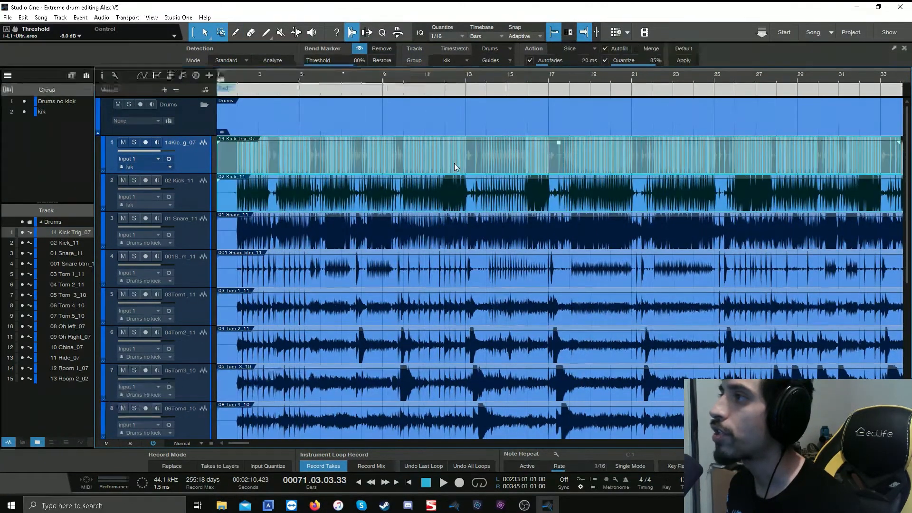
{"action": "scroll", "coordinate": [477, 75], "scroll_direction": "down", "scroll_amount": 2}
{"action": "scroll", "coordinate": [476, 75], "scroll_direction": "down", "scroll_amount": 2}
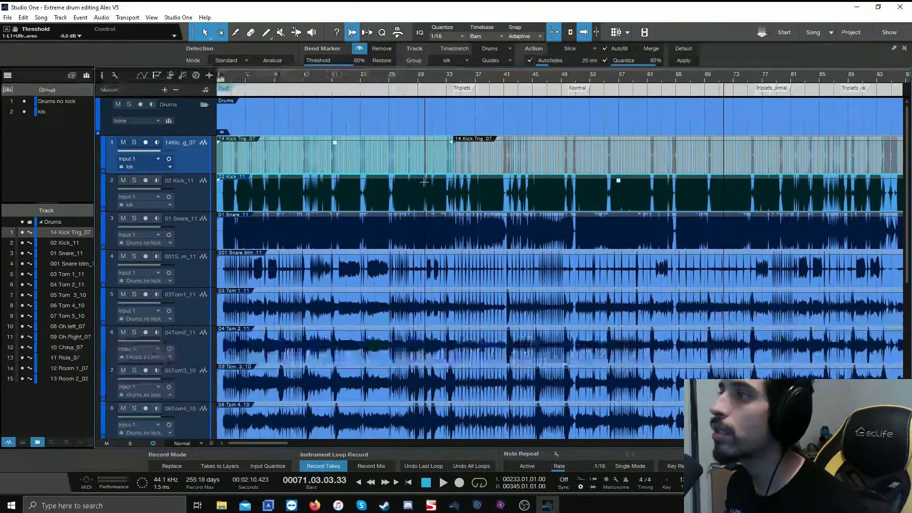
{"action": "left_click", "coordinate": [471, 198]}
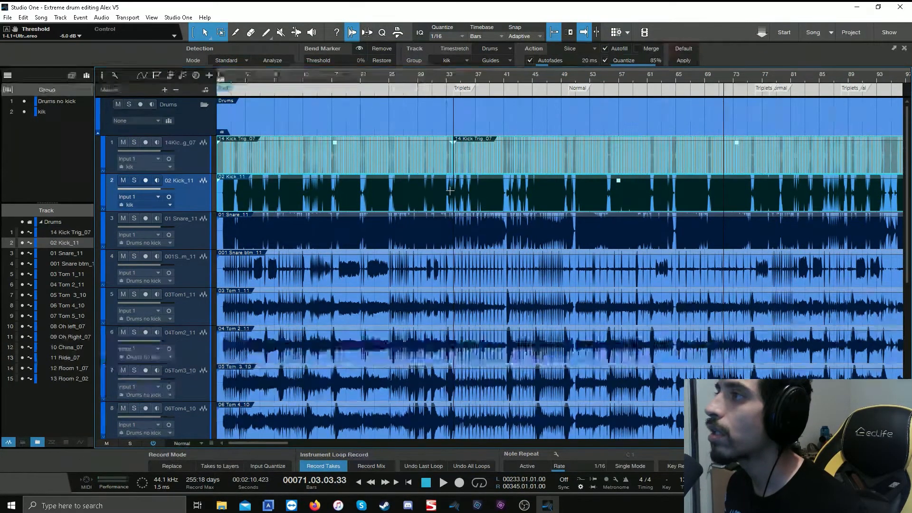
{"action": "left_click", "coordinate": [454, 193]}
{"action": "left_click", "coordinate": [437, 194]}
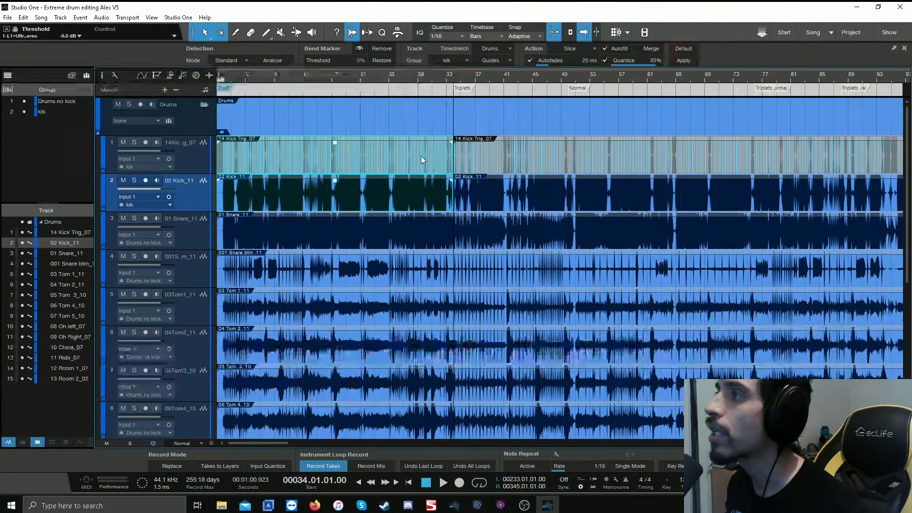
Step: Open the first 14 Kick Trig event in the audio editor and raise the bend marker threshold to 87%
{"action": "scroll", "coordinate": [257, 74], "scroll_direction": "up", "scroll_amount": 10}
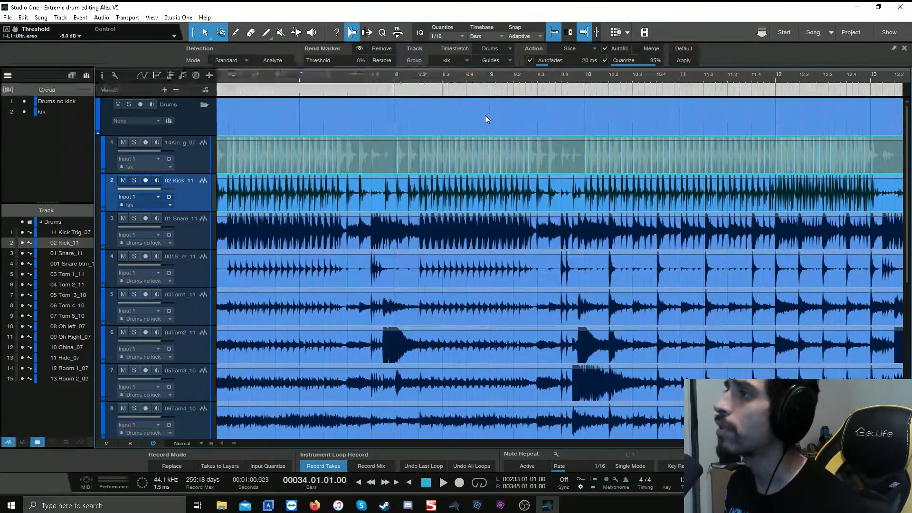
{"action": "double_click", "coordinate": [461, 160]}
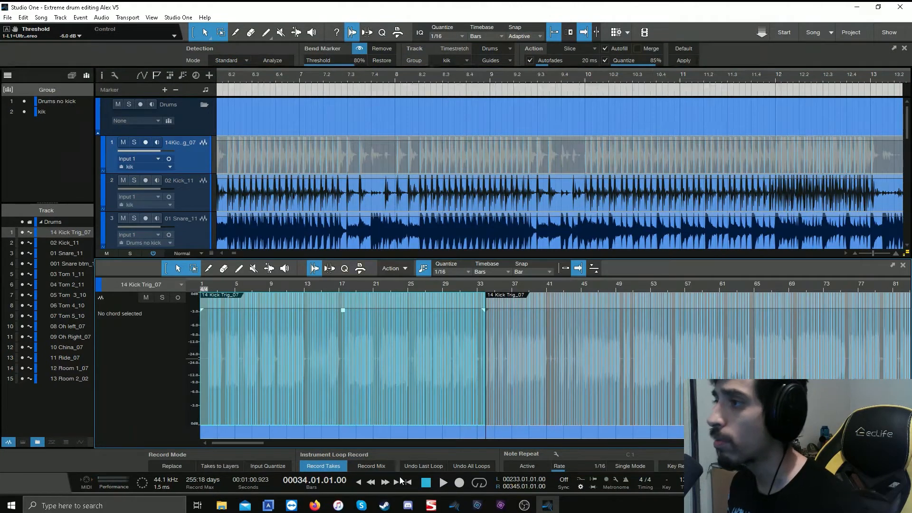
{"action": "scroll", "coordinate": [239, 288], "scroll_direction": "up", "scroll_amount": 10}
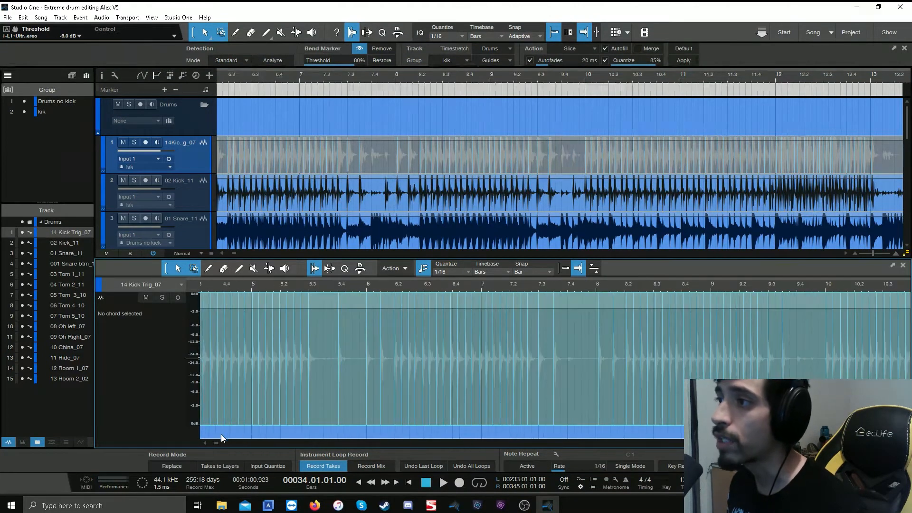
{"action": "left_click_drag", "start_coordinate": [216, 441], "coordinate": [210, 440]}
{"action": "scroll", "coordinate": [329, 286], "scroll_direction": "up", "scroll_amount": 5}
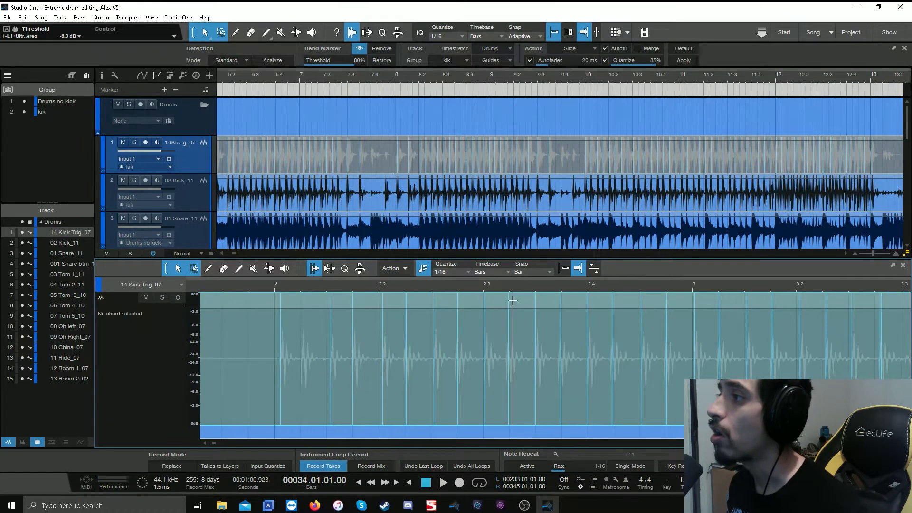
{"action": "scroll", "coordinate": [512, 284], "scroll_direction": "down", "scroll_amount": 4}
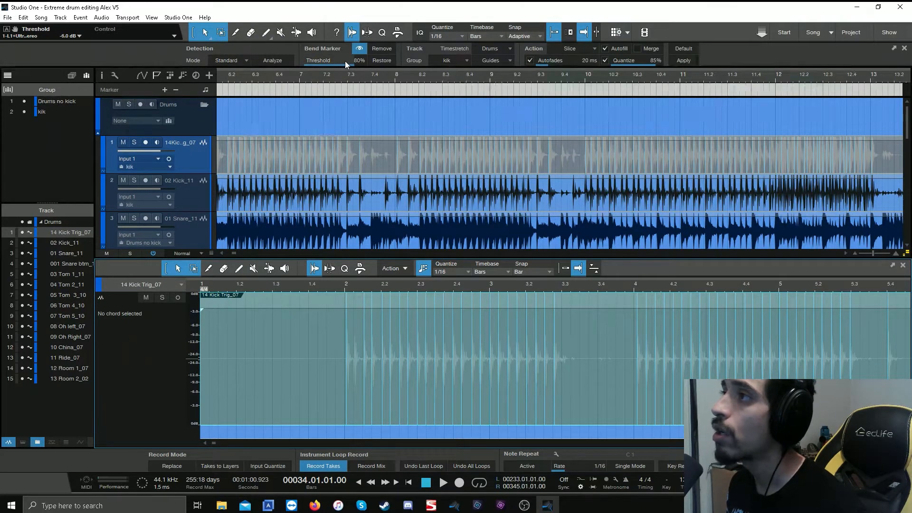
{"action": "mouse_move", "coordinate": [345, 60]}
{"action": "mouse_move", "coordinate": [345, 61]}
{"action": "left_mouse_down"}
{"action": "mouse_move", "coordinate": [363, 65]}
{"action": "mouse_move", "coordinate": [335, 65]}
{"action": "mouse_move", "coordinate": [358, 66]}
{"action": "left_mouse_up"}
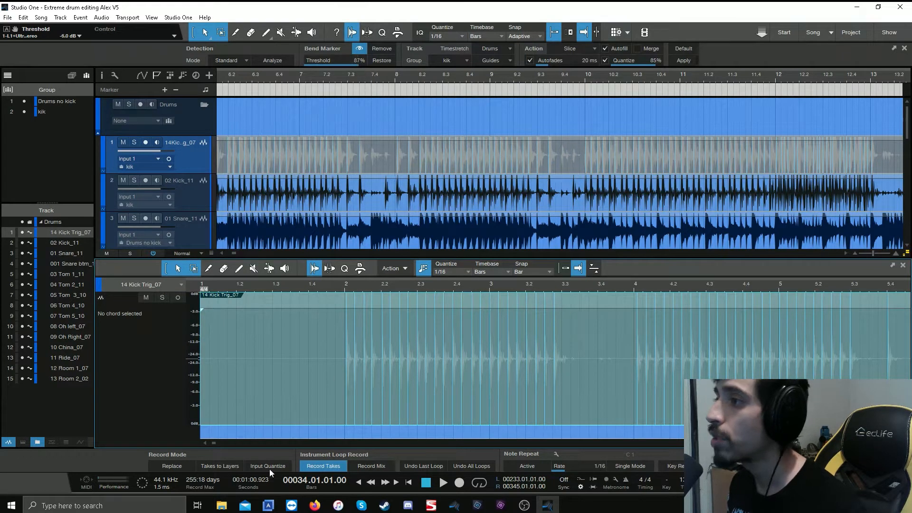
Step: Examine the bend markers along both 14 Kick Trig events and play back the fast kick passage from bar 60
{"action": "scroll", "coordinate": [263, 440], "scroll_direction": "right", "scroll_amount": 5}
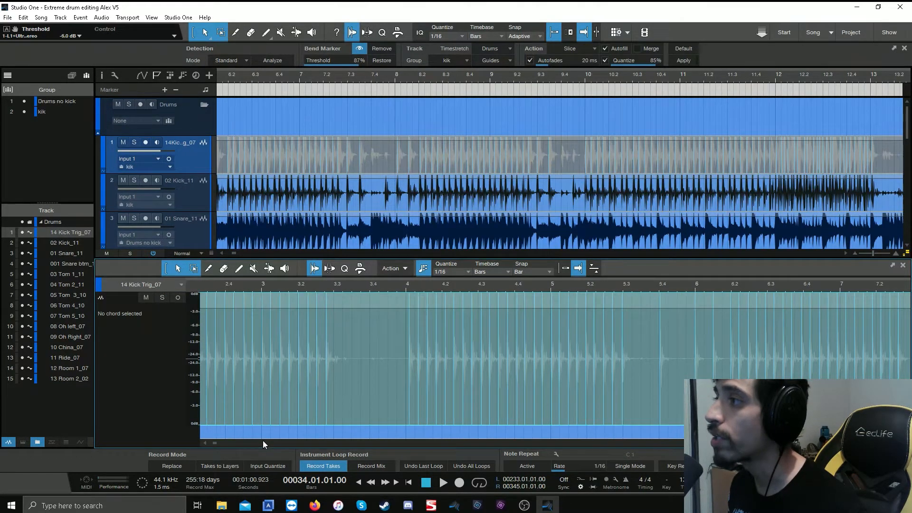
{"action": "scroll", "coordinate": [263, 440], "scroll_direction": "right", "scroll_amount": 4}
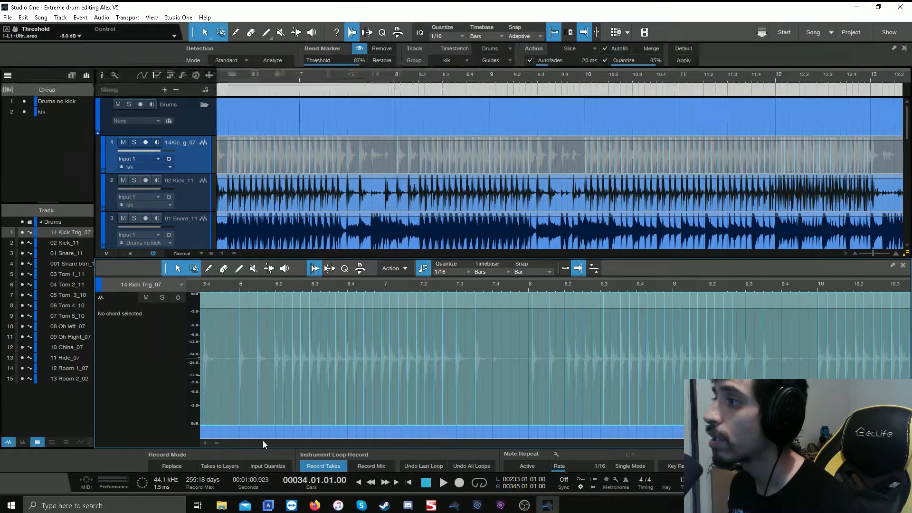
{"action": "scroll", "coordinate": [263, 441], "scroll_direction": "right", "scroll_amount": 8}
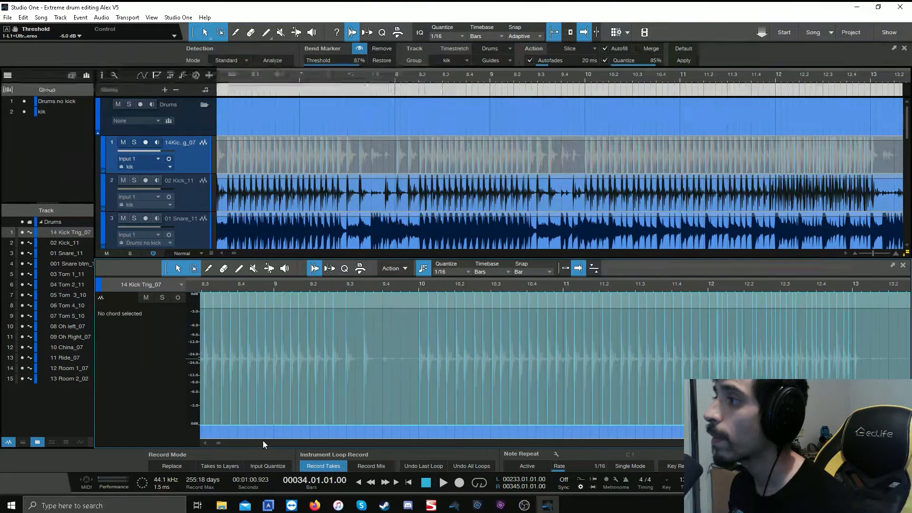
{"action": "scroll", "coordinate": [263, 440], "scroll_direction": "right", "scroll_amount": 2}
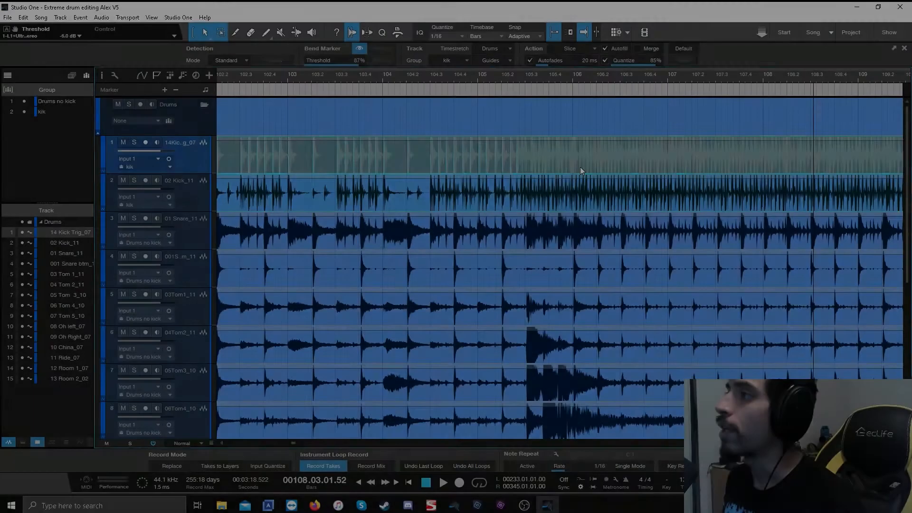
{"action": "double_click", "coordinate": [580, 166]}
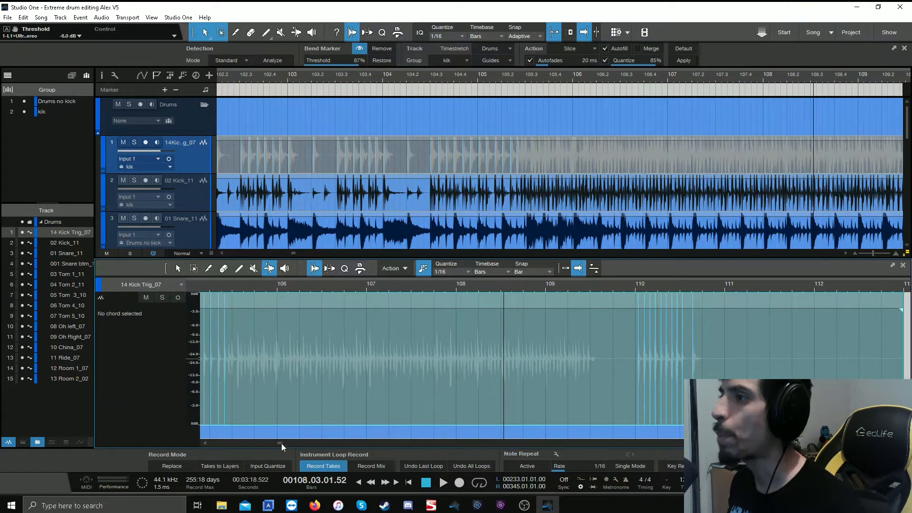
{"action": "scroll", "coordinate": [280, 442], "scroll_direction": "right", "scroll_amount": 1}
{"action": "left_click_drag", "start_coordinate": [280, 442], "coordinate": [251, 443]}
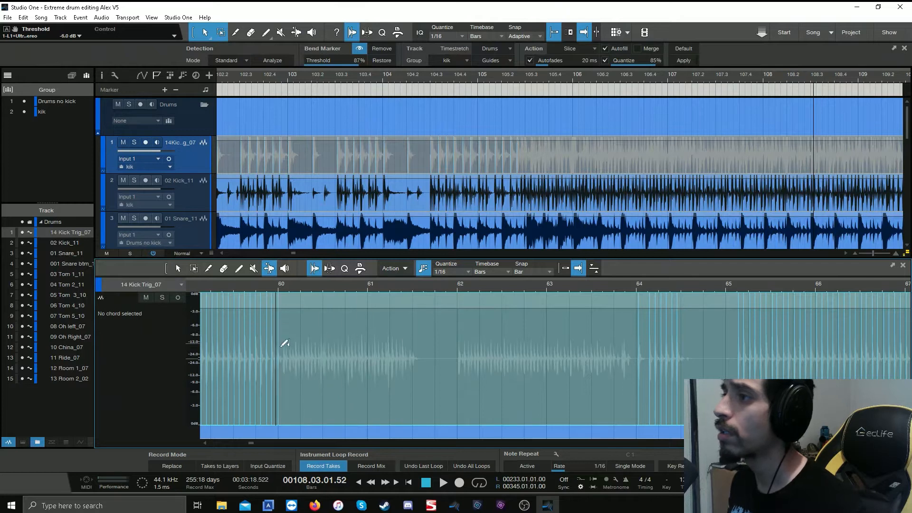
{"action": "left_click", "coordinate": [297, 283]}
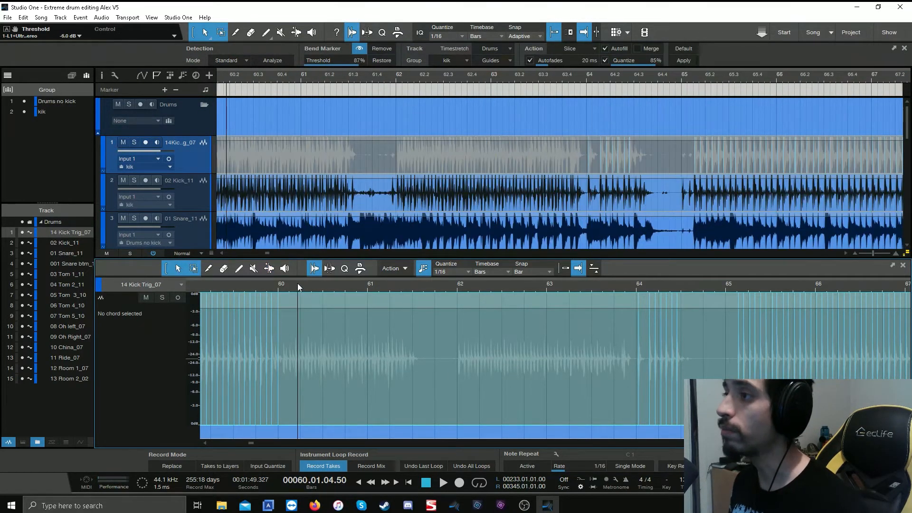
{"action": "key", "text": "space"}
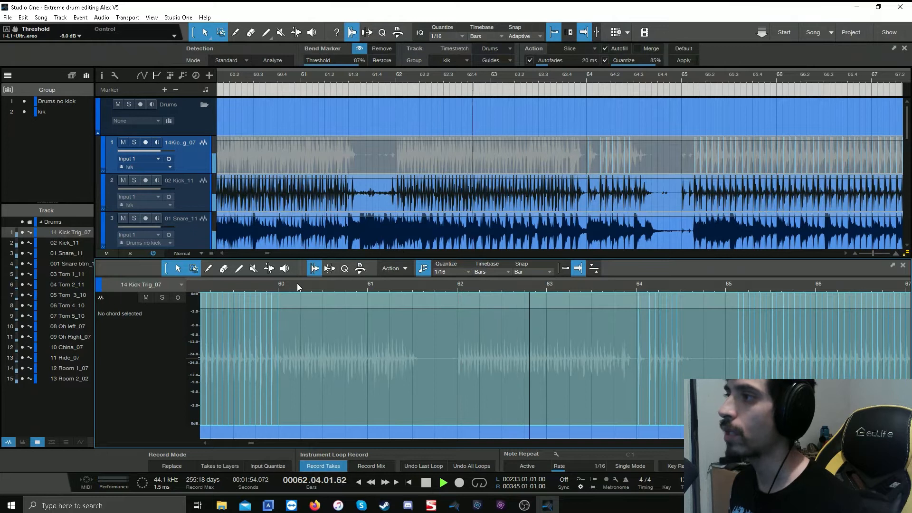
{"action": "key", "text": "space"}
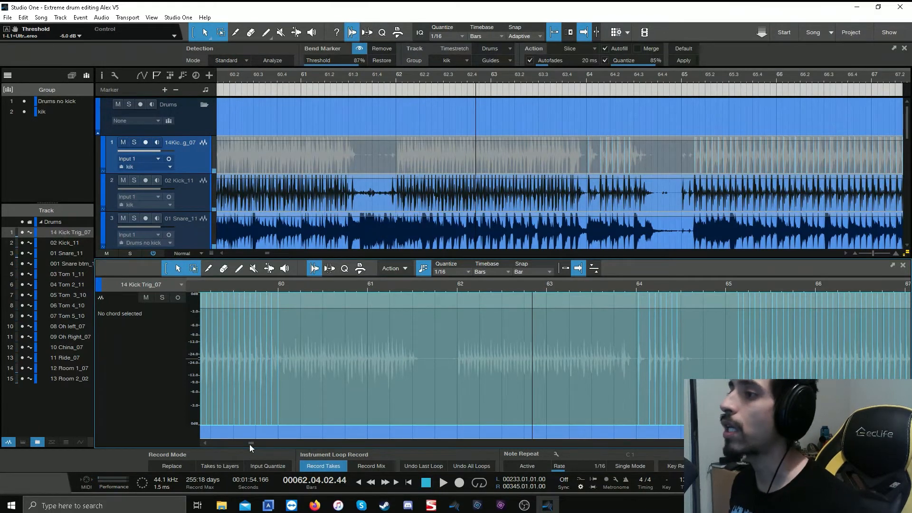
Step: Inspect the 14 Kick Trig bend markers around the bar 34 split and over the opening bars
{"action": "left_click_drag", "start_coordinate": [249, 443], "coordinate": [230, 440]}
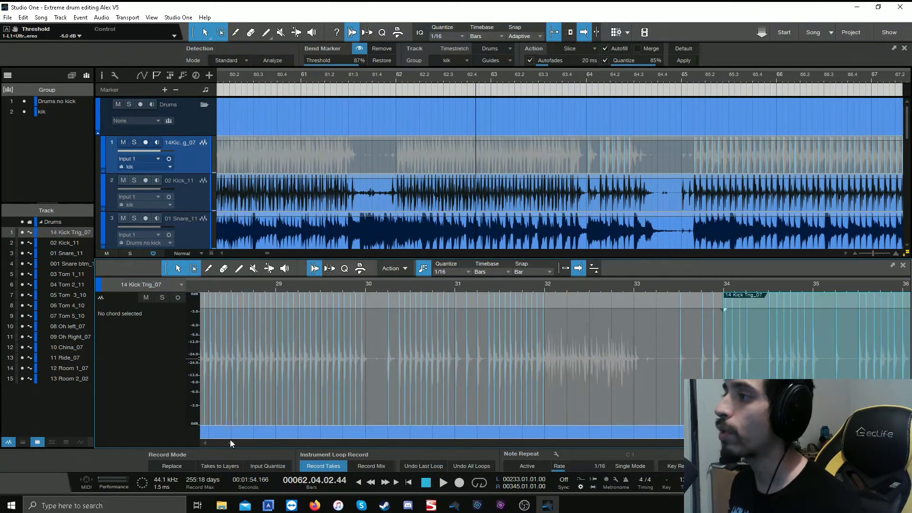
{"action": "scroll", "coordinate": [733, 285], "scroll_direction": "up", "scroll_amount": 4}
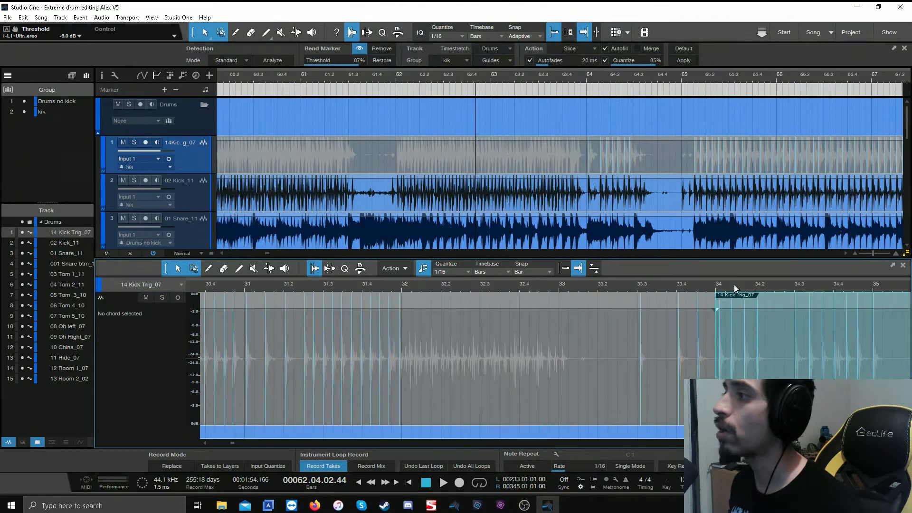
{"action": "scroll", "coordinate": [713, 280], "scroll_direction": "down", "scroll_amount": 4}
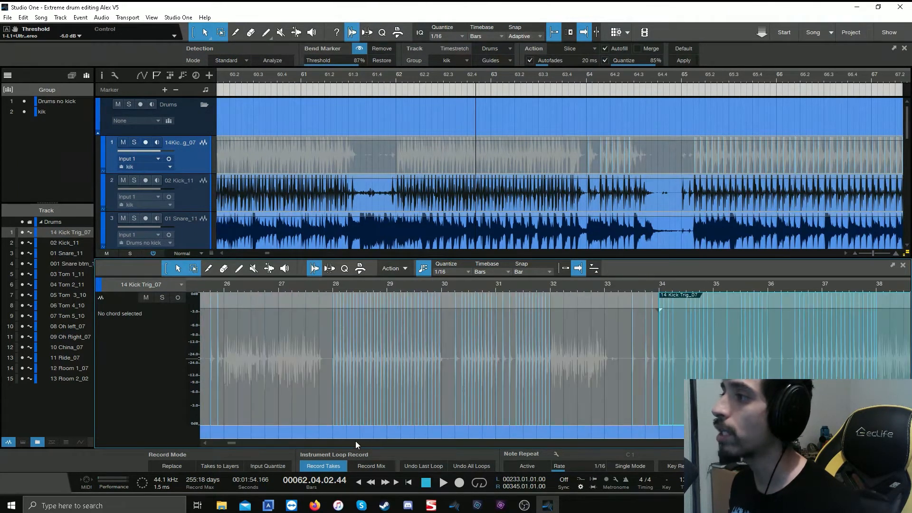
{"action": "left_click_drag", "start_coordinate": [230, 443], "coordinate": [207, 440]}
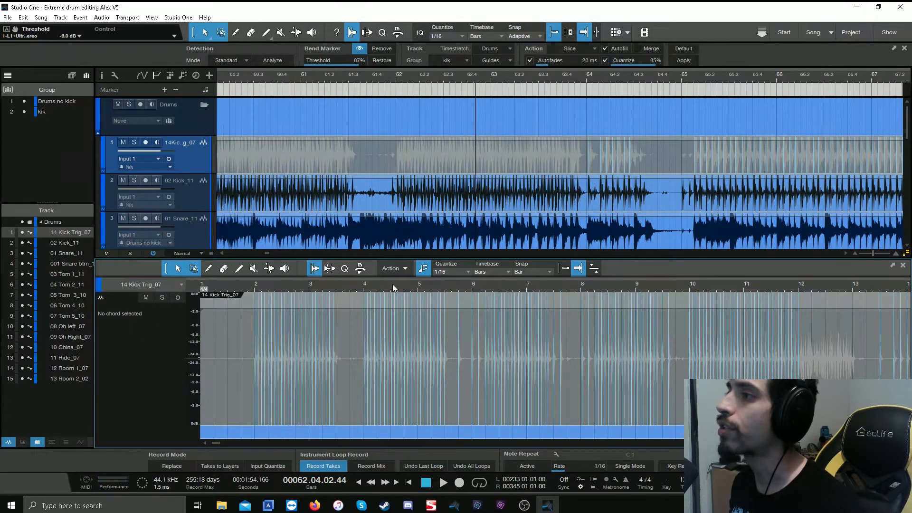
{"action": "scroll", "coordinate": [394, 284], "scroll_direction": "up", "scroll_amount": 2}
{"action": "scroll", "coordinate": [394, 284], "scroll_direction": "down", "scroll_amount": 3}
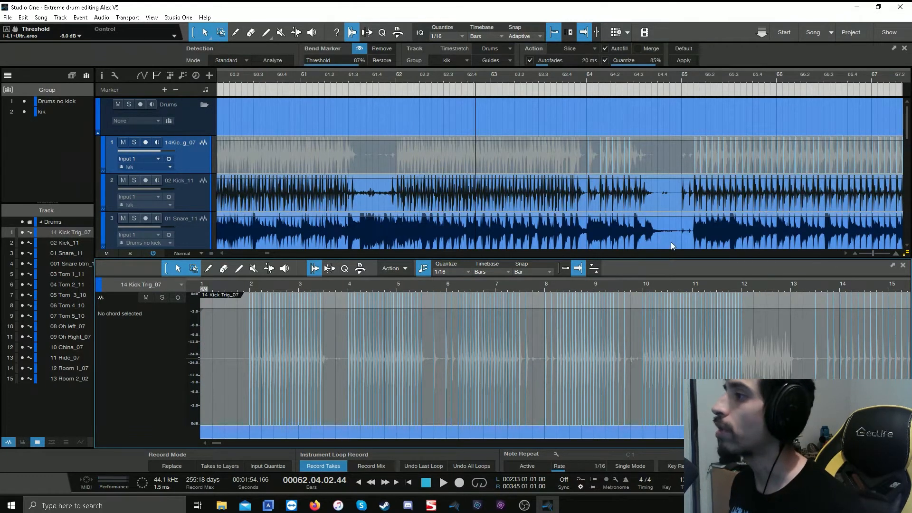
Step: Apply the Slice action with 20 ms autofades and 85% quantize to the kik group events before the first Triplets marker
{"action": "scroll", "coordinate": [506, 72], "scroll_direction": "down", "scroll_amount": 10}
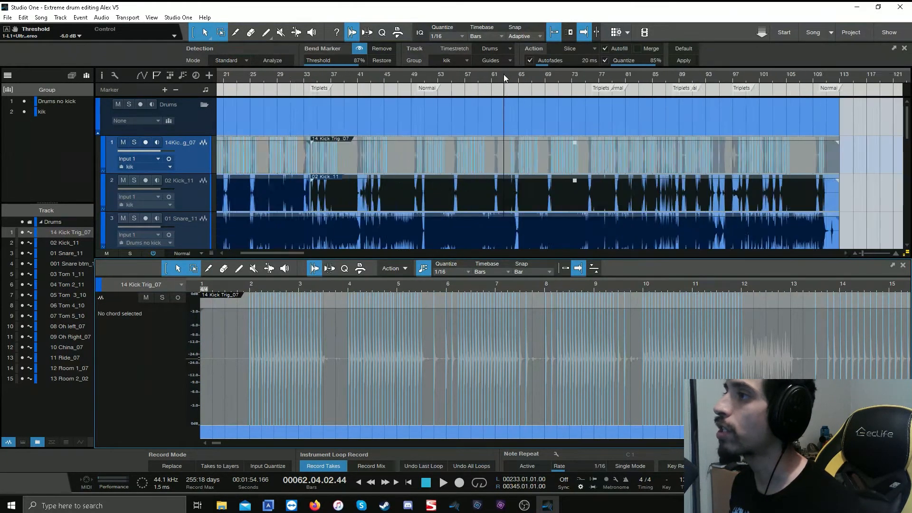
{"action": "left_click", "coordinate": [253, 187]}
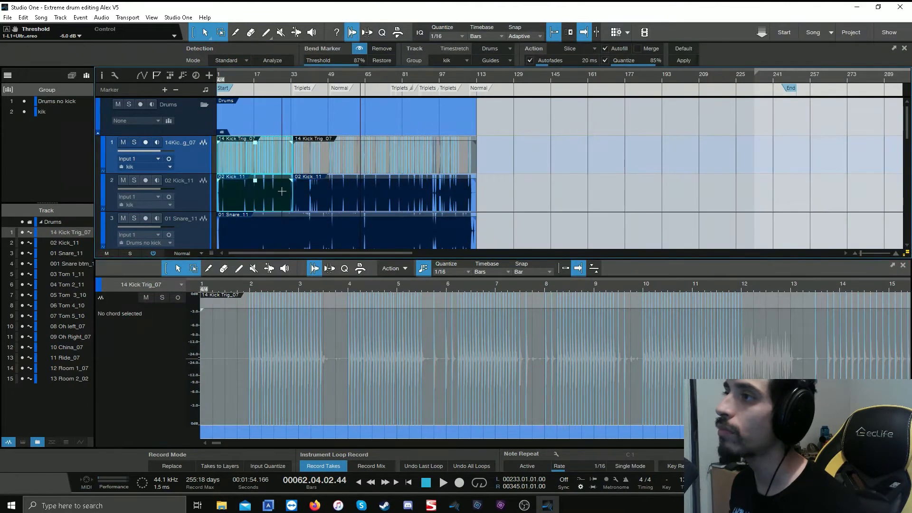
{"action": "scroll", "coordinate": [227, 73], "scroll_direction": "up", "scroll_amount": 6}
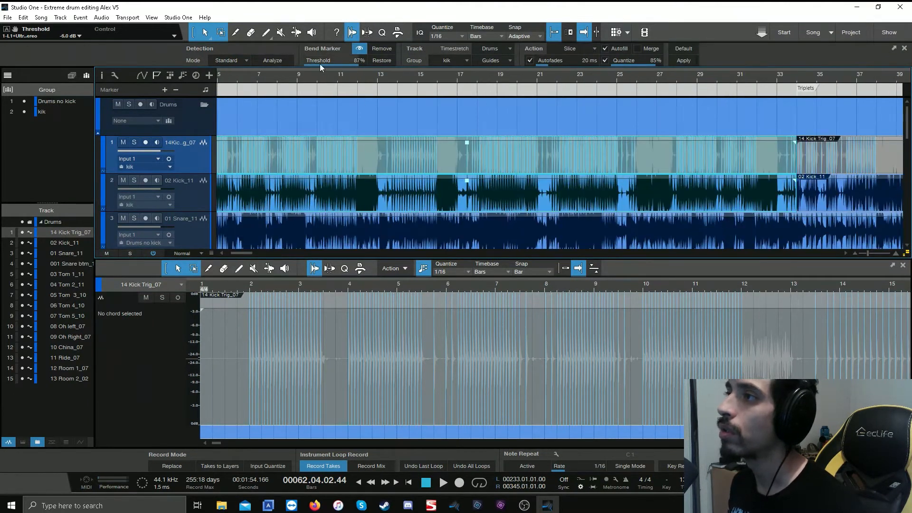
{"action": "left_click", "coordinate": [684, 61]}
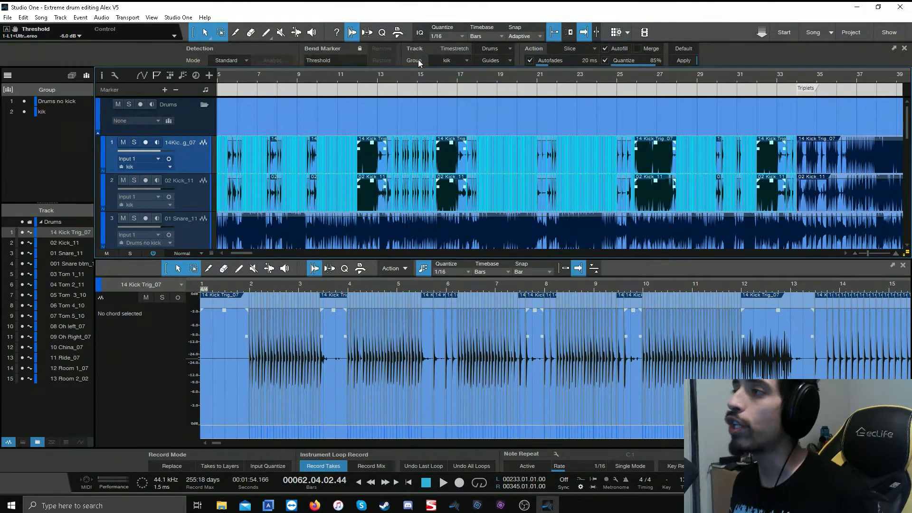
Step: Review the available quantize values, leave the grid at 1/16, and examine the kick slices at bar 2 in the audio editor
{"action": "left_click", "coordinate": [439, 37]}
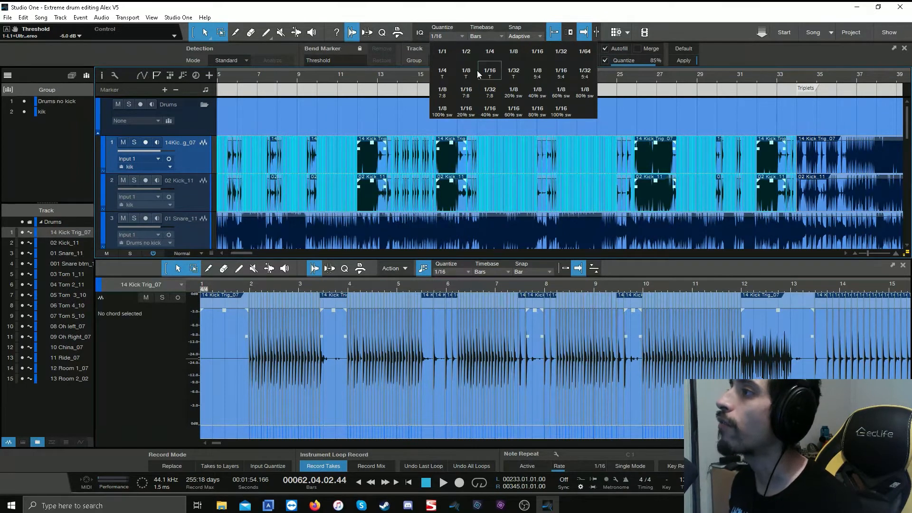
{"action": "left_click", "coordinate": [308, 69]}
{"action": "scroll", "coordinate": [345, 75], "scroll_direction": "up", "scroll_amount": 5}
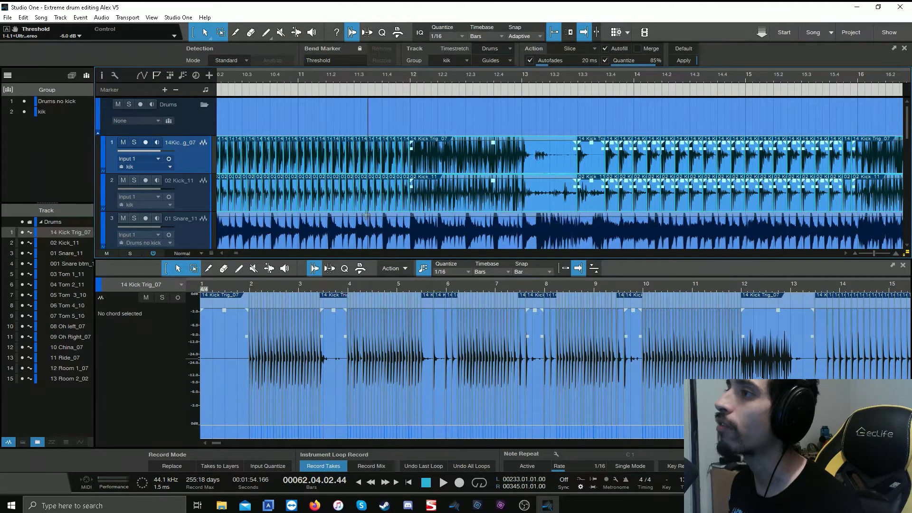
{"action": "scroll", "coordinate": [235, 253], "scroll_direction": "left", "scroll_amount": 7}
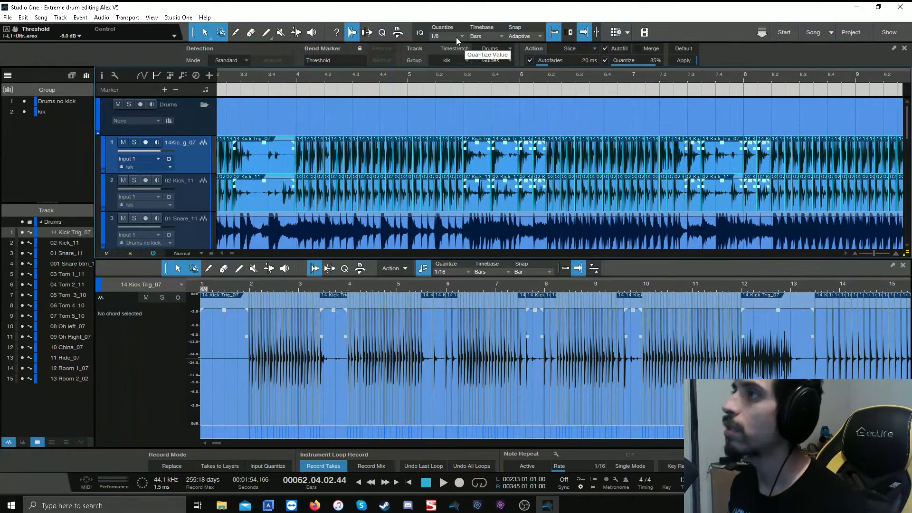
{"action": "scroll", "coordinate": [456, 37], "scroll_direction": "down", "scroll_amount": 1}
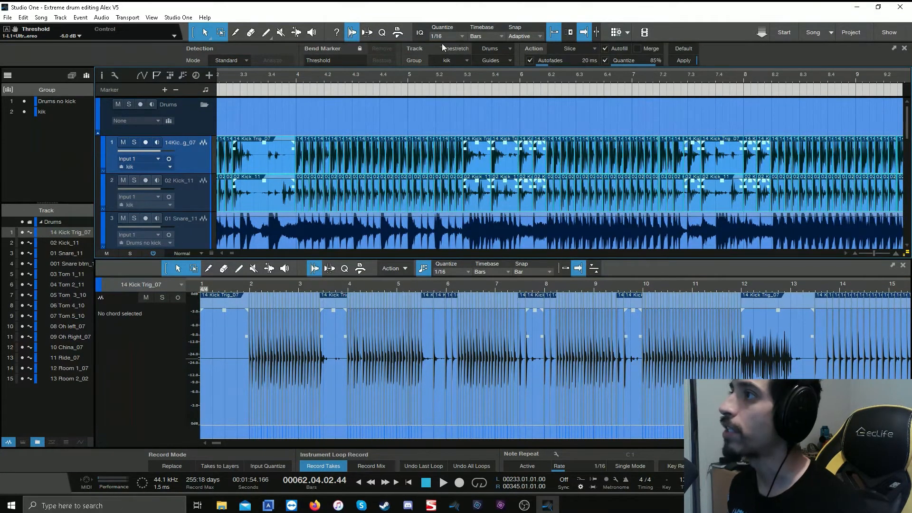
{"action": "scroll", "coordinate": [238, 286], "scroll_direction": "up", "scroll_amount": 8}
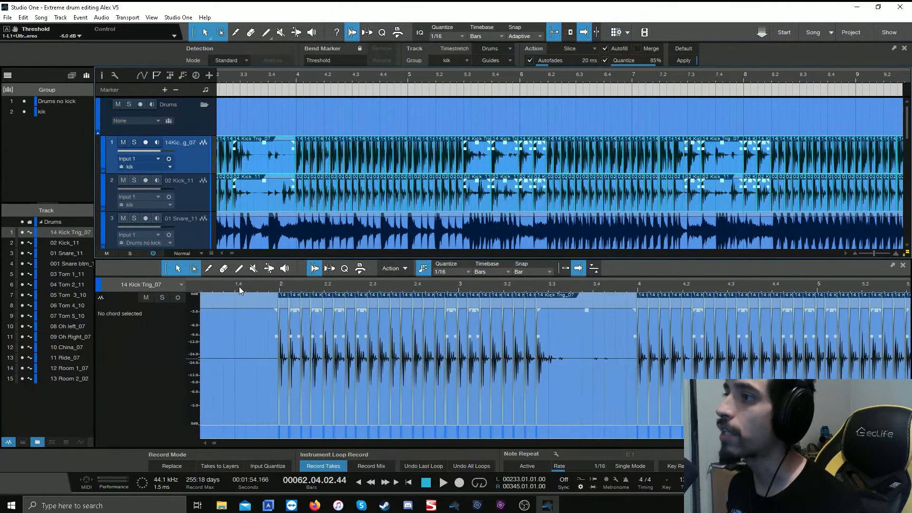
{"action": "scroll", "coordinate": [272, 288], "scroll_direction": "up", "scroll_amount": 3}
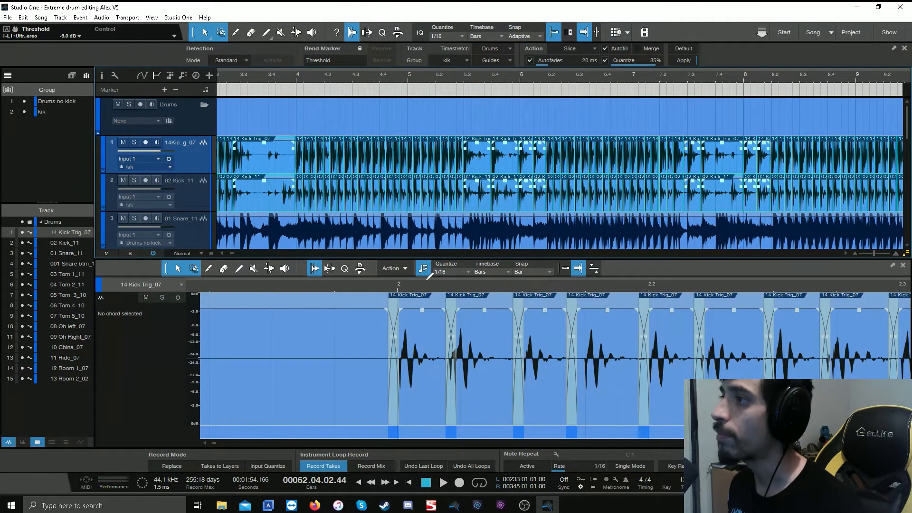
Step: Close the audio editor and shorten the crossfades on all selected kick slices so they end ahead of the kick transients around beat 4.4
{"action": "scroll", "coordinate": [364, 68], "scroll_direction": "up", "scroll_amount": 3}
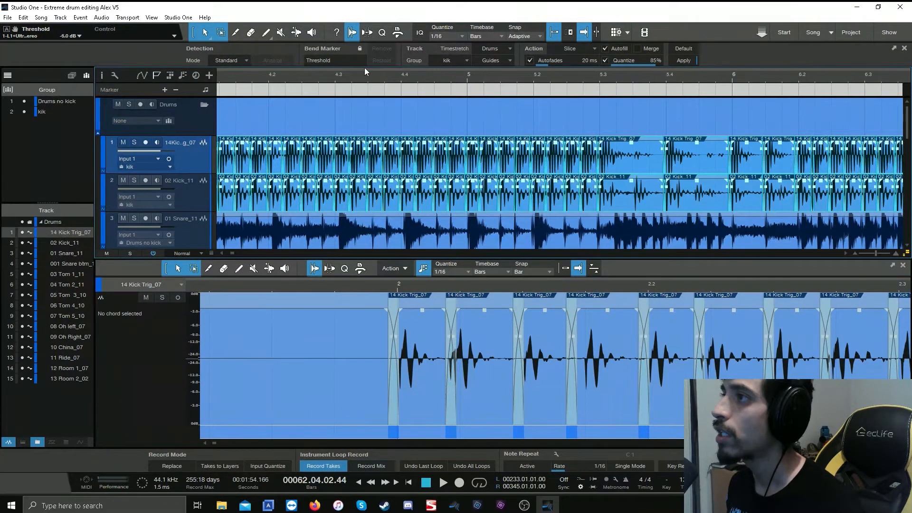
{"action": "scroll", "coordinate": [365, 72], "scroll_direction": "up", "scroll_amount": 4}
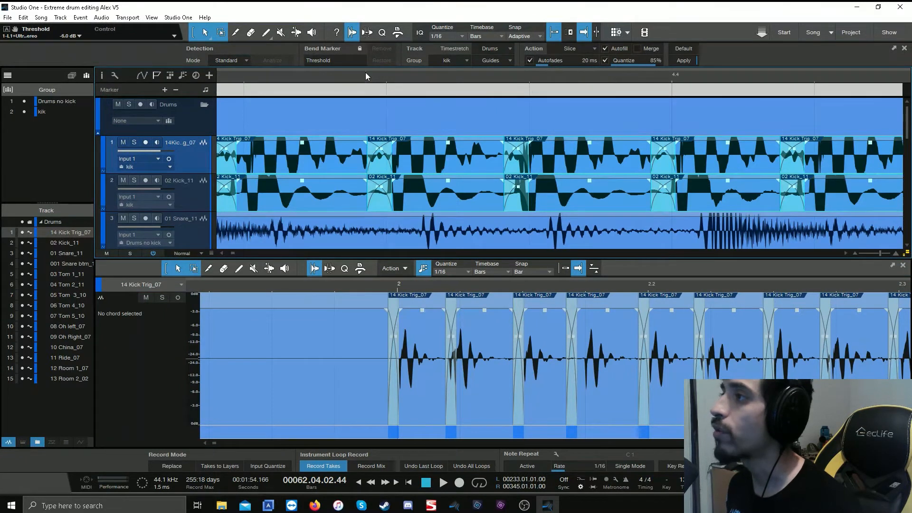
{"action": "key", "text": "shift+e"}
{"action": "left_click", "coordinate": [904, 266]}
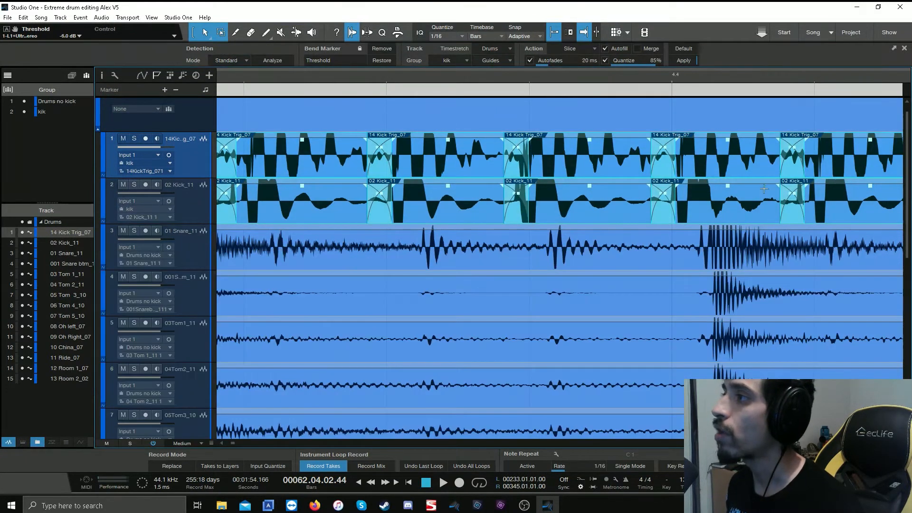
{"action": "scroll", "coordinate": [525, 78], "scroll_direction": "up", "scroll_amount": 3}
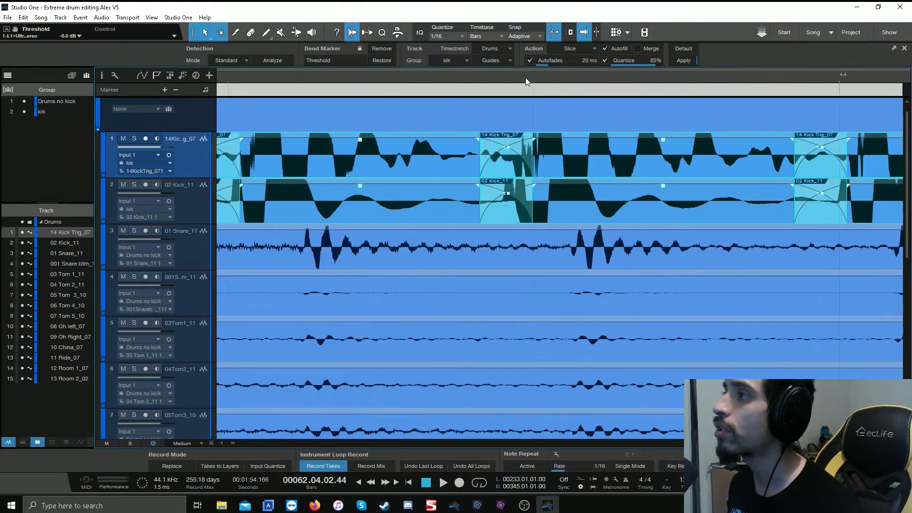
{"action": "left_click_drag", "start_coordinate": [531, 163], "coordinate": [500, 161]}
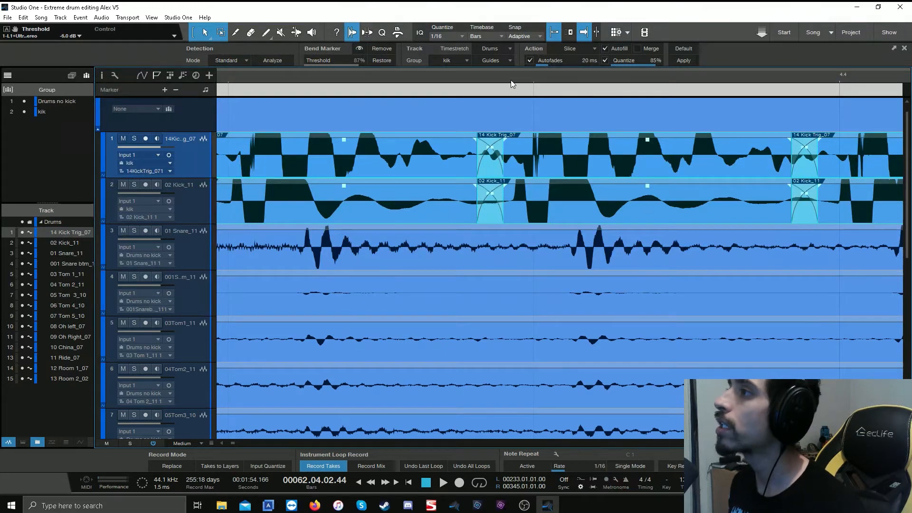
Step: Play the sliced drums from just before bar 2 with both kick tracks soloed
{"action": "scroll", "coordinate": [512, 80], "scroll_direction": "down", "scroll_amount": 4}
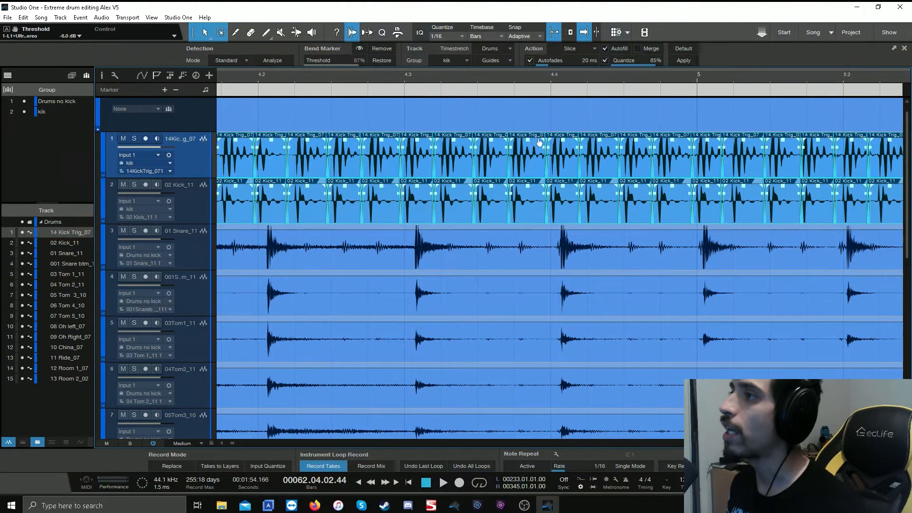
{"action": "scroll", "coordinate": [266, 445], "scroll_direction": "left", "scroll_amount": 3}
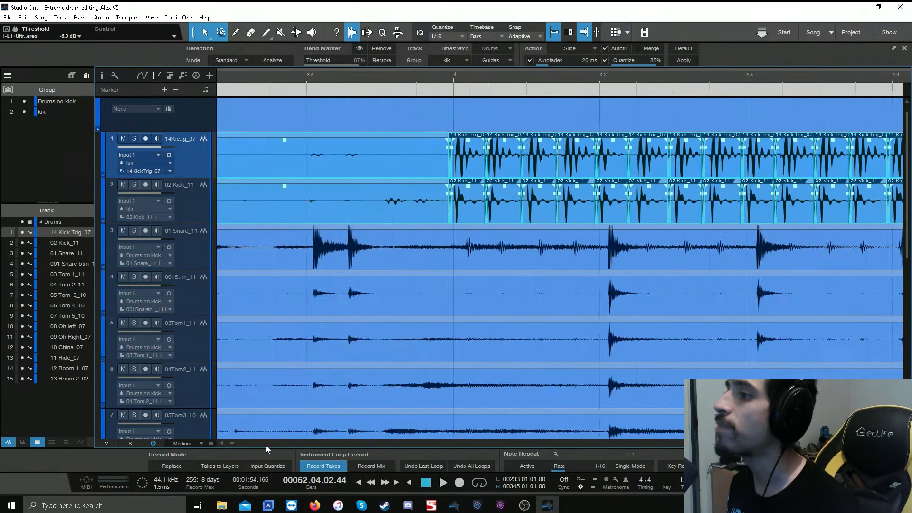
{"action": "scroll", "coordinate": [265, 444], "scroll_direction": "left", "scroll_amount": 8}
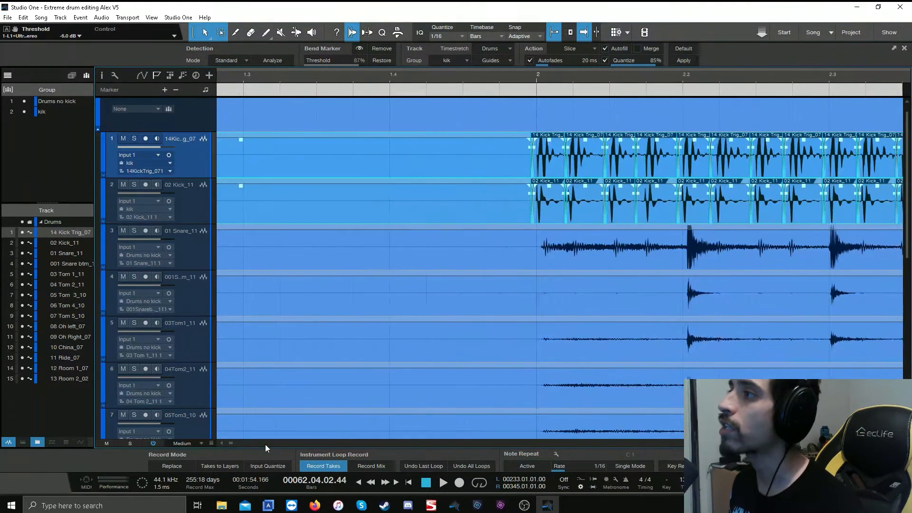
{"action": "scroll", "coordinate": [265, 444], "scroll_direction": "right", "scroll_amount": 2}
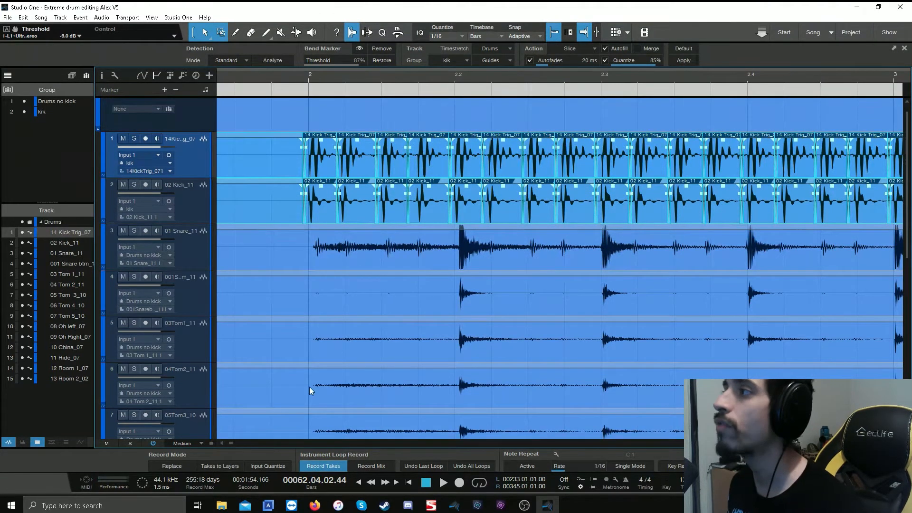
{"action": "scroll", "coordinate": [363, 77], "scroll_direction": "down", "scroll_amount": 5}
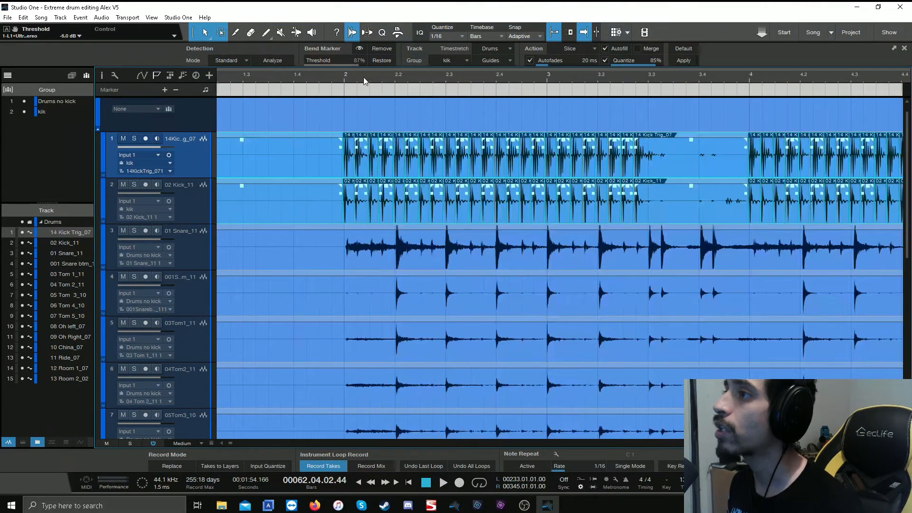
{"action": "left_click", "coordinate": [314, 76]}
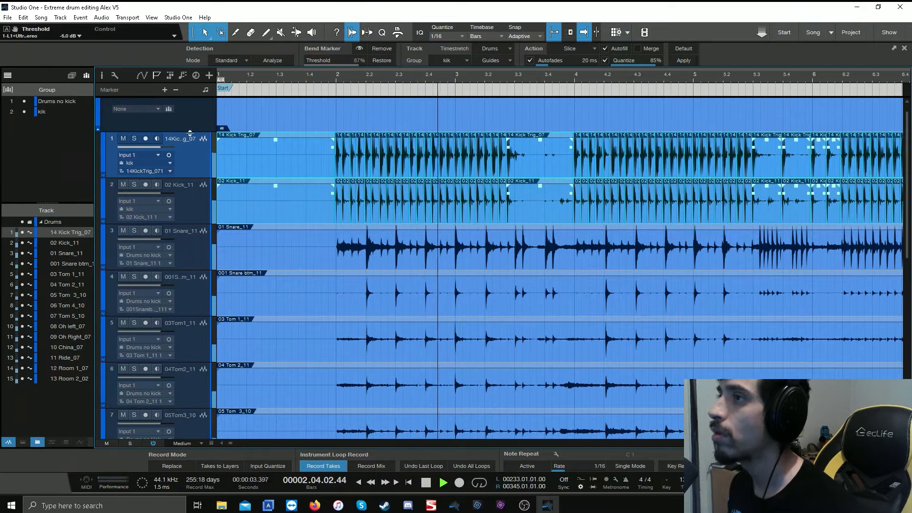
{"action": "key", "text": "s"}
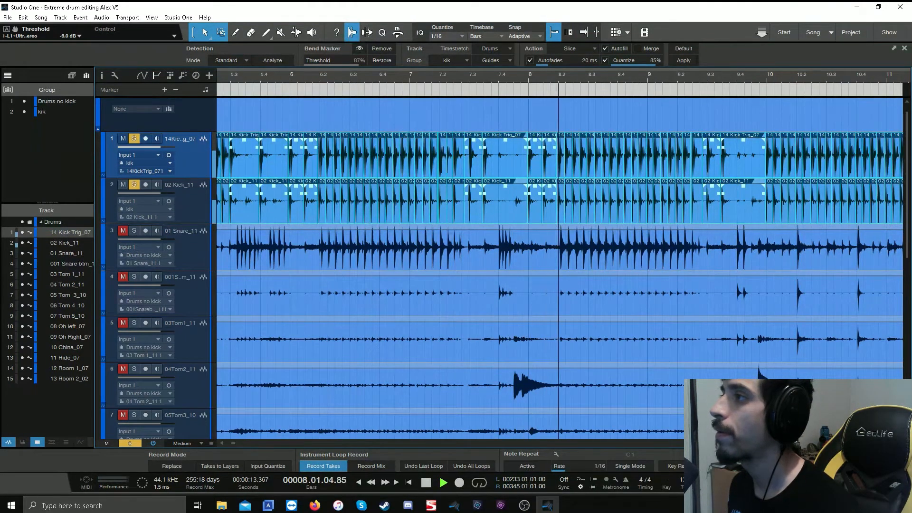
Step: Audition 02 Kick and 14 Kick Trig separately, keep 14 Kick Trig soloed, turn off autoscroll, and stop playback just after beat 19.3
{"action": "left_click", "coordinate": [134, 138]}
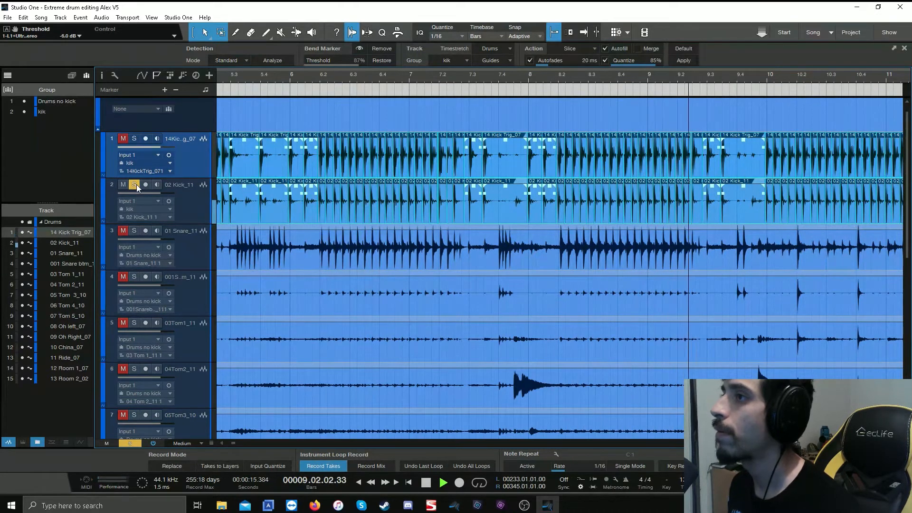
{"action": "left_click", "coordinate": [134, 138]}
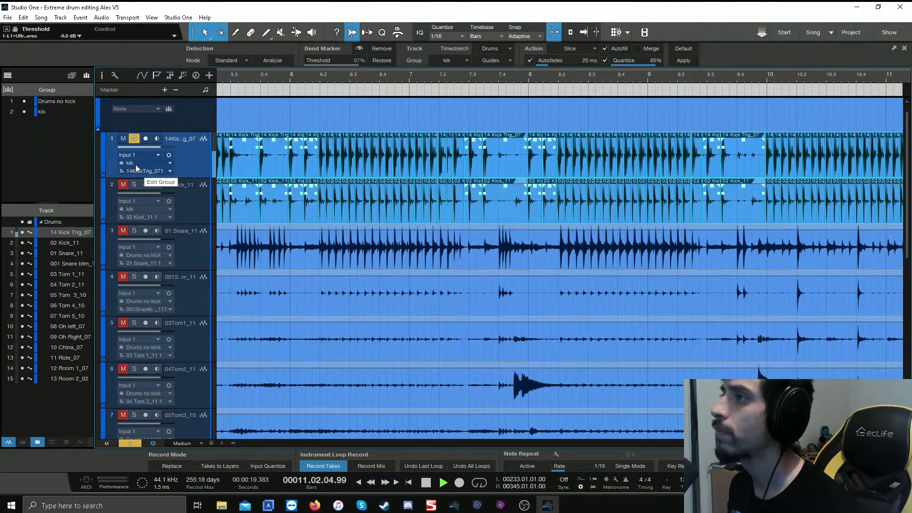
{"action": "left_click", "coordinate": [585, 34]}
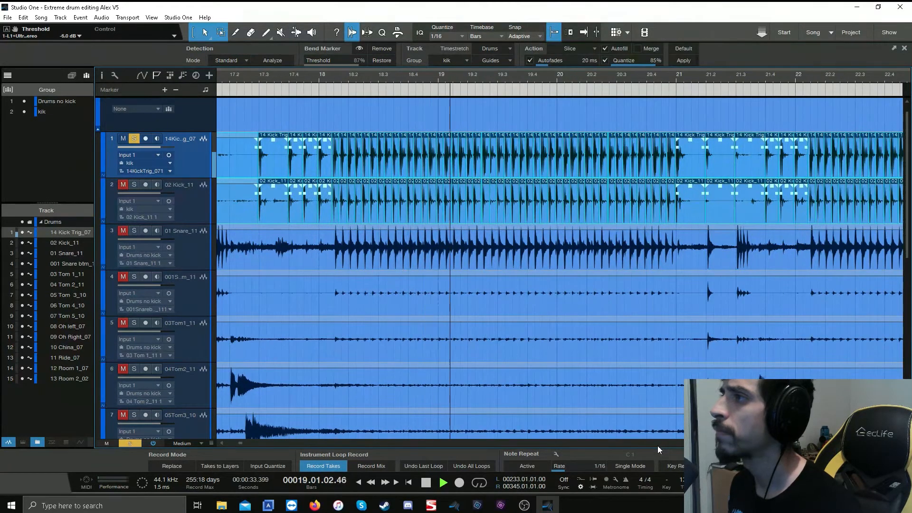
{"action": "key", "text": "space"}
Step: Examine the kick slices before beat 19.3 up close, stepping between the stray short slice and its neighbours
{"action": "scroll", "coordinate": [483, 75], "scroll_direction": "up", "scroll_amount": 10}
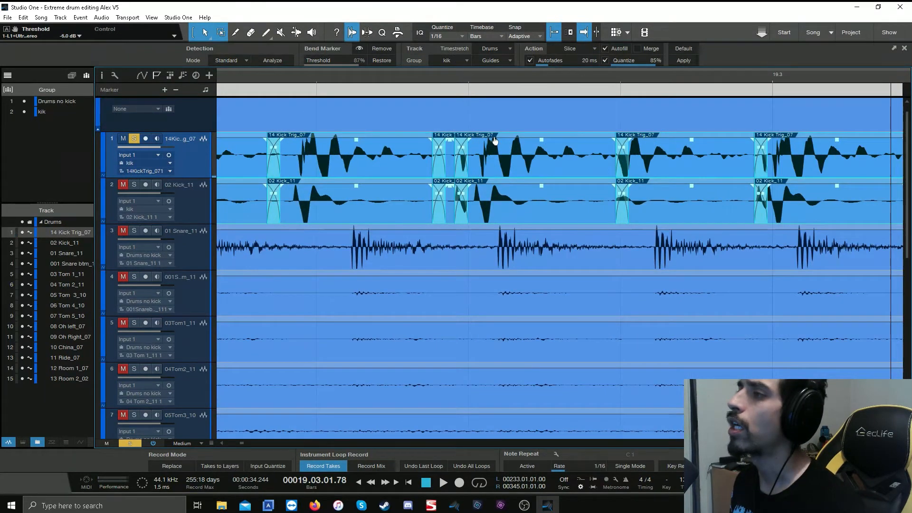
{"action": "scroll", "coordinate": [498, 149], "scroll_direction": "up", "scroll_amount": 3}
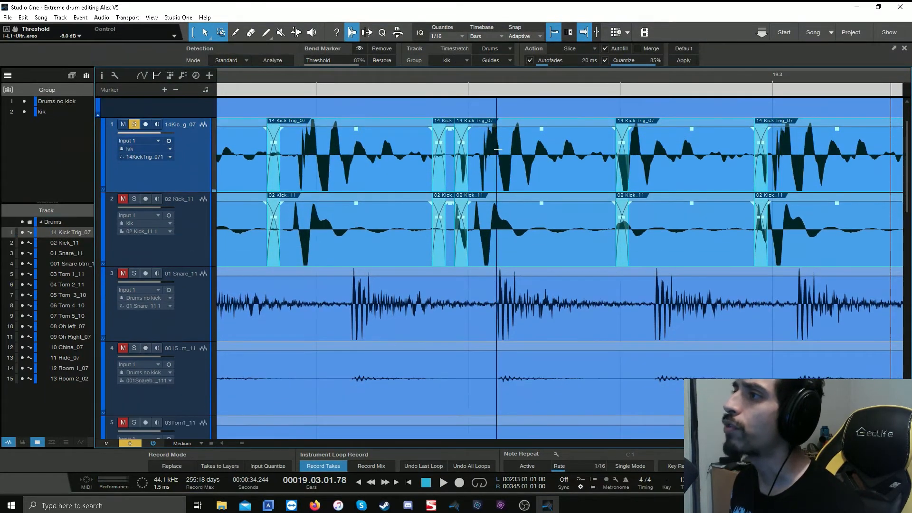
{"action": "left_click", "coordinate": [399, 178]}
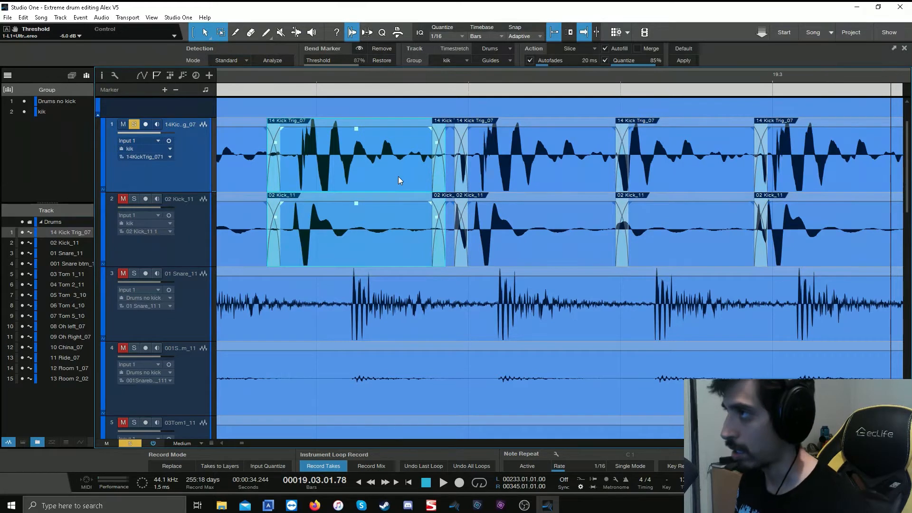
{"action": "key", "text": "Right"}
{"action": "key", "text": "Right"}
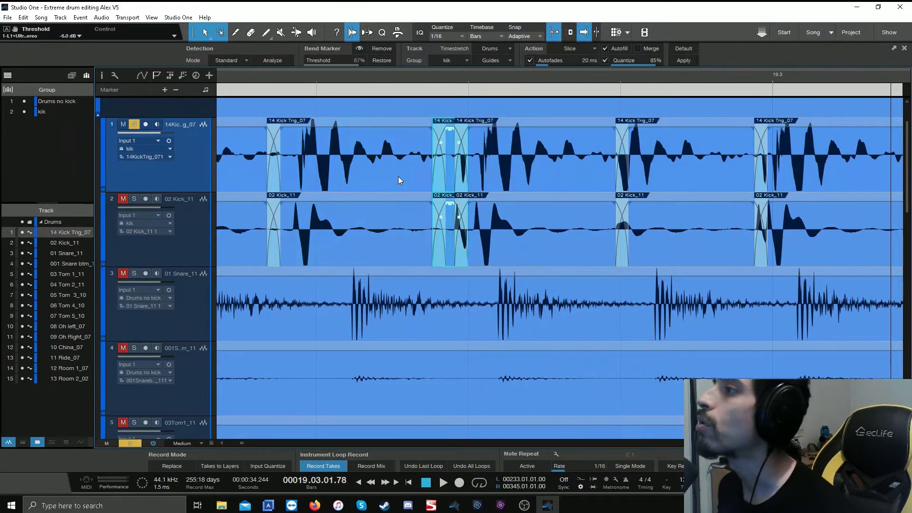
{"action": "key", "text": "Left"}
{"action": "key", "text": "Left"}
{"action": "key", "text": "Right"}
{"action": "key", "text": "Right"}
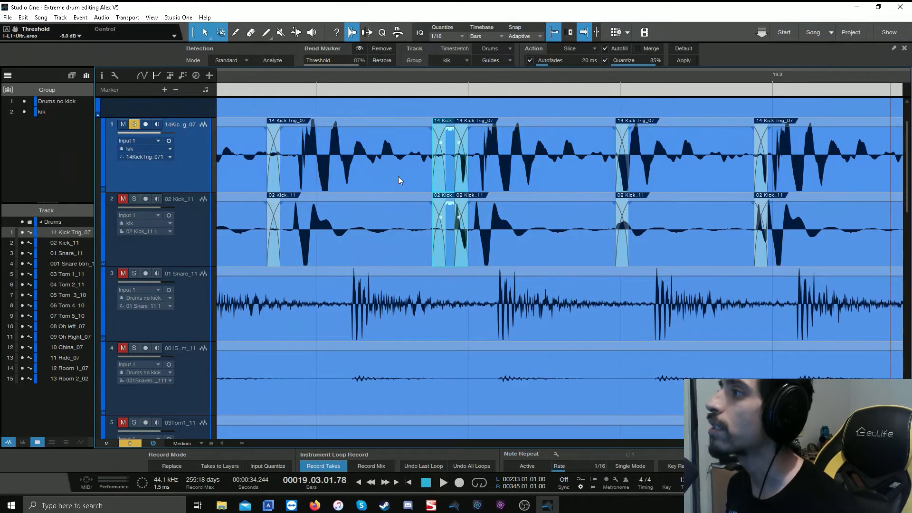
{"action": "key", "text": "Left"}
{"action": "key", "text": "Left"}
{"action": "key", "text": "Right"}
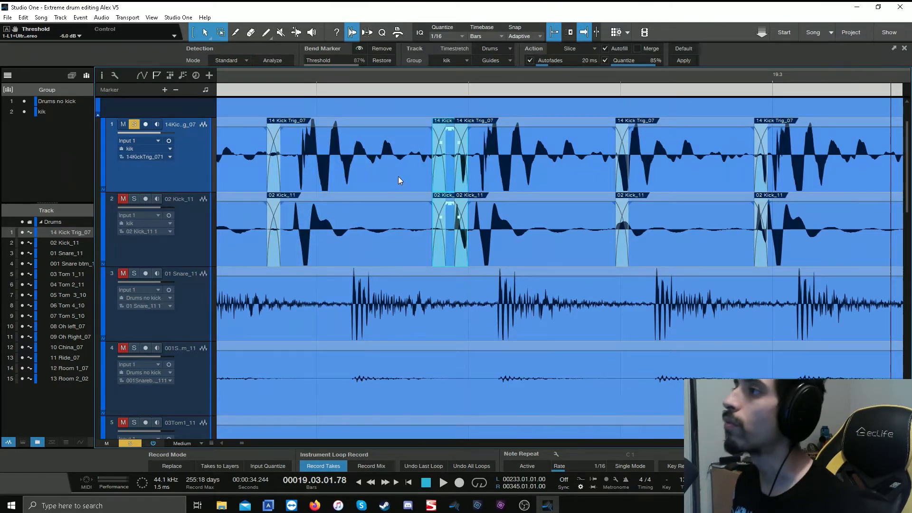
Step: Delete the stray short slice from both kick tracks and crossfade the two neighbouring slices over the gap
{"action": "key", "text": "Delete"}
{"action": "key", "text": "shift+Left"}
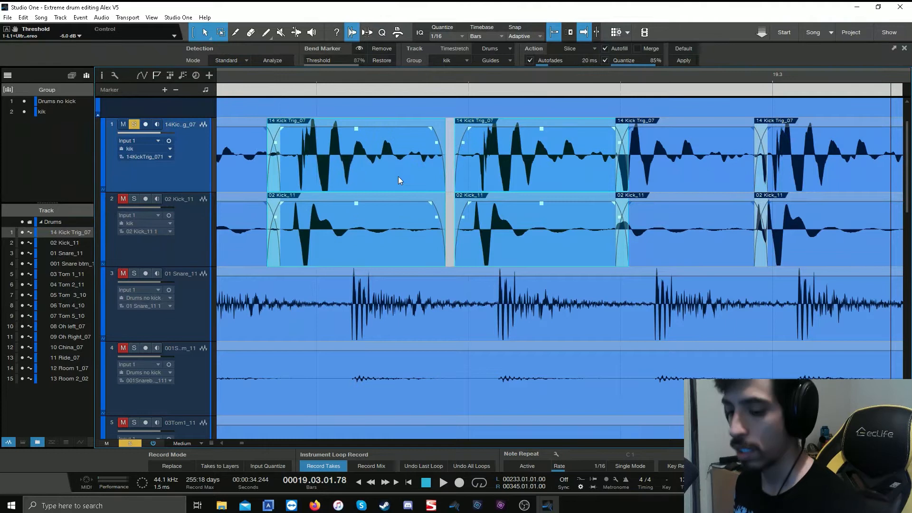
{"action": "key", "text": "x"}
{"action": "key", "text": "x"}
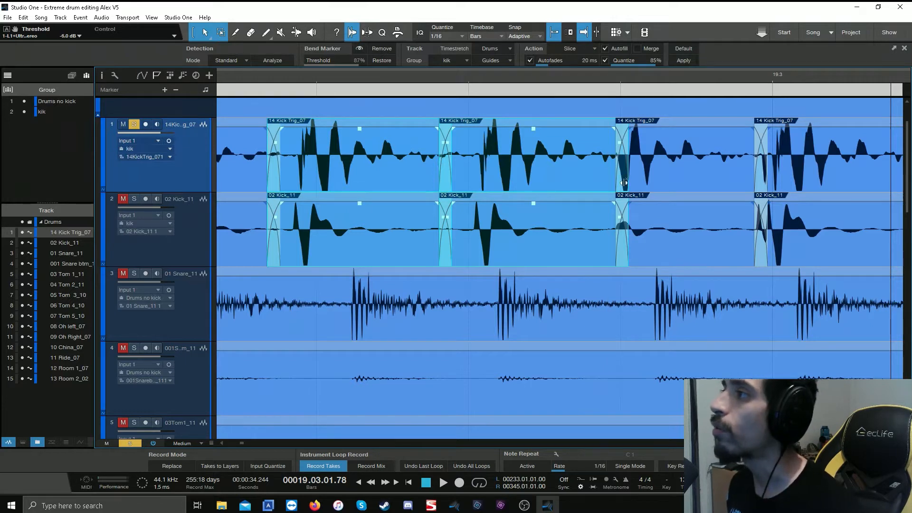
Step: Roll the next slice boundary earlier to recover the cut-off kick before beat 19.3, and slip its audio later onto the grid line
{"action": "left_click_drag", "start_coordinate": [623, 183], "coordinate": [573, 179]}
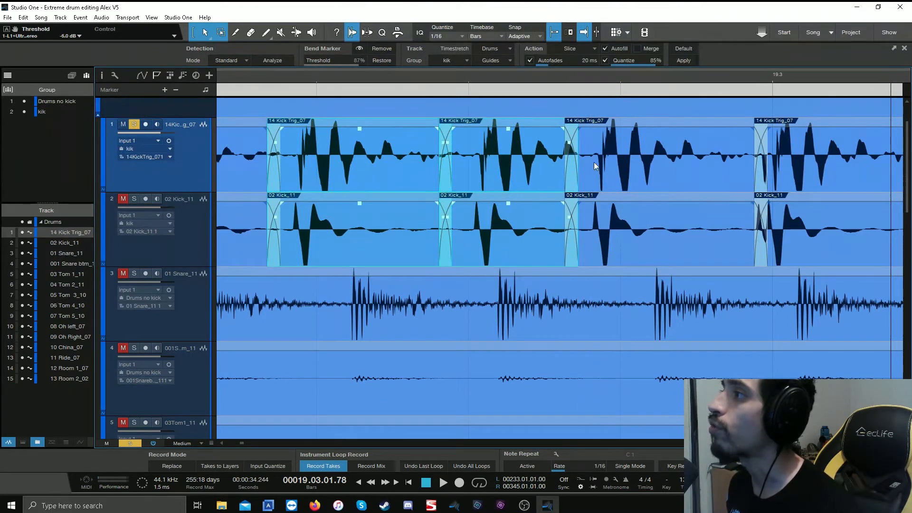
{"action": "left_click_drag", "start_coordinate": [638, 179], "coordinate": [654, 182]}
{"action": "left_click_drag", "start_coordinate": [570, 184], "coordinate": [587, 185]}
{"action": "left_click_drag", "start_coordinate": [682, 176], "coordinate": [681, 178]}
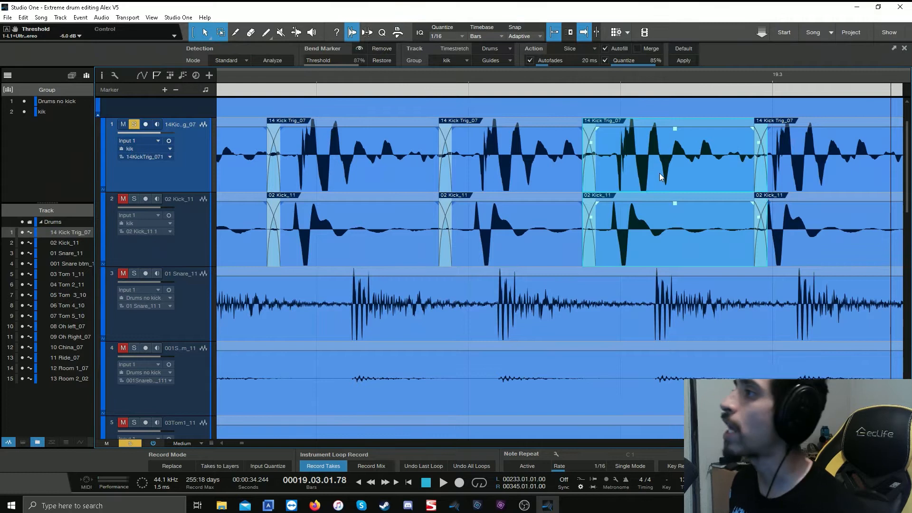
Step: Undo the boundary, slip, crossfade and deletion edits on the kick slices before beat 19.3
{"action": "key", "text": "ctrl+z"}
{"action": "key", "text": "ctrl+z"}
{"action": "key", "text": "ctrl+z"}
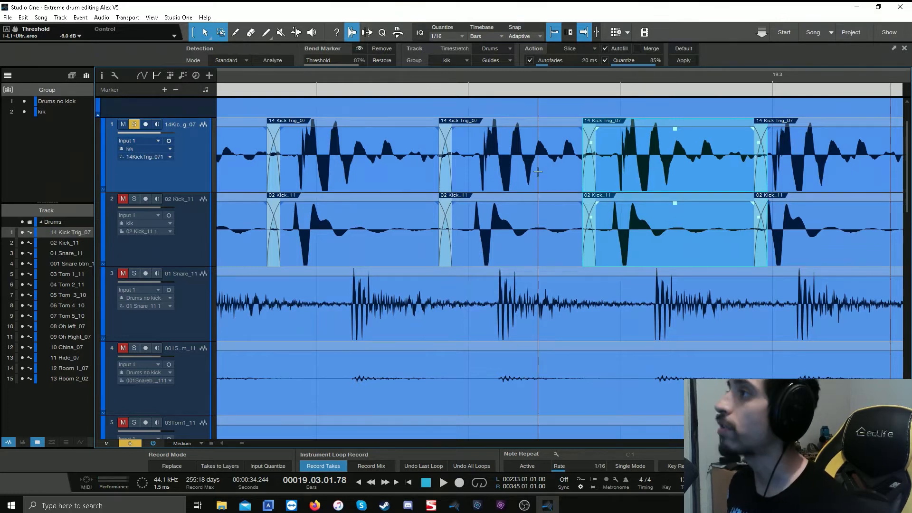
{"action": "key", "text": "ctrl+z"}
{"action": "key", "text": "ctrl+z"}
{"action": "key", "text": "ctrl+z"}
{"action": "key", "text": "ctrl+z"}
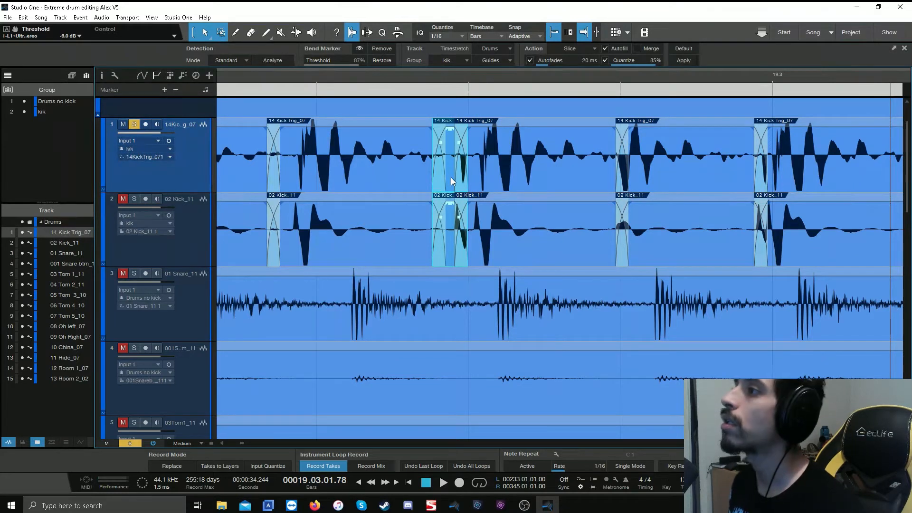
Step: Remove the stray short slice again from both kick tracks and close the gap by crossfading the slices on either side
{"action": "key", "text": "ctrl+z"}
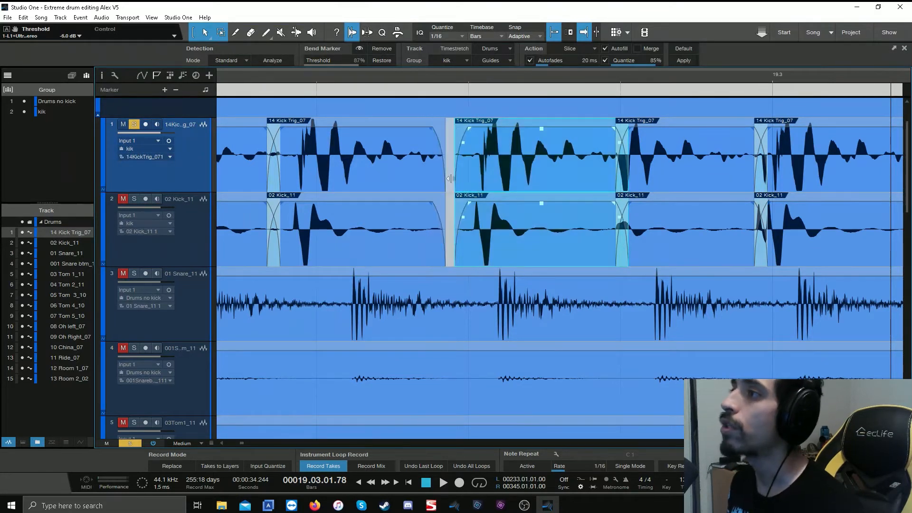
{"action": "left_click", "coordinate": [404, 175], "text": "shift"}
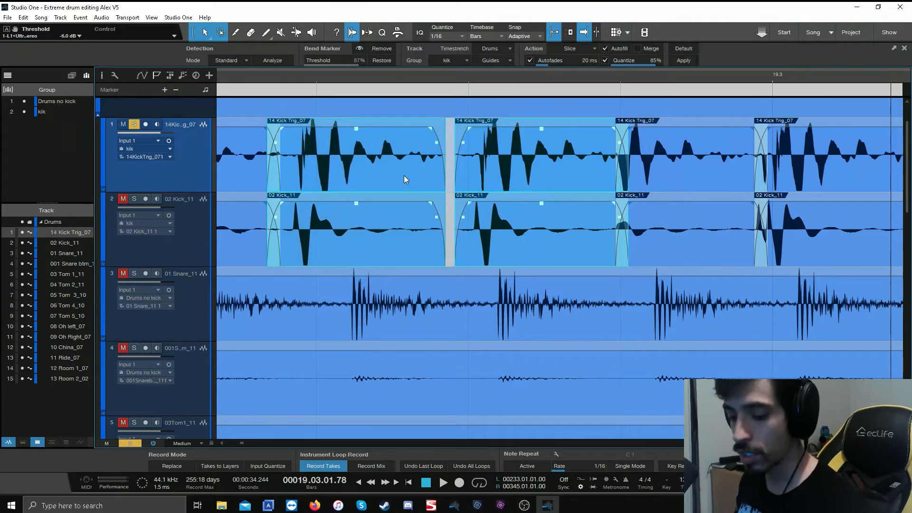
{"action": "key", "text": "ctrl+z"}
{"action": "key", "text": "x"}
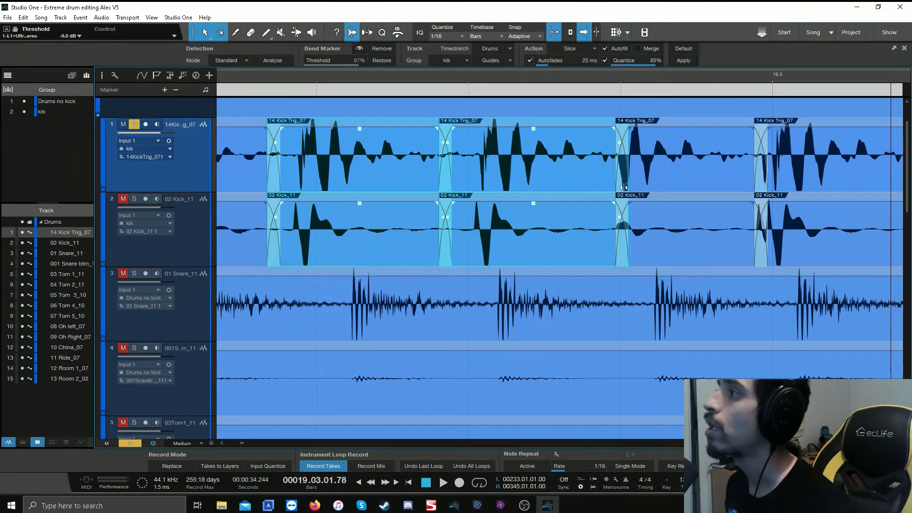
Step: Extend the cut-off kick slice before beat 19.3 back ahead of its transient and slip its audio onto the grid line in both kick tracks
{"action": "left_click_drag", "start_coordinate": [623, 188], "coordinate": [638, 171]}
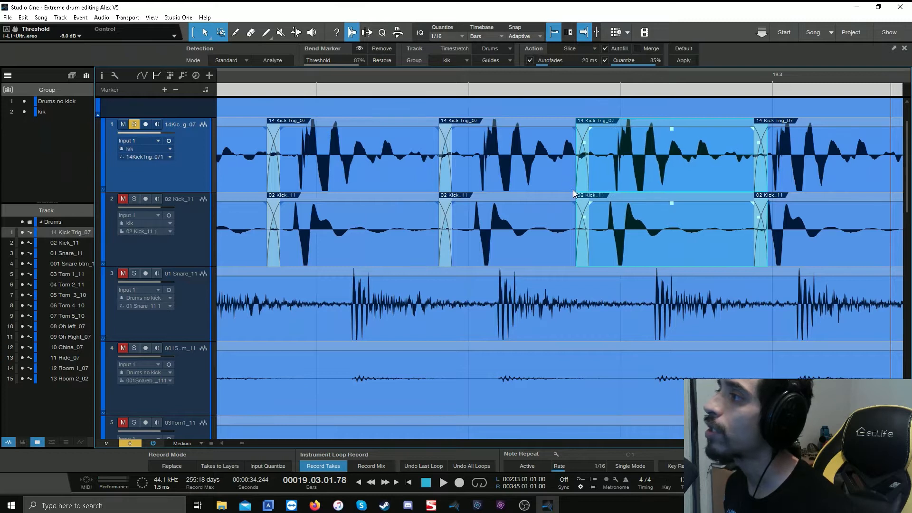
{"action": "left_click_drag", "start_coordinate": [582, 187], "coordinate": [591, 182]}
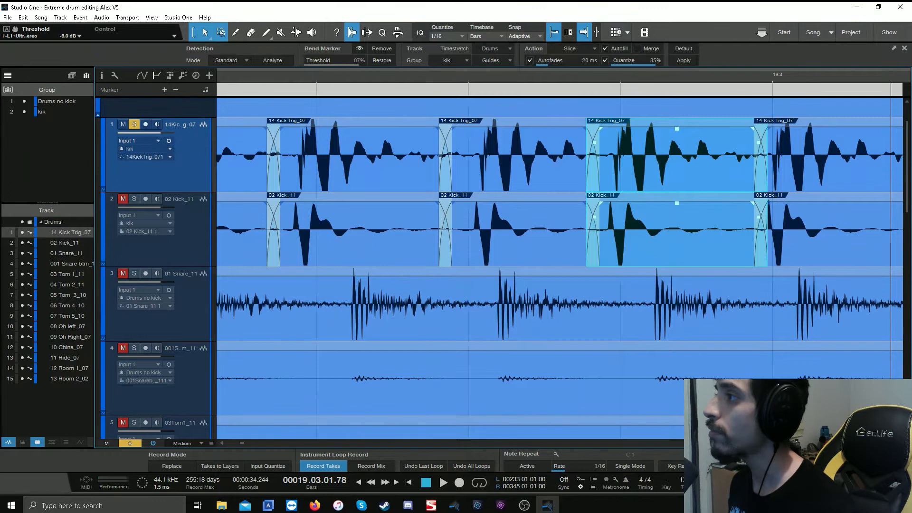
{"action": "scroll", "coordinate": [678, 443], "scroll_direction": "right", "scroll_amount": 2}
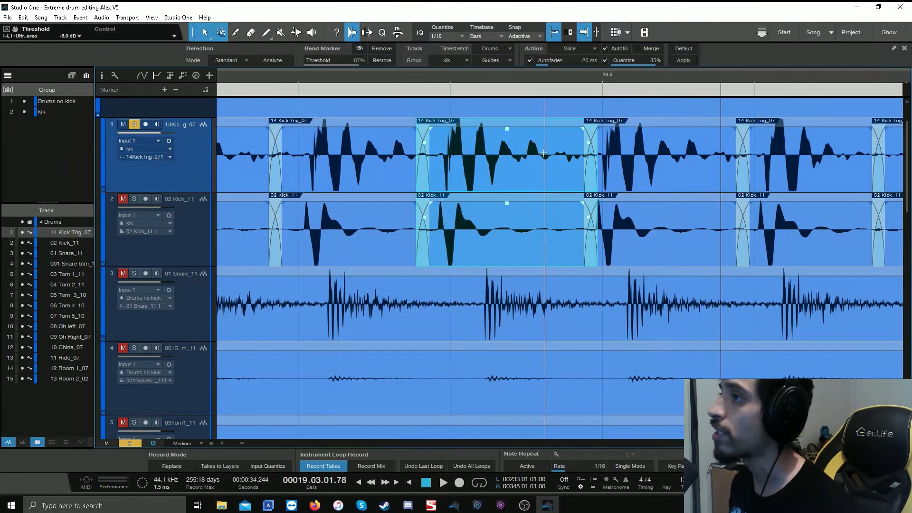
{"action": "left_click_drag", "start_coordinate": [524, 186], "coordinate": [498, 178]}
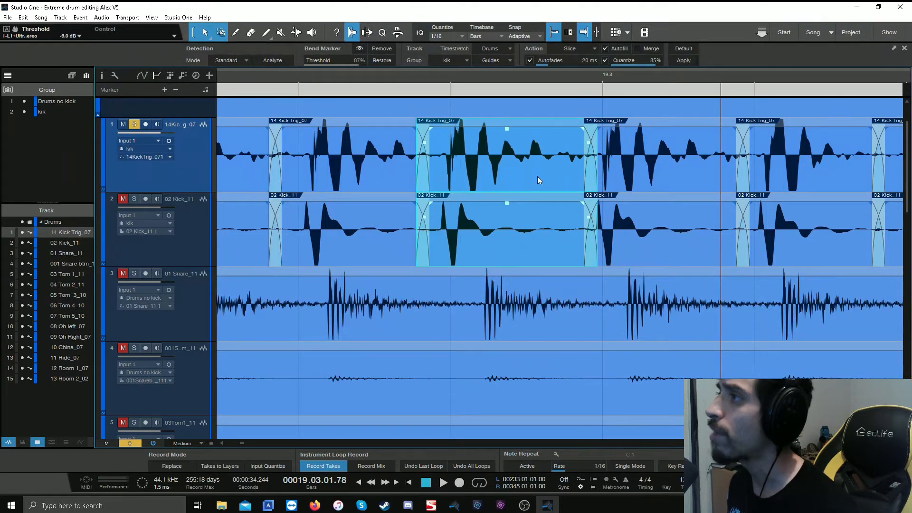
{"action": "scroll", "coordinate": [702, 75], "scroll_direction": "down", "scroll_amount": 8}
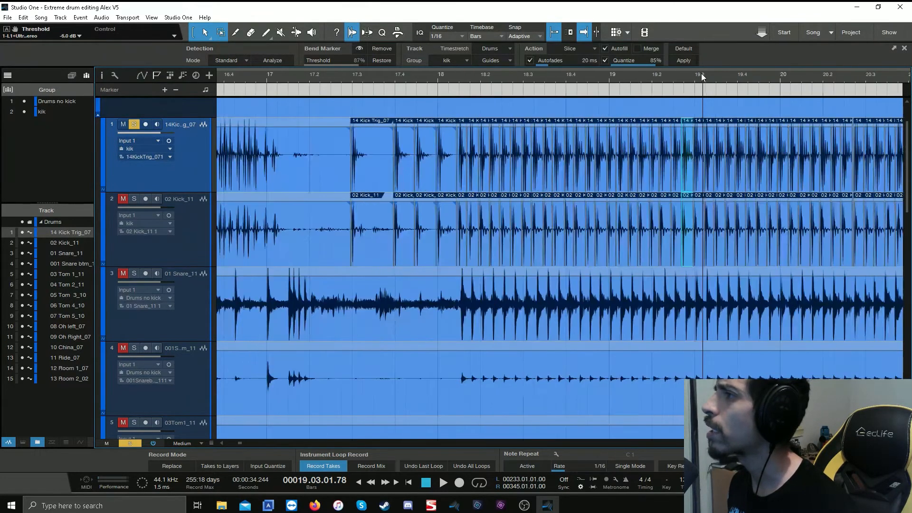
Step: Remove the stray short slice before beat 20.3 from both kick tracks and crossfade the neighbouring slices over the gap
{"action": "key", "text": "space"}
{"action": "key", "text": "space"}
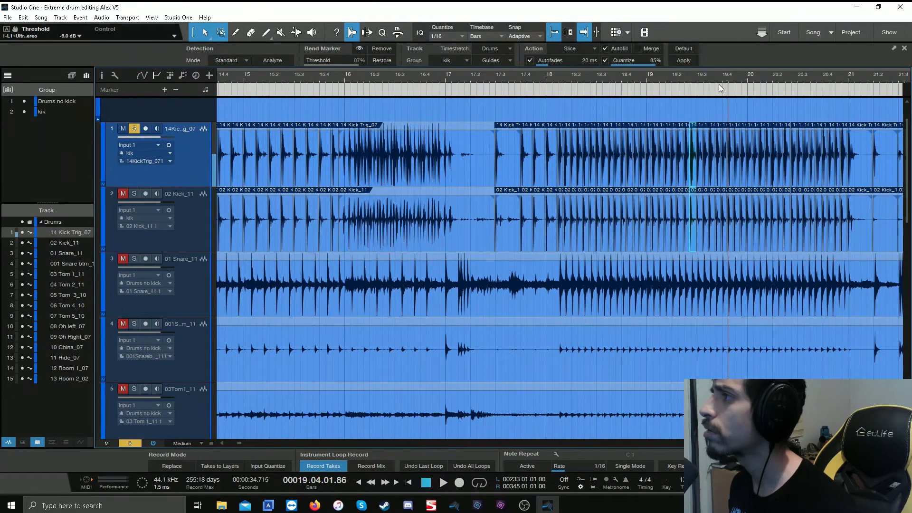
{"action": "scroll", "coordinate": [729, 80], "scroll_direction": "up", "scroll_amount": 8}
{"action": "scroll", "coordinate": [730, 79], "scroll_direction": "up", "scroll_amount": 3}
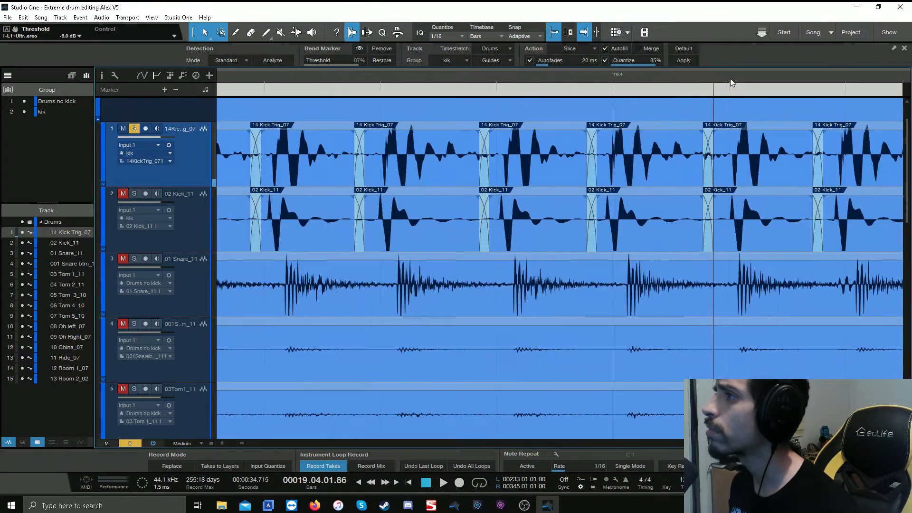
{"action": "scroll", "coordinate": [730, 79], "scroll_direction": "down", "scroll_amount": 2}
{"action": "scroll", "coordinate": [560, 266], "scroll_direction": "right", "scroll_amount": 6}
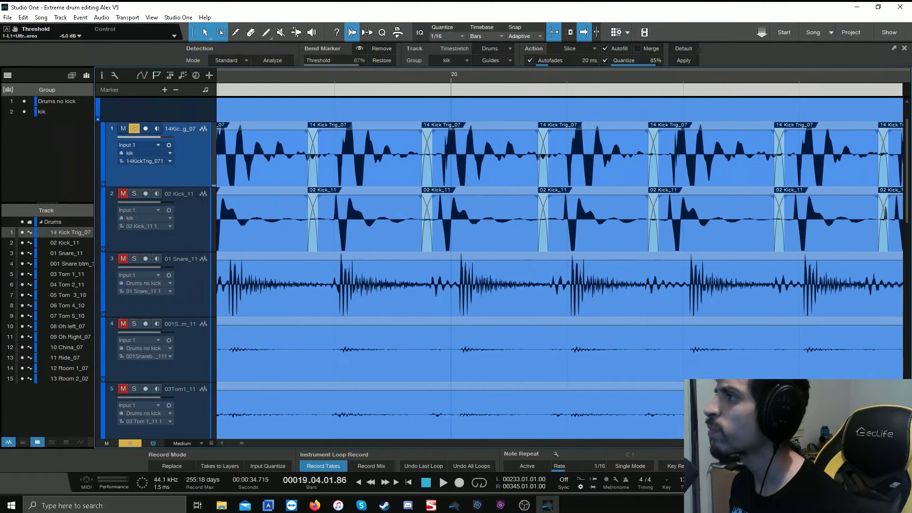
{"action": "scroll", "coordinate": [543, 214], "scroll_direction": "right", "scroll_amount": 4}
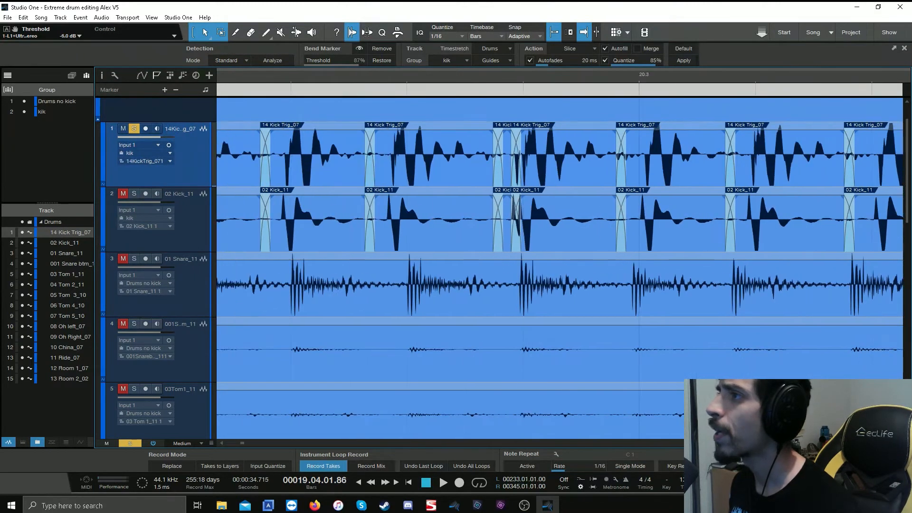
{"action": "left_click", "coordinate": [543, 168]}
{"action": "key", "text": "Left"}
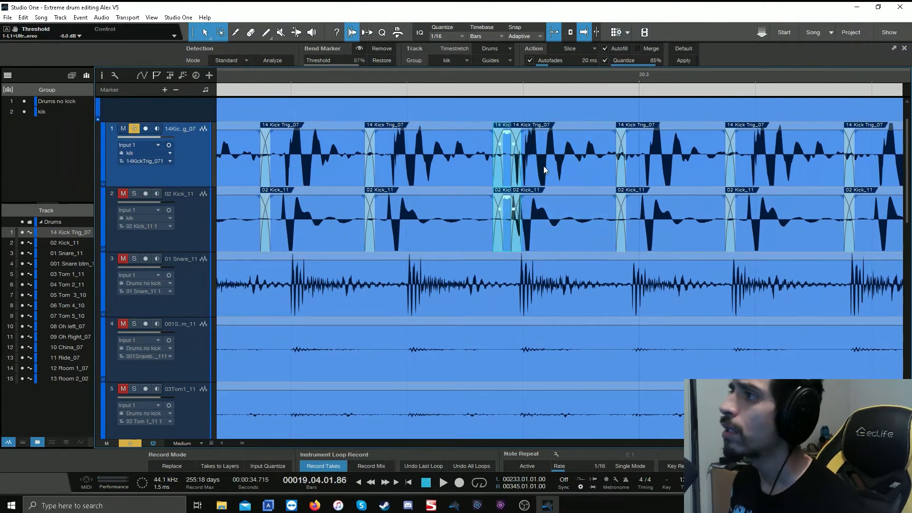
{"action": "key", "text": "Delete"}
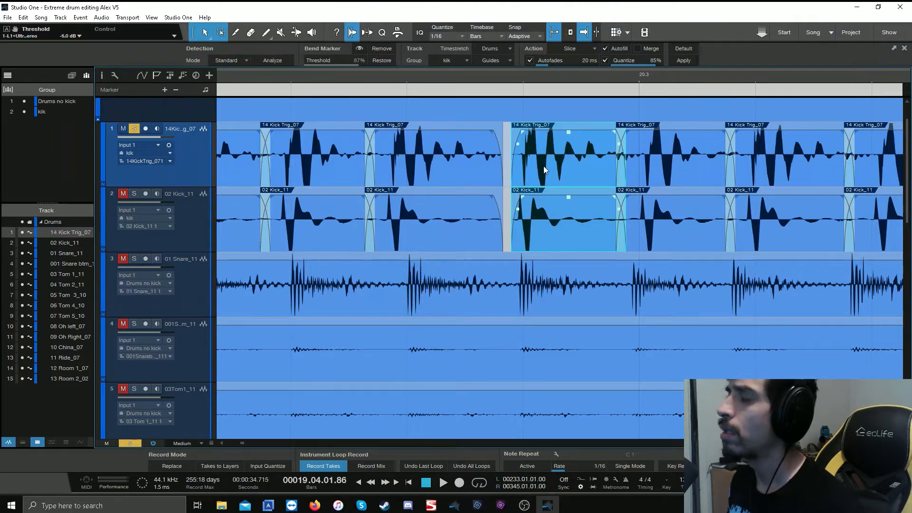
{"action": "key", "text": "shift+Left"}
{"action": "key", "text": "x"}
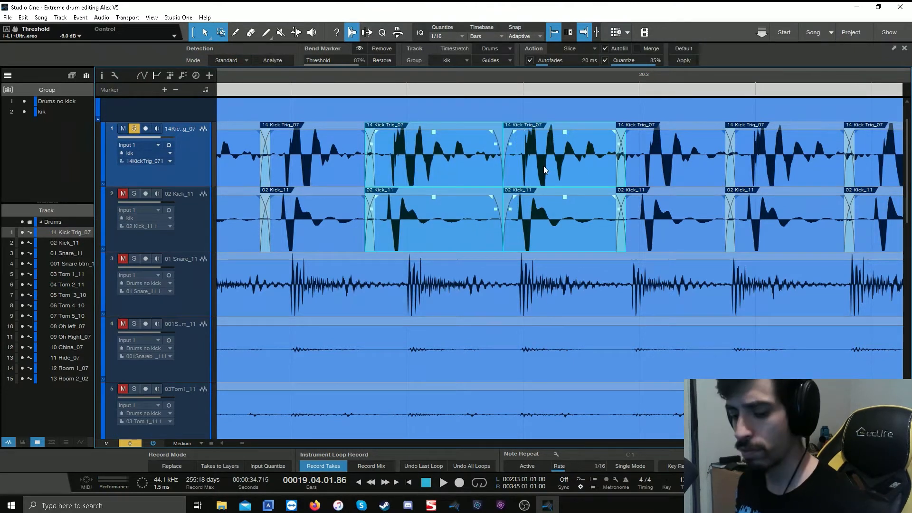
{"action": "key", "text": "x"}
Step: Play on through bar 23, then replace the stray short slice just after beat 23.4 with a crossfade in both kick tracks
{"action": "scroll", "coordinate": [577, 73], "scroll_direction": "down", "scroll_amount": 2}
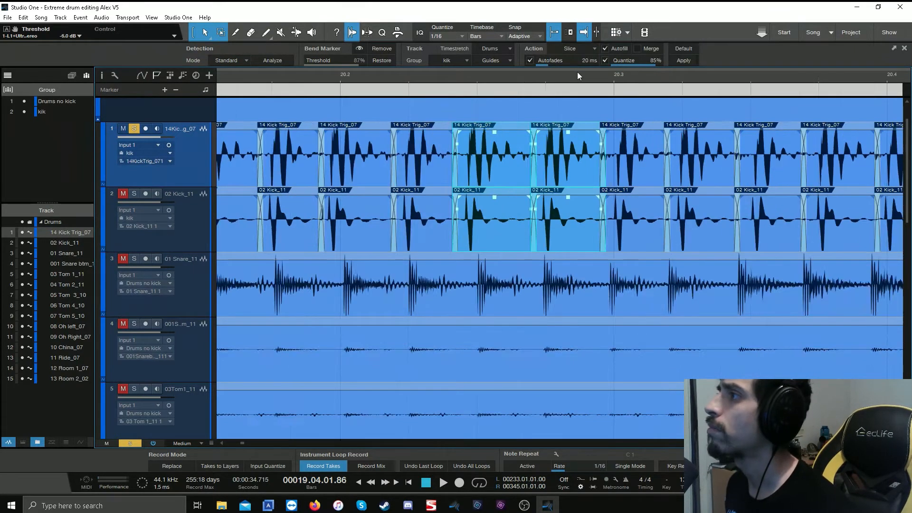
{"action": "scroll", "coordinate": [577, 73], "scroll_direction": "down", "scroll_amount": 3}
{"action": "key", "text": "space"}
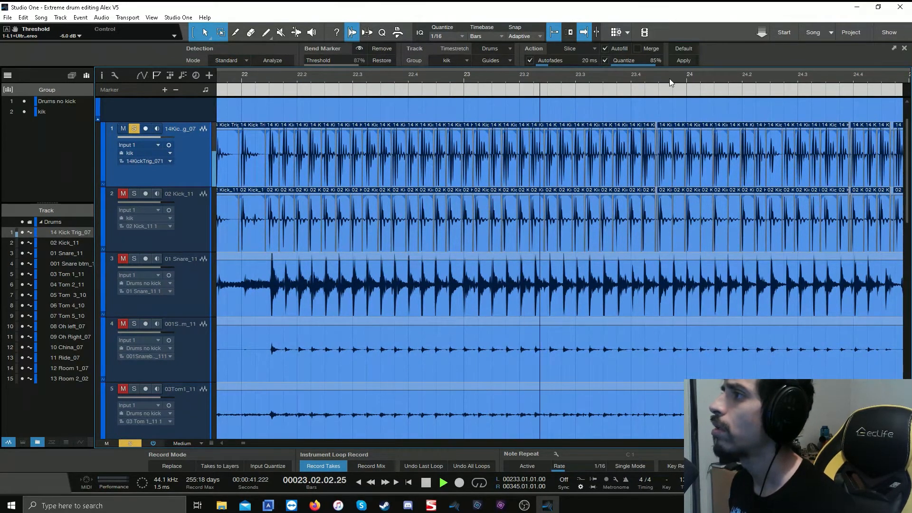
{"action": "key", "text": "space"}
{"action": "scroll", "coordinate": [665, 78], "scroll_direction": "up", "scroll_amount": 9}
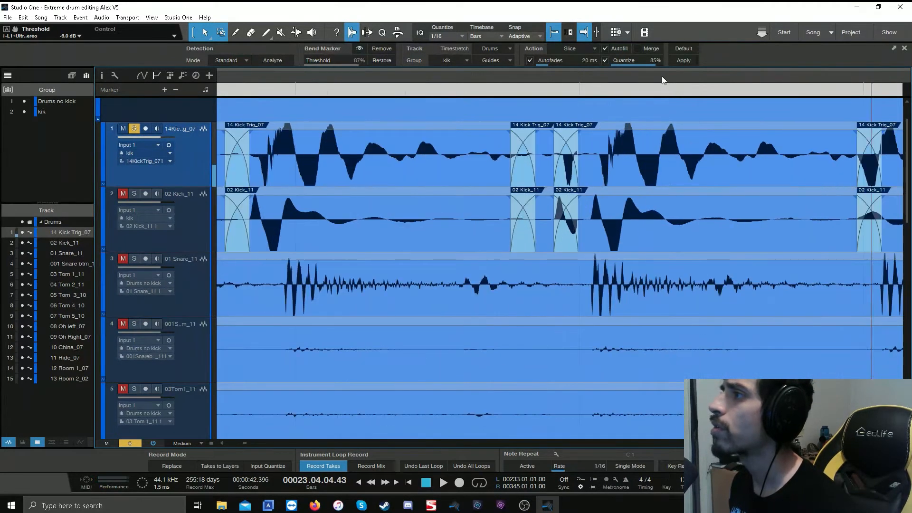
{"action": "left_click", "coordinate": [606, 170]}
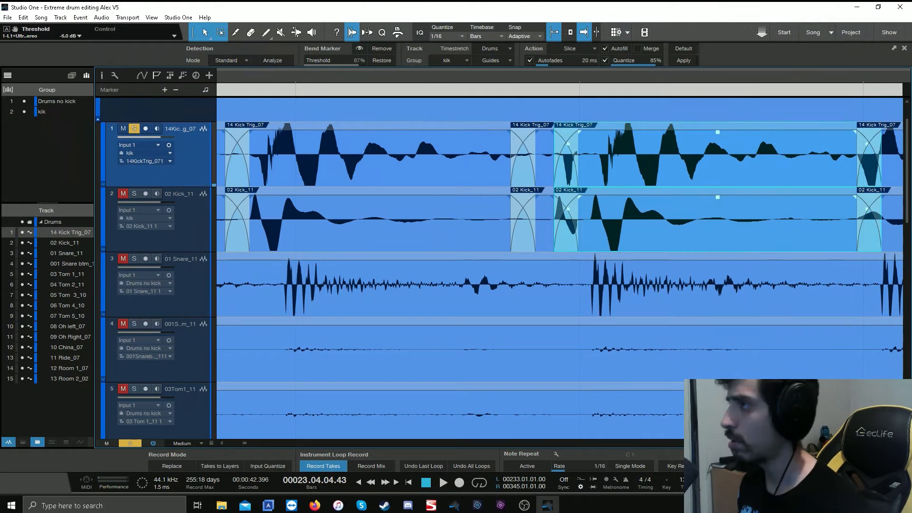
{"action": "key", "text": "Left"}
{"action": "key", "text": "Delete"}
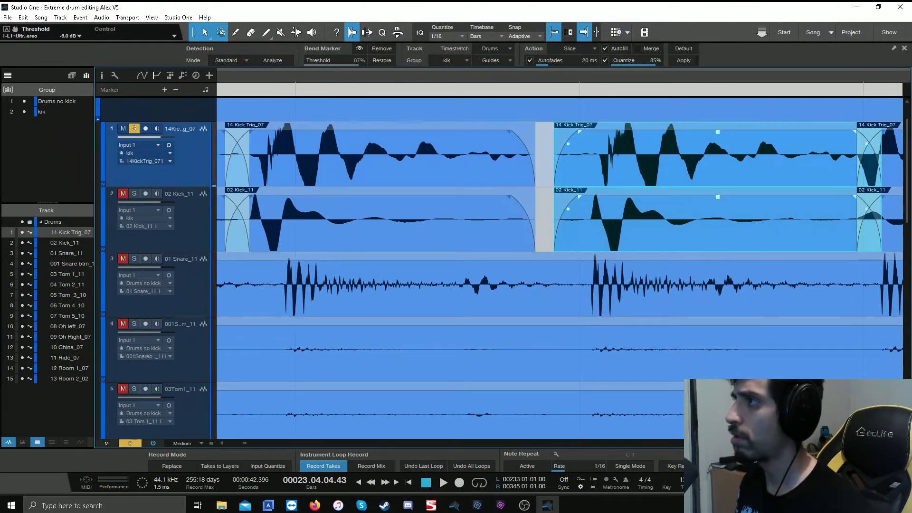
{"action": "key", "text": "x"}
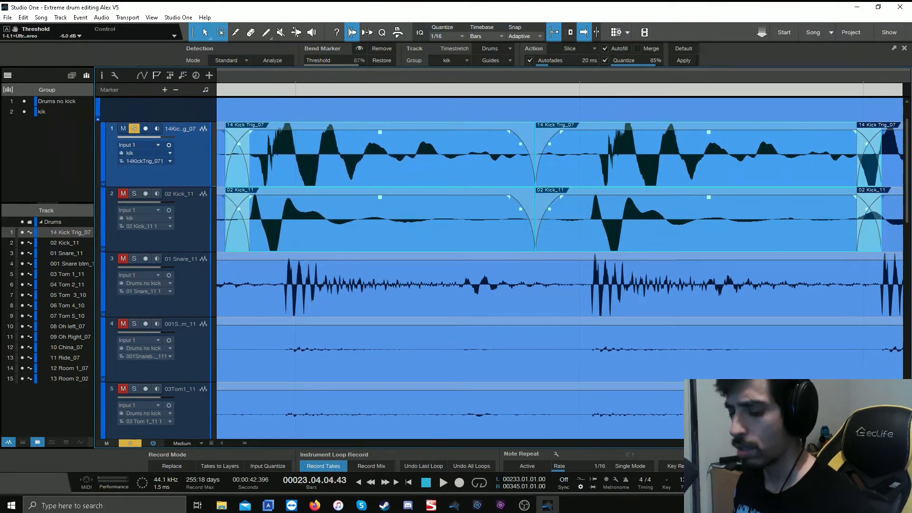
{"action": "key", "text": "x"}
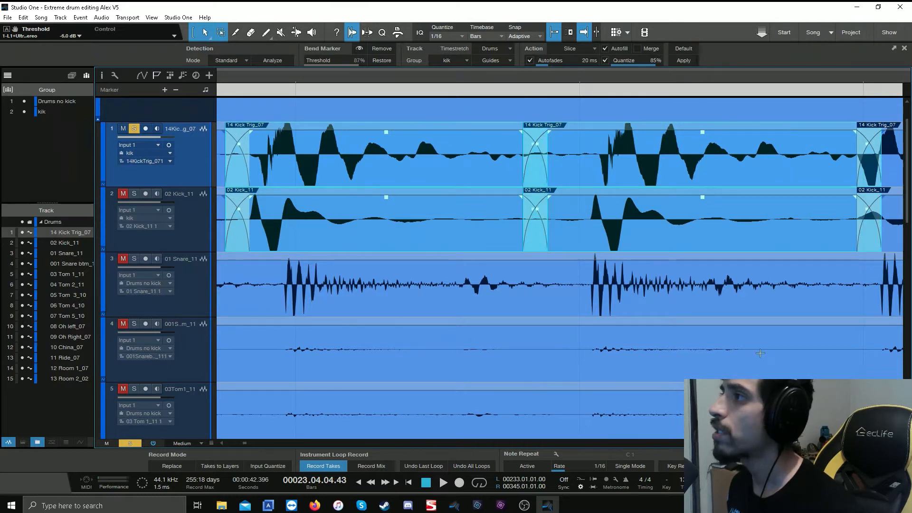
Step: Extend the cut-off kick slice just before bar 24 back ahead of its transient and slip its audio onto the grid line
{"action": "scroll", "coordinate": [479, 72], "scroll_direction": "down", "scroll_amount": 10}
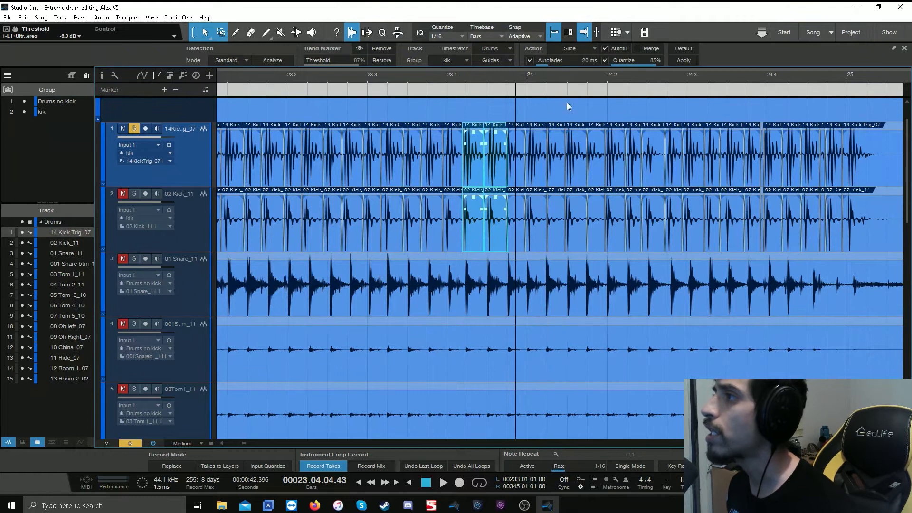
{"action": "scroll", "coordinate": [554, 75], "scroll_direction": "up", "scroll_amount": 1}
{"action": "scroll", "coordinate": [554, 75], "scroll_direction": "up", "scroll_amount": 2}
{"action": "scroll", "coordinate": [542, 75], "scroll_direction": "up", "scroll_amount": 2}
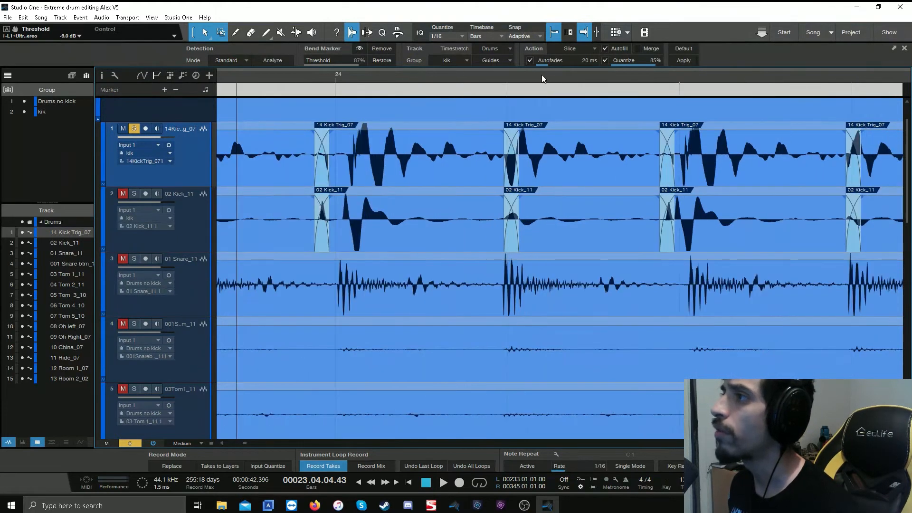
{"action": "scroll", "coordinate": [351, 444], "scroll_direction": "up", "scroll_amount": 2}
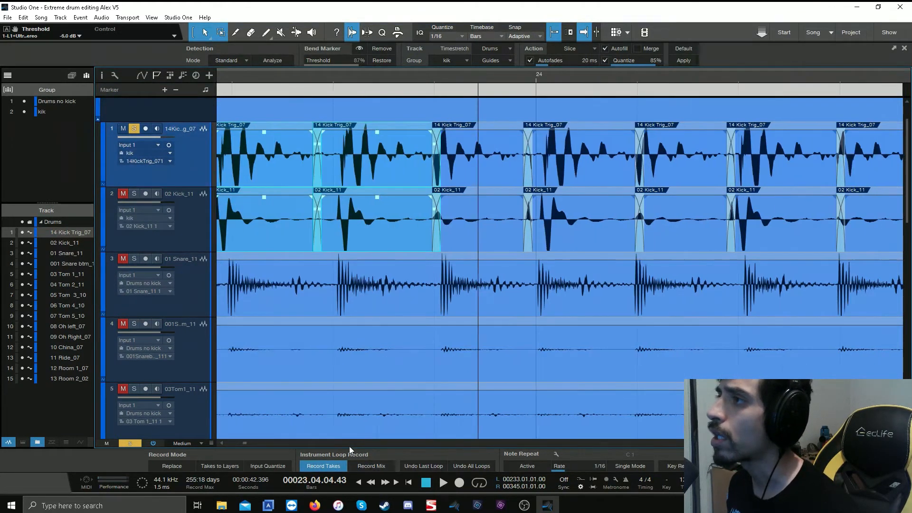
{"action": "left_click_drag", "start_coordinate": [552, 179], "coordinate": [518, 179]}
{"action": "left_click", "coordinate": [580, 173]}
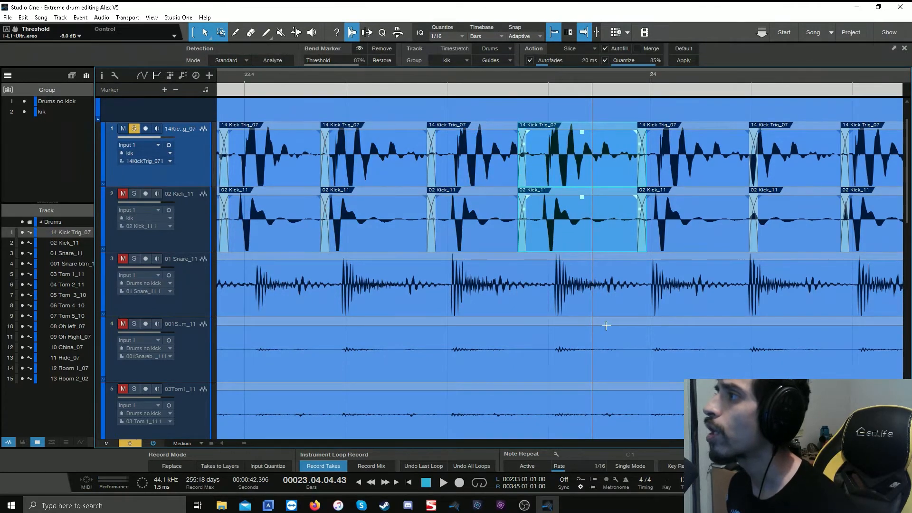
Step: Roll the start of the cut-off kick slice on the first grid line after bar 24 earlier and slip its audio onto that line
{"action": "left_click_drag", "start_coordinate": [750, 177], "coordinate": [783, 176]}
{"action": "key", "text": "ctrl+z"}
{"action": "left_click", "coordinate": [770, 175]}
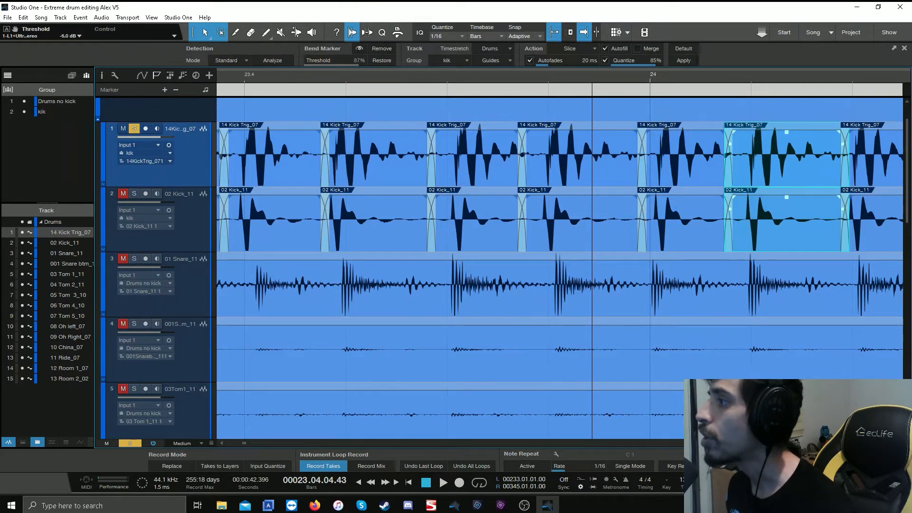
Step: Recover the cut-off kick one grid line before beat 24.2, slip its audio onto the grid, and tighten the slice start toward the transient
{"action": "scroll", "coordinate": [560, 266], "scroll_direction": "right", "scroll_amount": 3}
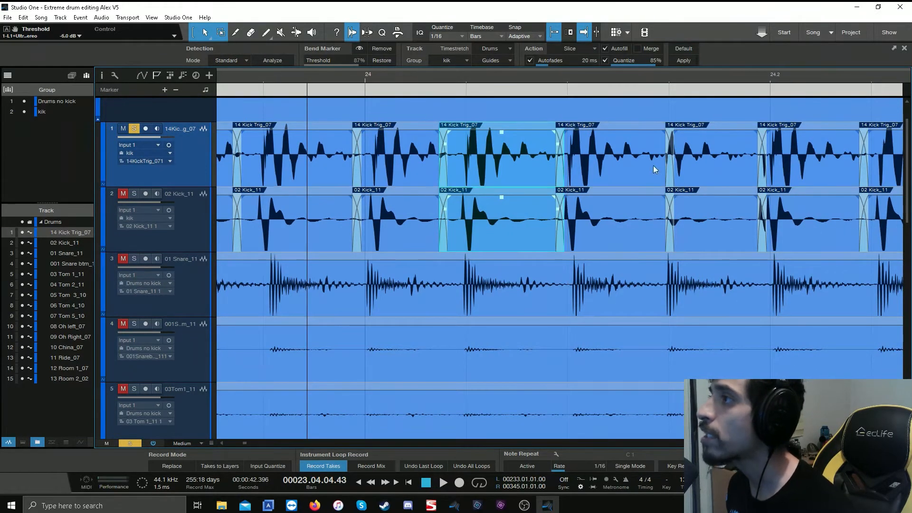
{"action": "left_click_drag", "start_coordinate": [670, 182], "coordinate": [636, 181]}
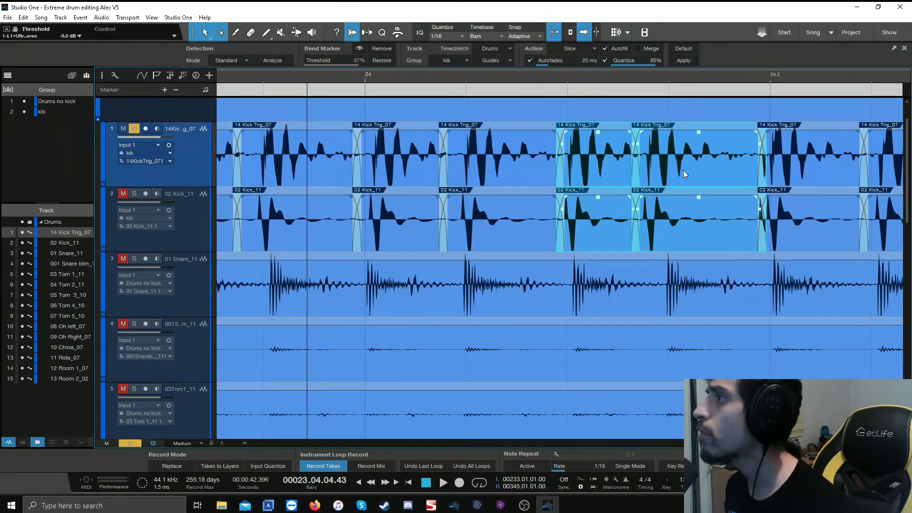
{"action": "left_click_drag", "start_coordinate": [680, 170], "coordinate": [700, 168]}
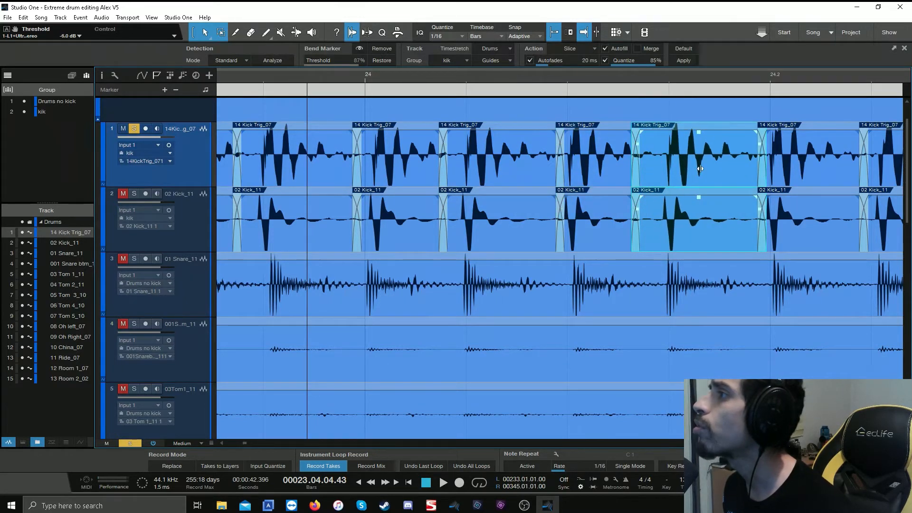
{"action": "left_click_drag", "start_coordinate": [635, 179], "coordinate": [649, 181]}
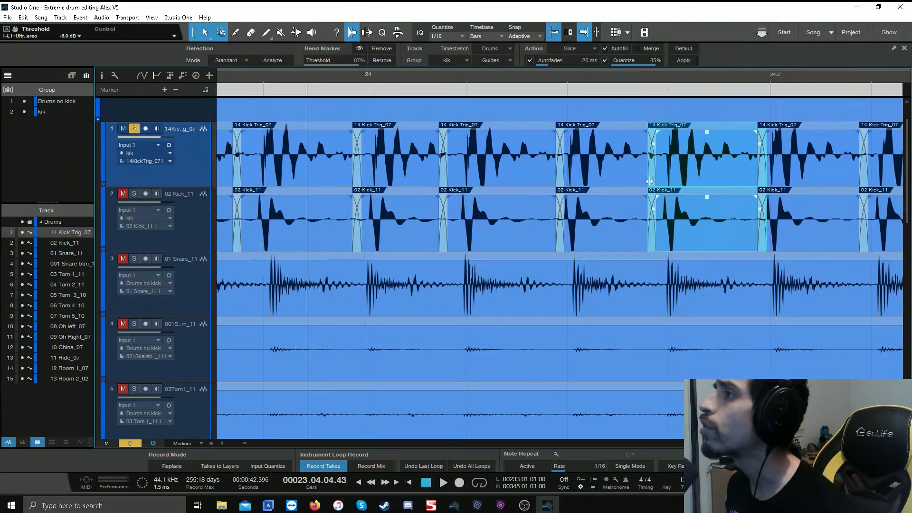
Step: Replace the stray short slice before beat 24.4 with a crossfade in both kick tracks and slip the early kick audio later onto the grid
{"action": "scroll", "coordinate": [619, 443], "scroll_direction": "right", "scroll_amount": 3}
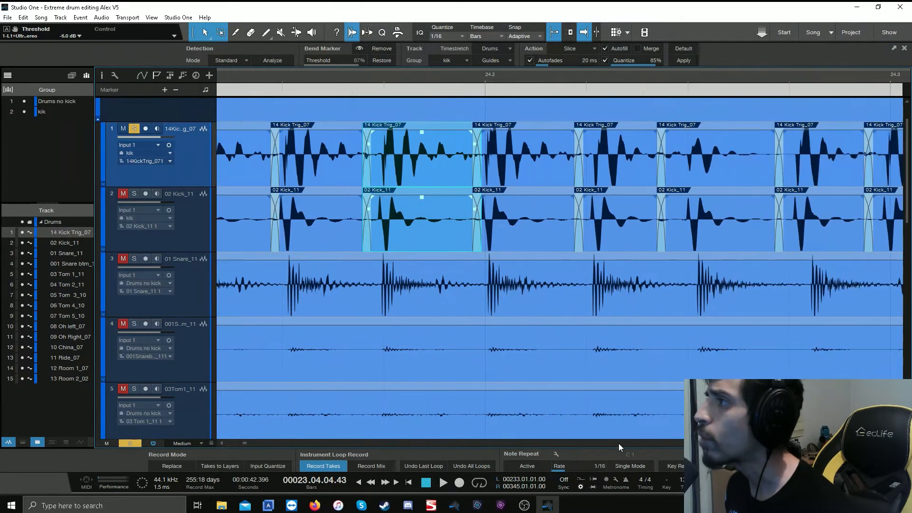
{"action": "scroll", "coordinate": [618, 443], "scroll_direction": "right", "scroll_amount": 6}
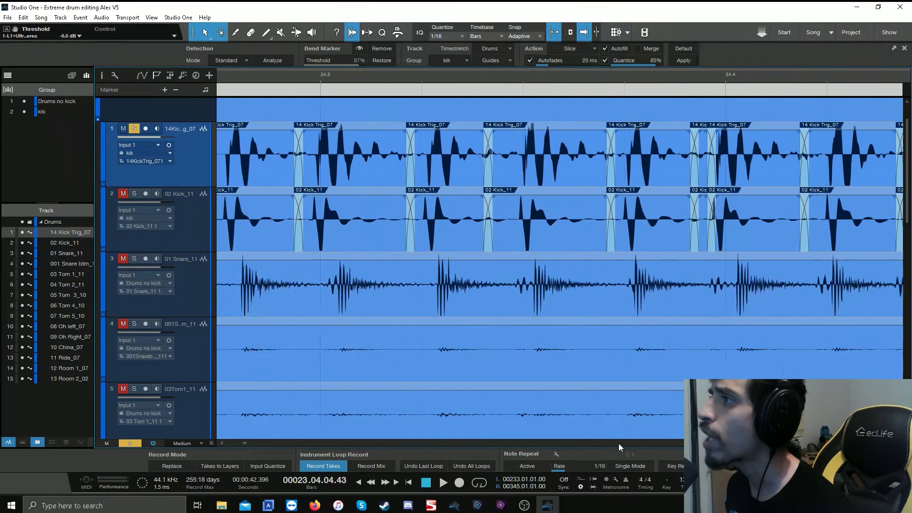
{"action": "left_click", "coordinate": [695, 166]}
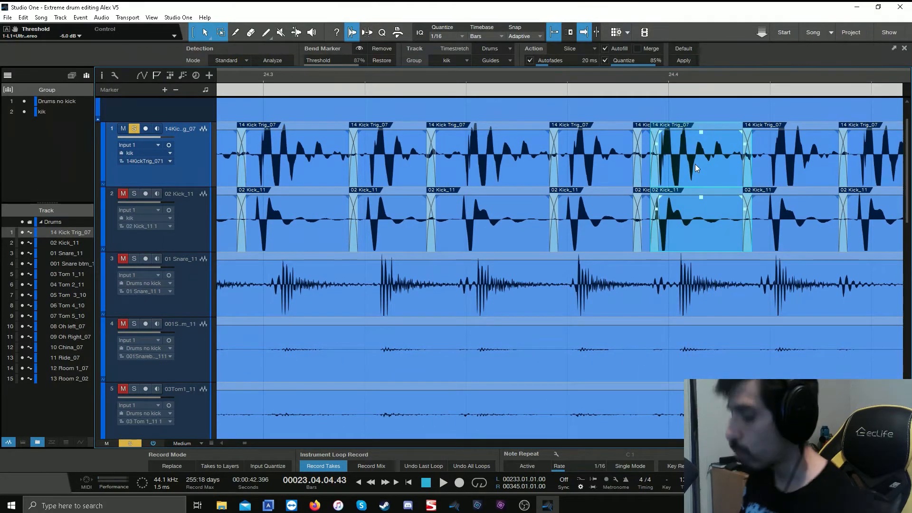
{"action": "key", "text": "Left"}
{"action": "key", "text": "Delete"}
{"action": "key", "text": "shift+Left"}
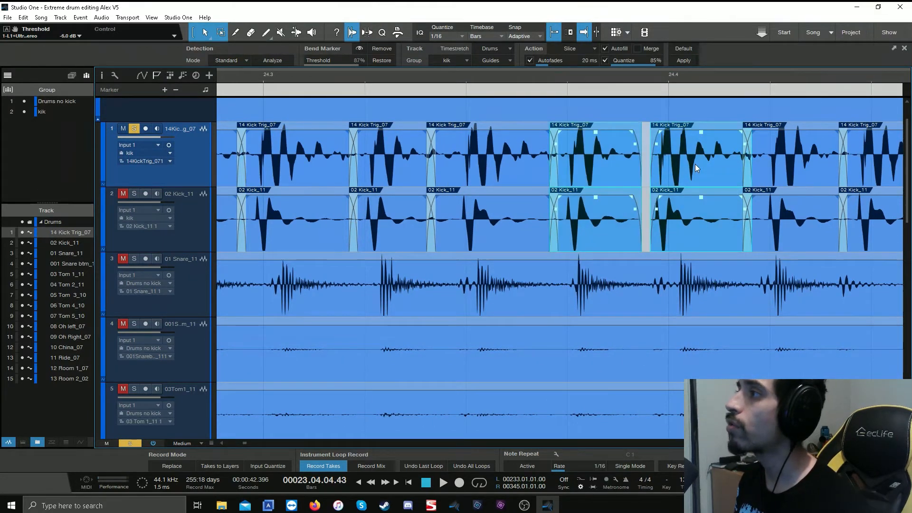
{"action": "key", "text": "x"}
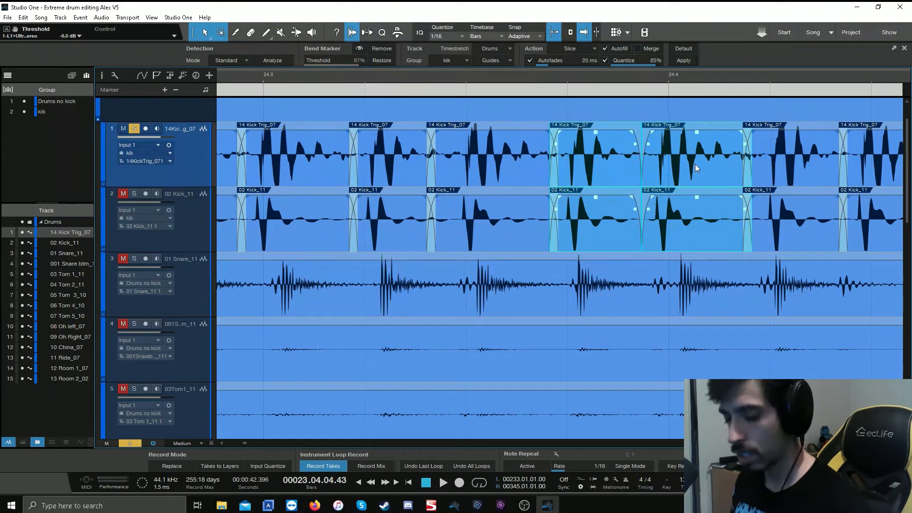
{"action": "key", "text": "x"}
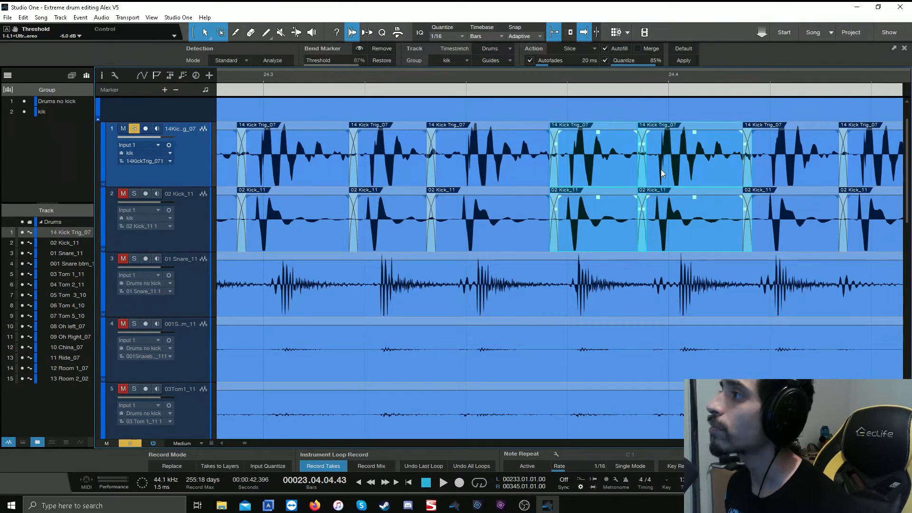
{"action": "left_click_drag", "start_coordinate": [682, 171], "coordinate": [691, 170]}
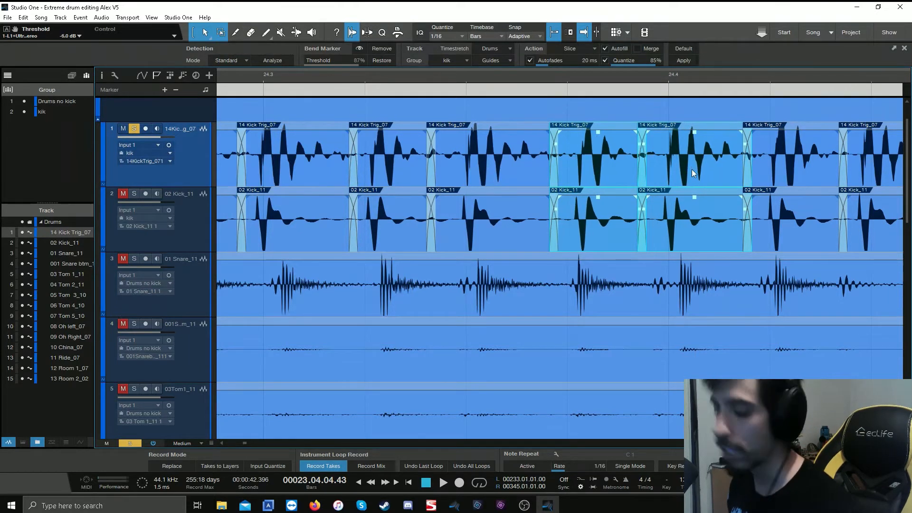
{"action": "left_click", "coordinate": [689, 174]}
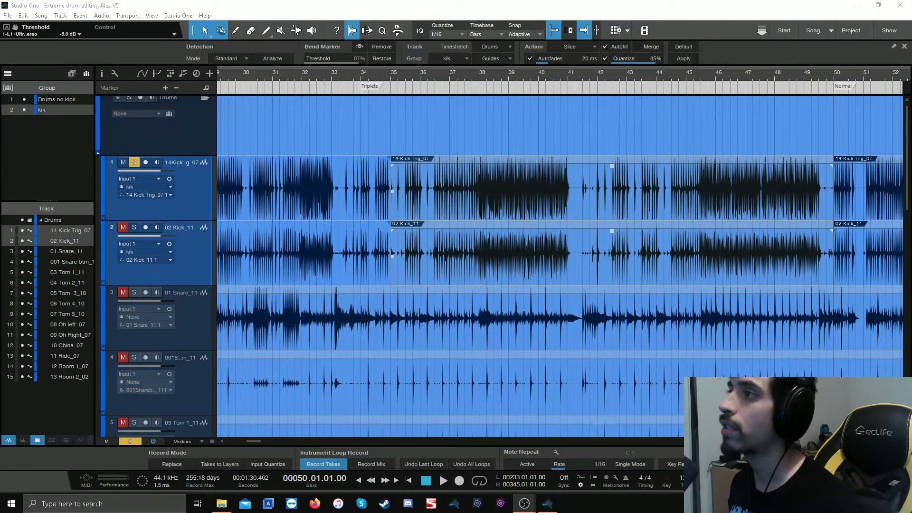
Step: Move the split between the two kick events back from bar 35 to the Triplets marker at bar 34 and select the triplet section
{"action": "left_click", "coordinate": [378, 196]}
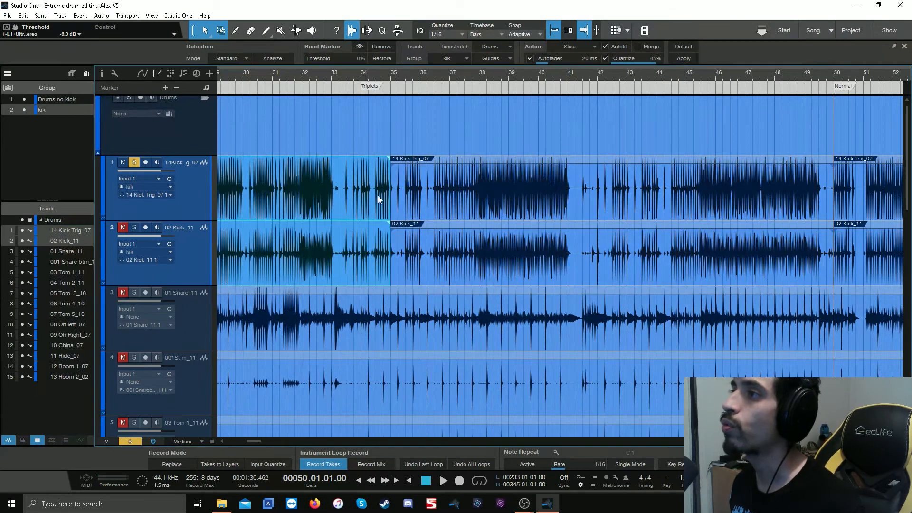
{"action": "left_click_drag", "start_coordinate": [389, 215], "coordinate": [361, 215]}
{"action": "left_click", "coordinate": [413, 209]}
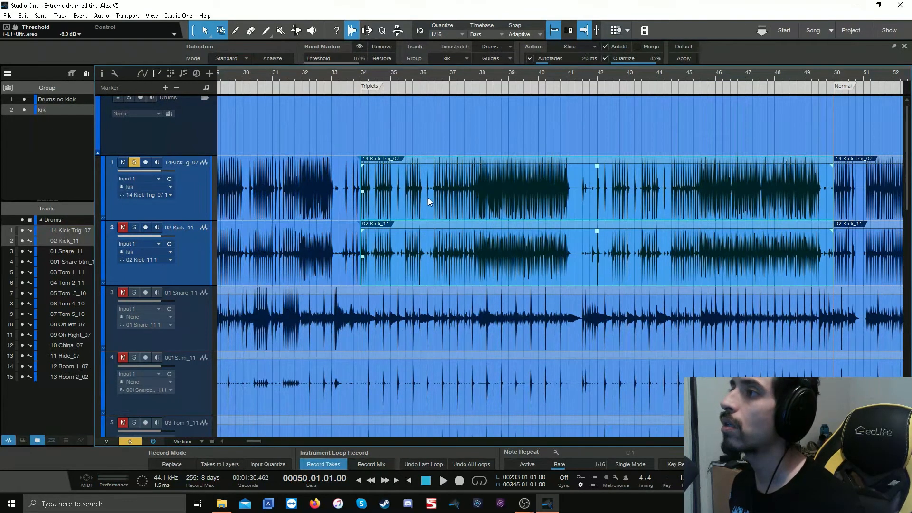
Step: Set the quantize value to 1/8 triplets for the kick section starting at the Triplets marker
{"action": "left_click", "coordinate": [465, 33]}
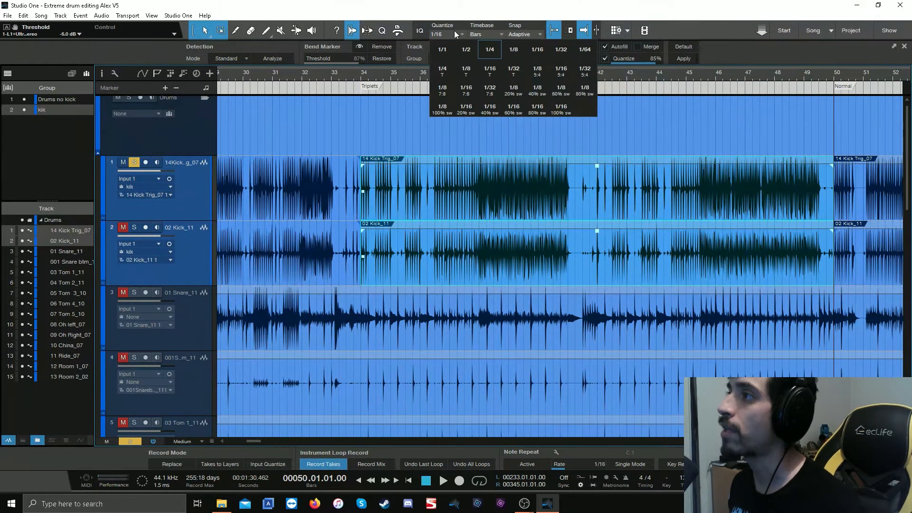
{"action": "left_click", "coordinate": [467, 69]}
{"action": "scroll", "coordinate": [375, 82], "scroll_direction": "up", "scroll_amount": 5}
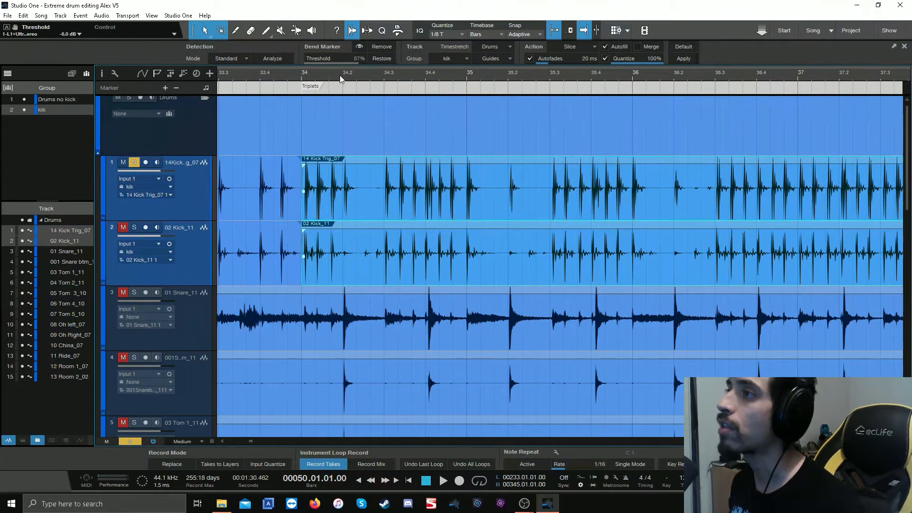
Step: Set the quantize strength to 85% and apply slicing with quantize to the selected triplet section of both kick tracks
{"action": "scroll", "coordinate": [340, 78], "scroll_direction": "up", "scroll_amount": 3}
{"action": "scroll", "coordinate": [340, 76], "scroll_direction": "down", "scroll_amount": 5}
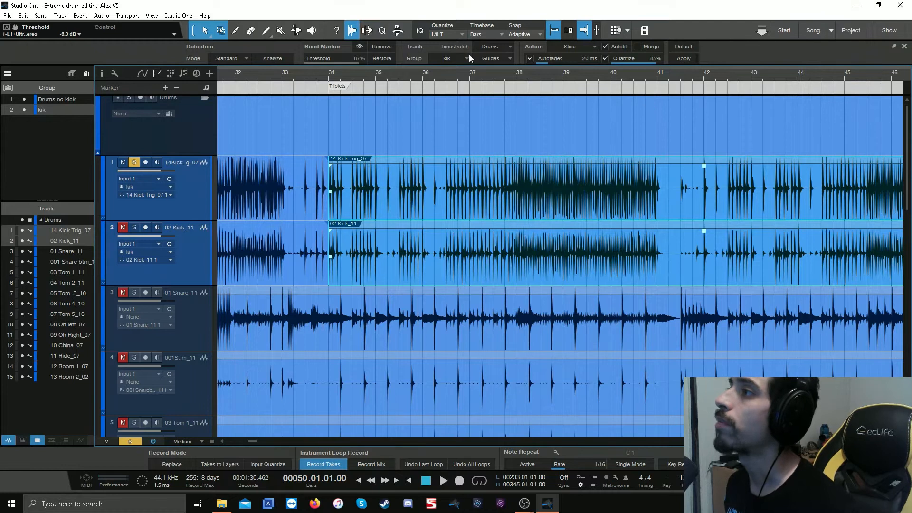
{"action": "left_click", "coordinate": [489, 58]}
{"action": "left_click", "coordinate": [501, 58]}
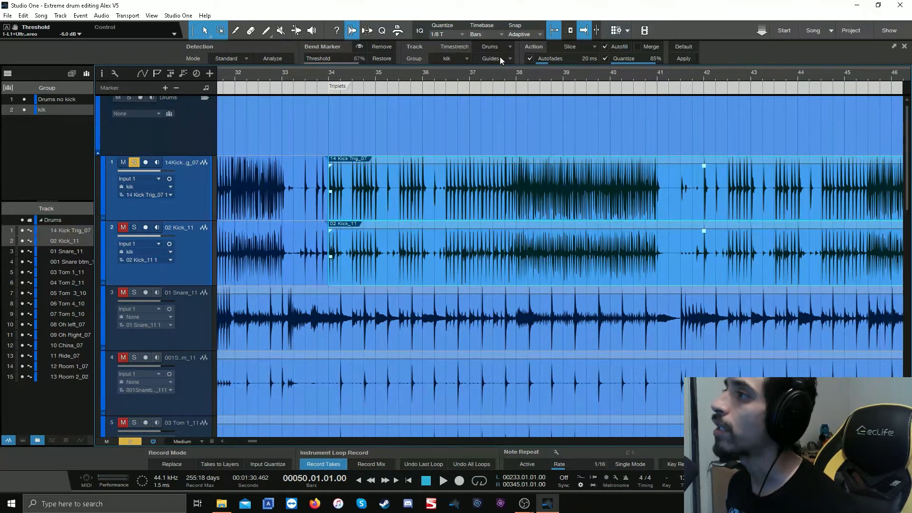
{"action": "left_click", "coordinate": [684, 58]}
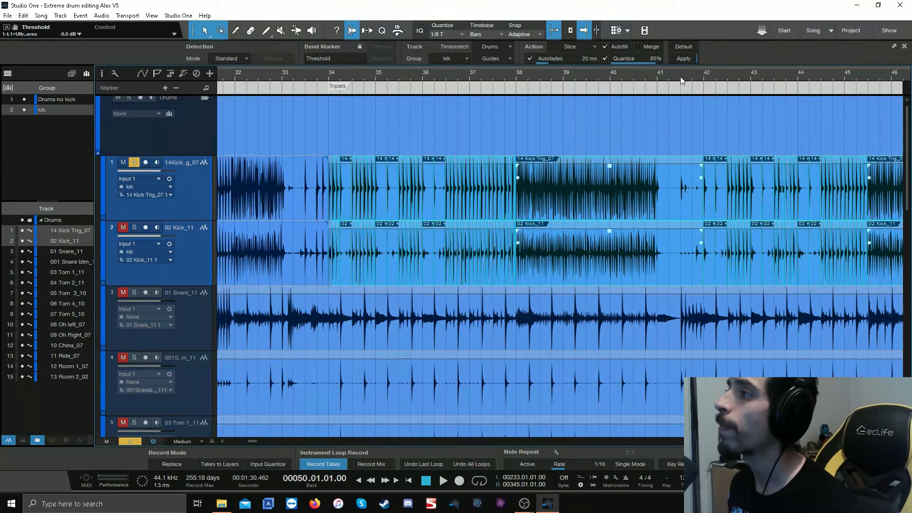
Step: Try removing the stray slice at the Triplets marker and shortening the nearby crossfades, and undo these edits and the slicing
{"action": "scroll", "coordinate": [331, 74], "scroll_direction": "up", "scroll_amount": 4}
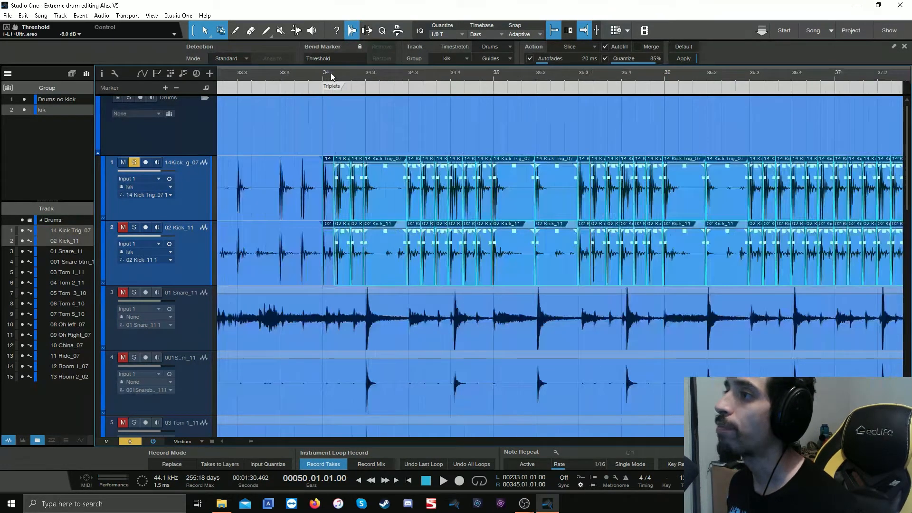
{"action": "scroll", "coordinate": [330, 73], "scroll_direction": "up", "scroll_amount": 5}
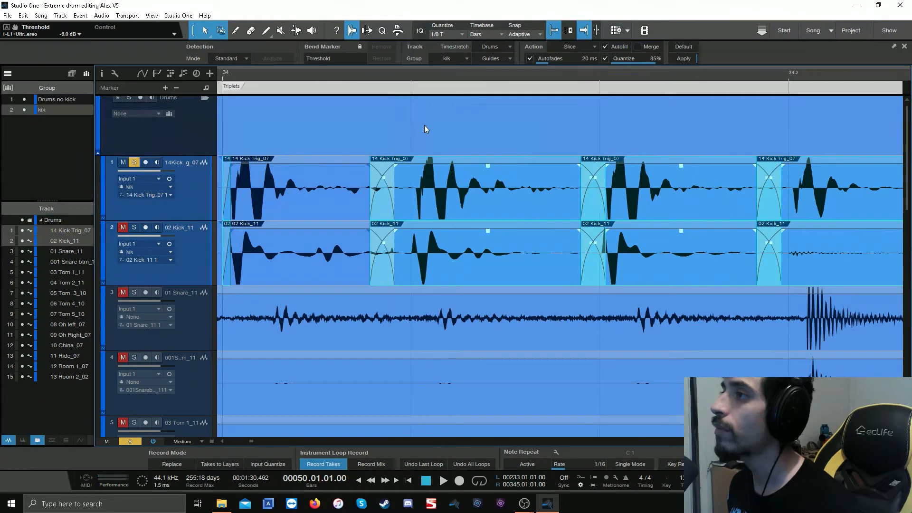
{"action": "left_click_drag", "start_coordinate": [606, 204], "coordinate": [592, 205]}
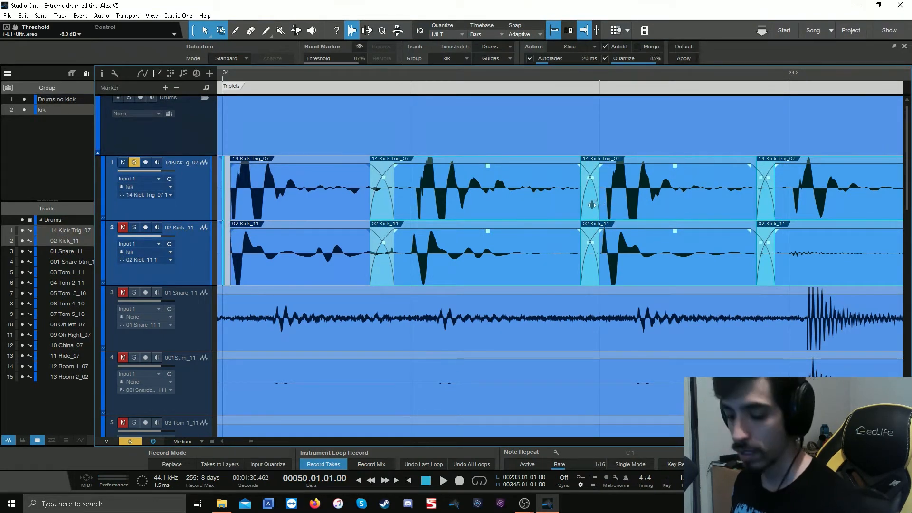
{"action": "left_click_drag", "start_coordinate": [393, 194], "coordinate": [387, 194]}
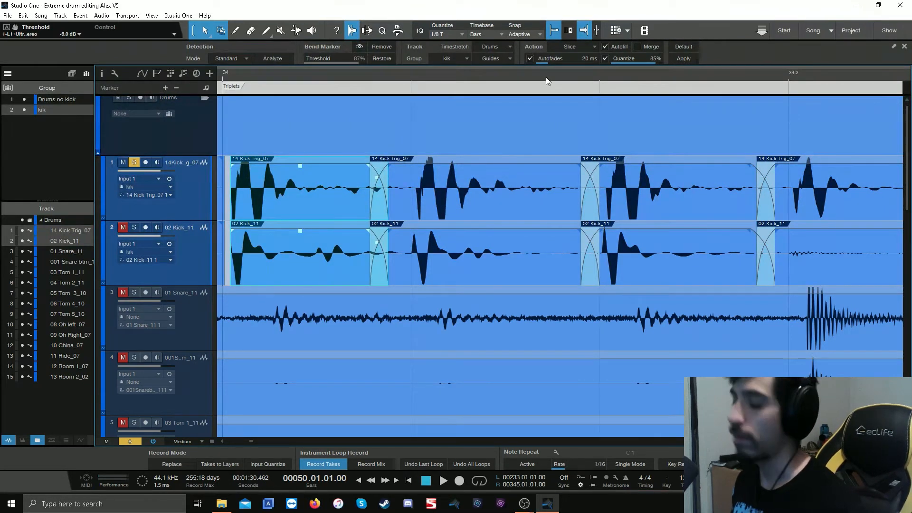
{"action": "key", "text": "ctrl+z"}
{"action": "key", "text": "ctrl+z"}
{"action": "key", "text": "ctrl+z"}
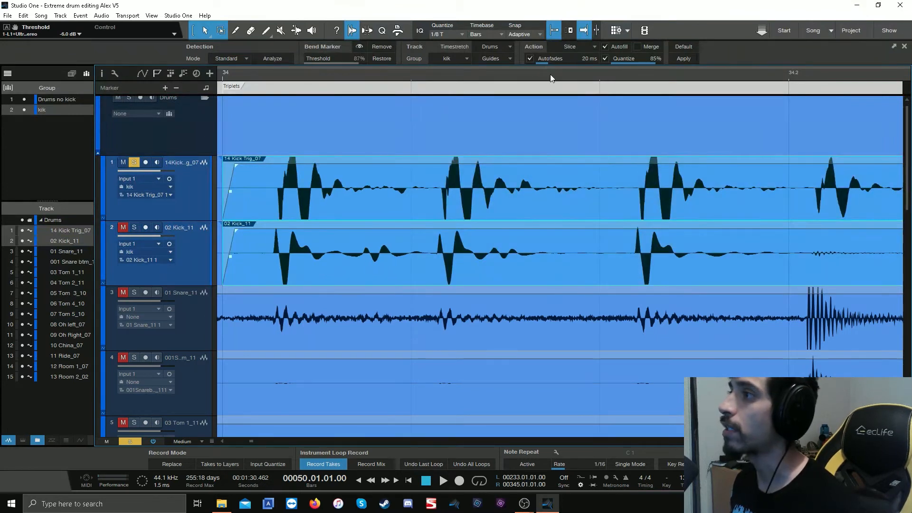
Step: Slice the triplet kick section again, try shortening the overlaps between bar 34 and beat 34.2, and undo the attempt
{"action": "left_click", "coordinate": [680, 59]}
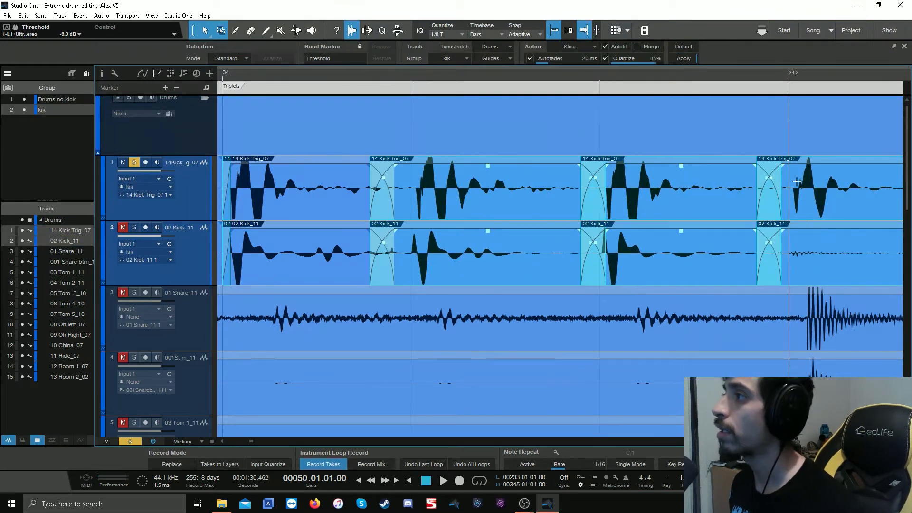
{"action": "left_click_drag", "start_coordinate": [783, 182], "coordinate": [775, 182]}
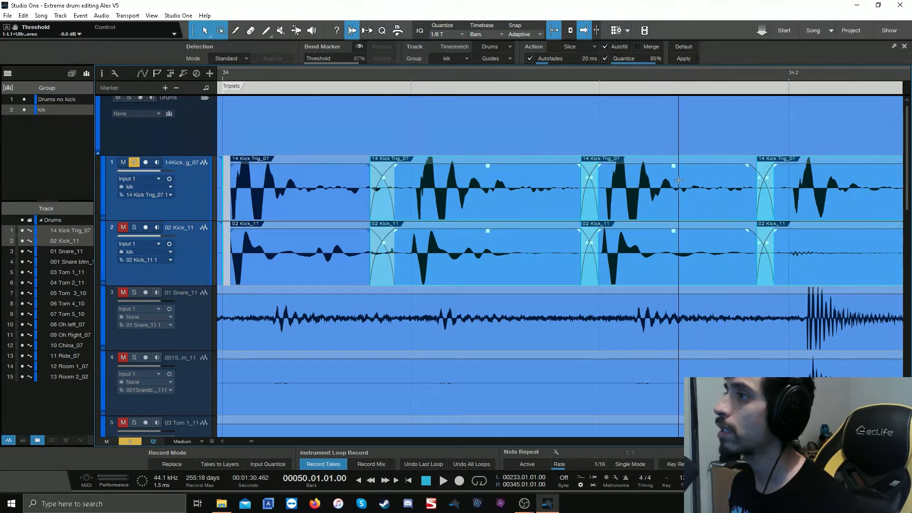
{"action": "left_click_drag", "start_coordinate": [392, 188], "coordinate": [386, 188]}
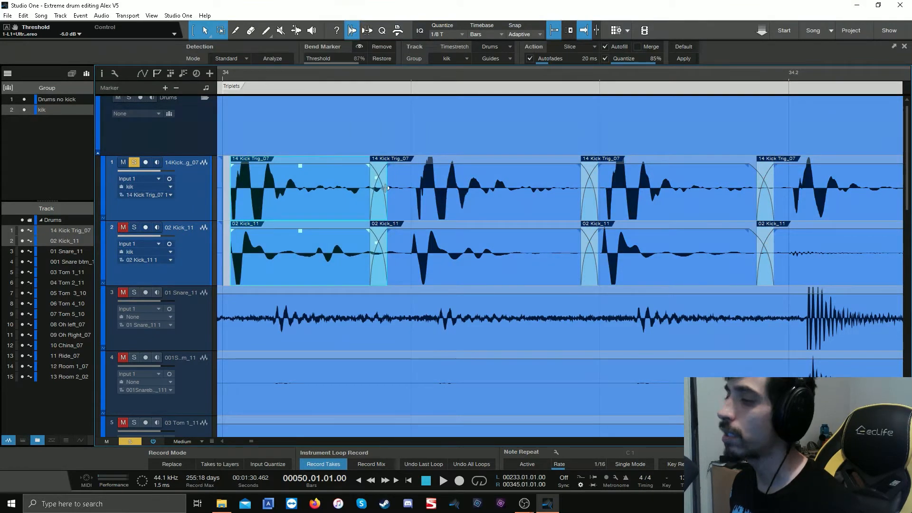
{"action": "key", "text": "ctrl+z"}
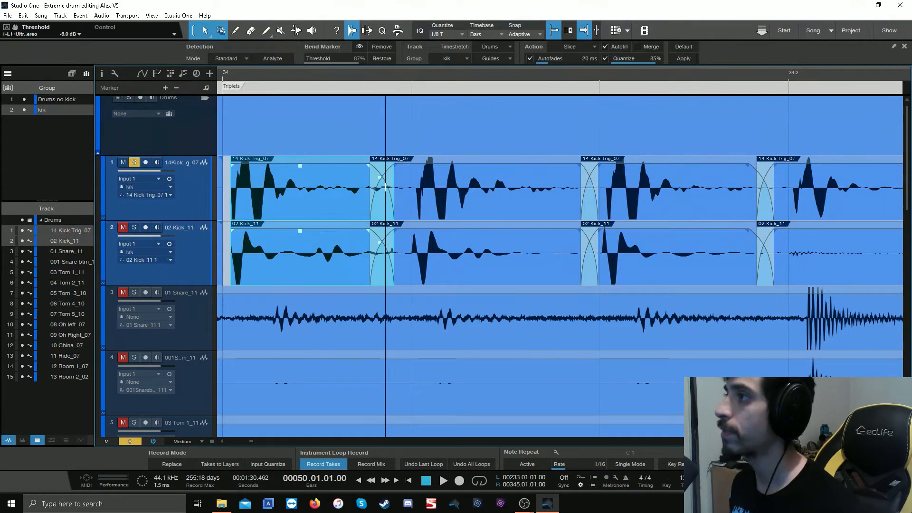
{"action": "key", "text": "ctrl+z"}
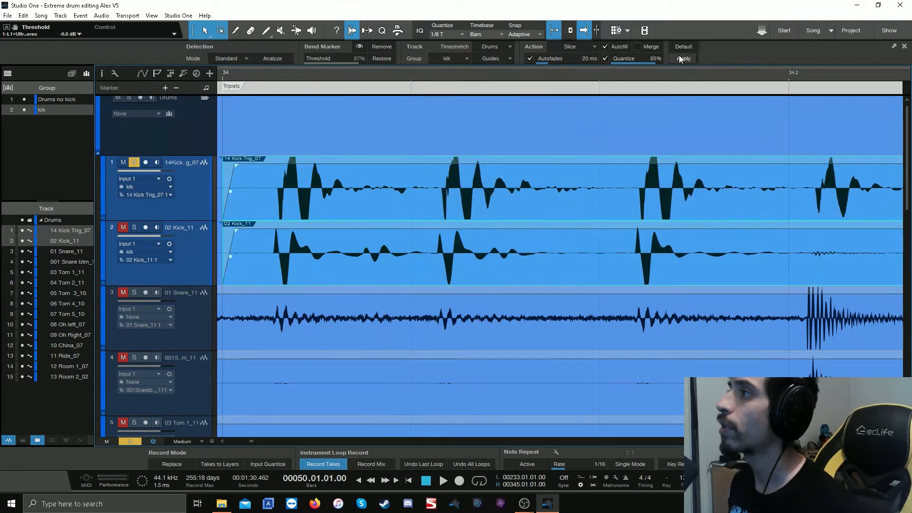
Step: Reapply the triplet kick slicing, remove the stray slice at the Triplets marker, and shorten the crossfades leading up to beat 34.2
{"action": "left_click", "coordinate": [681, 58]}
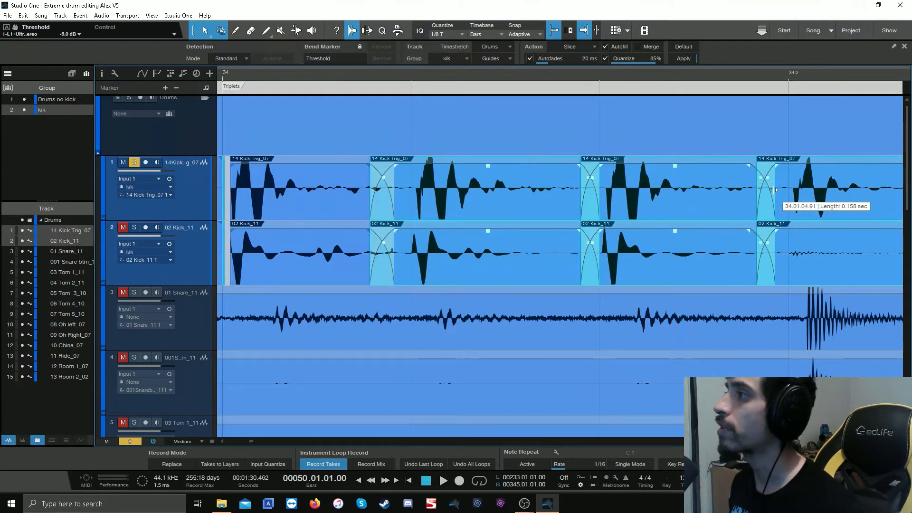
{"action": "left_click_drag", "start_coordinate": [775, 190], "coordinate": [771, 190]}
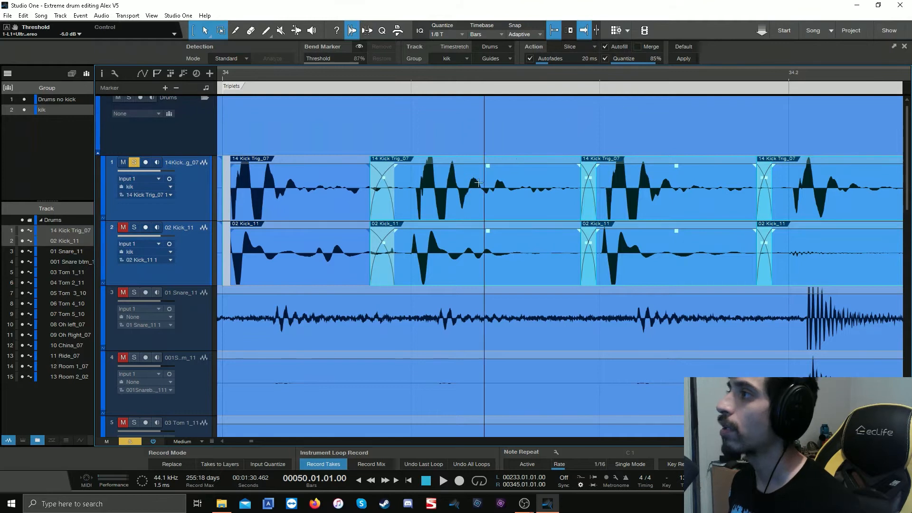
{"action": "left_click_drag", "start_coordinate": [227, 200], "coordinate": [223, 200]}
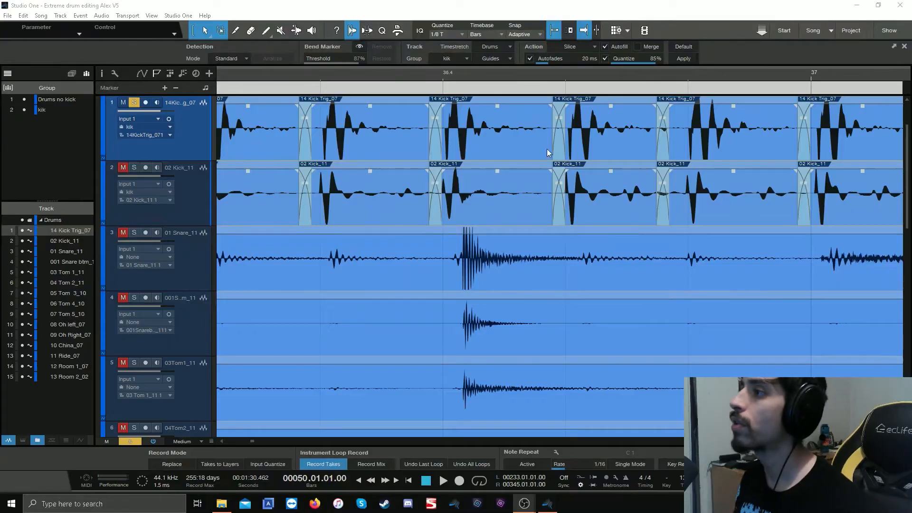
Step: Close the gap at the Triplets marker by crossfading the first triplet kick slice with the preceding event in both kick tracks
{"action": "scroll", "coordinate": [566, 72], "scroll_direction": "down", "scroll_amount": 8}
{"action": "scroll", "coordinate": [566, 71], "scroll_direction": "down", "scroll_amount": 8}
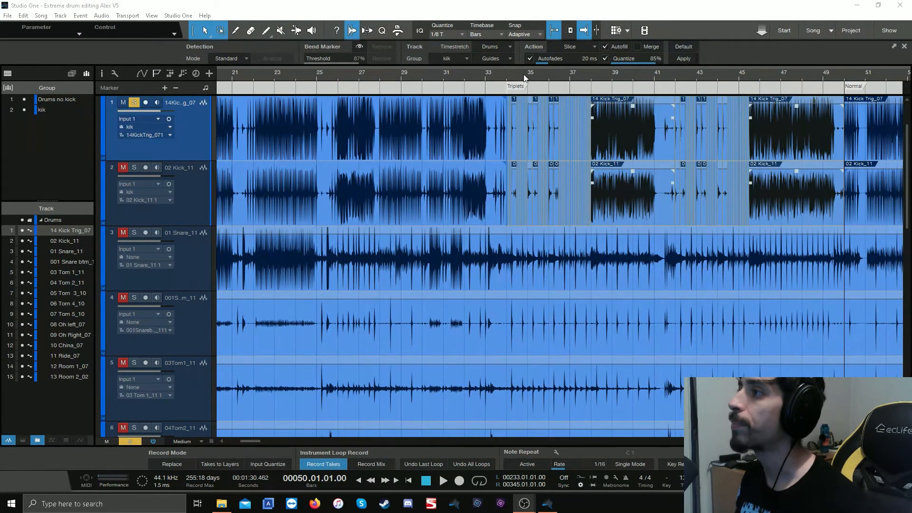
{"action": "scroll", "coordinate": [524, 74], "scroll_direction": "up", "scroll_amount": 15}
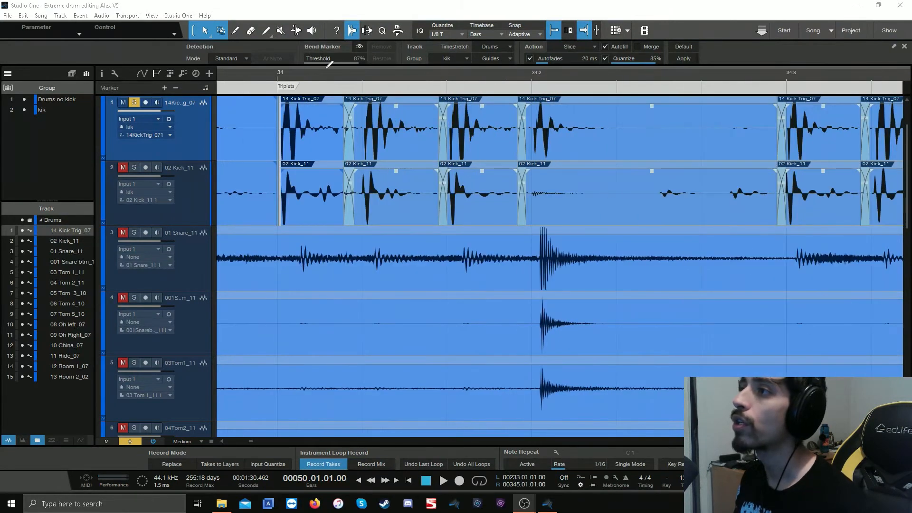
{"action": "left_click", "coordinate": [305, 152]}
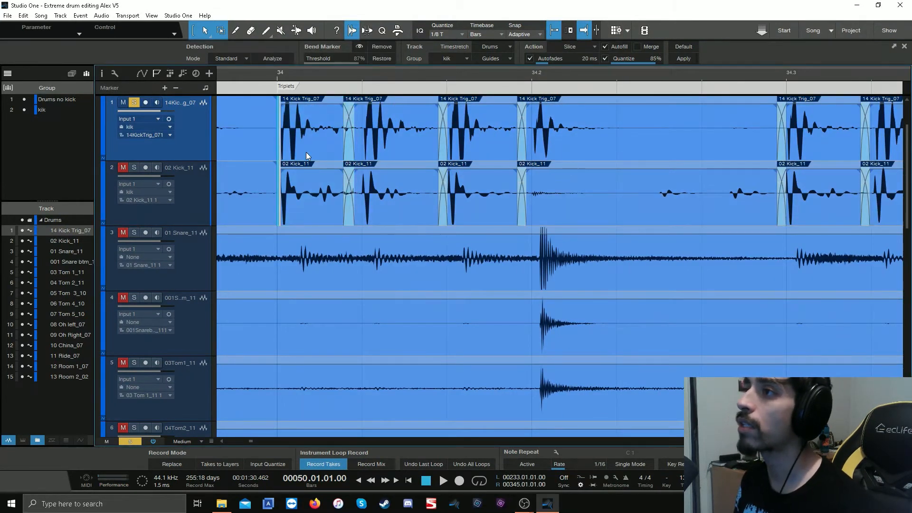
{"action": "left_click", "coordinate": [305, 152]}
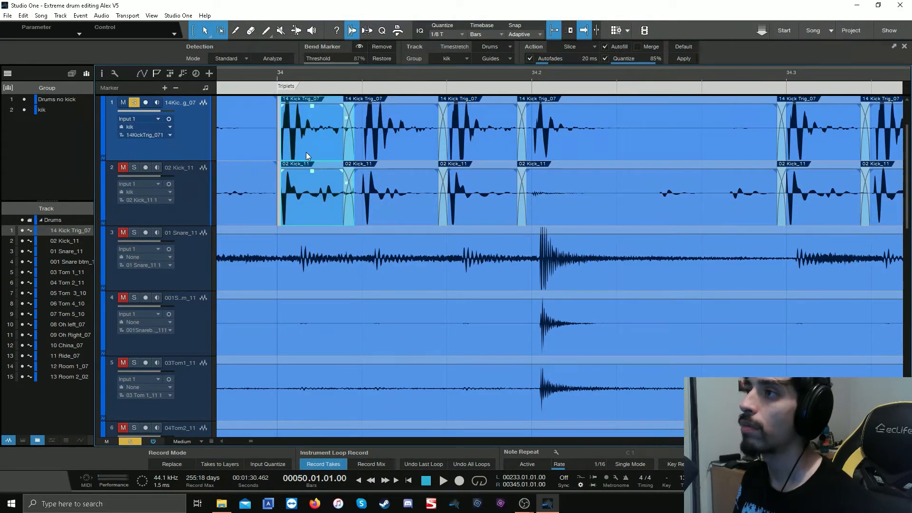
{"action": "key", "text": "shift+Left"}
{"action": "key", "text": "q"}
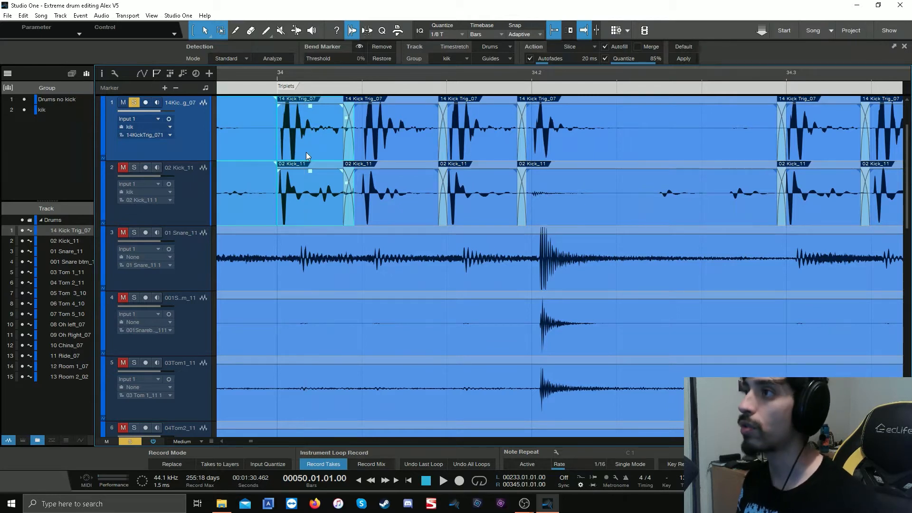
{"action": "key", "text": "x"}
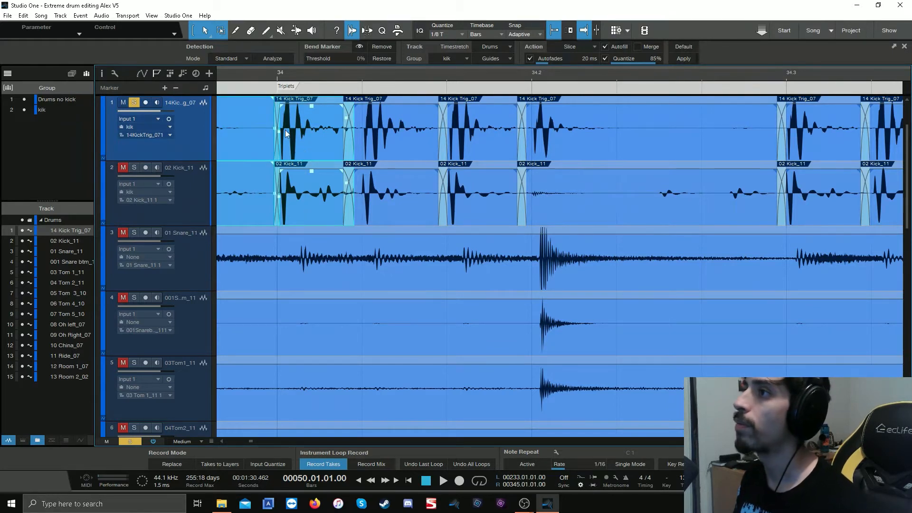
{"action": "left_click_drag", "start_coordinate": [280, 131], "coordinate": [280, 131]}
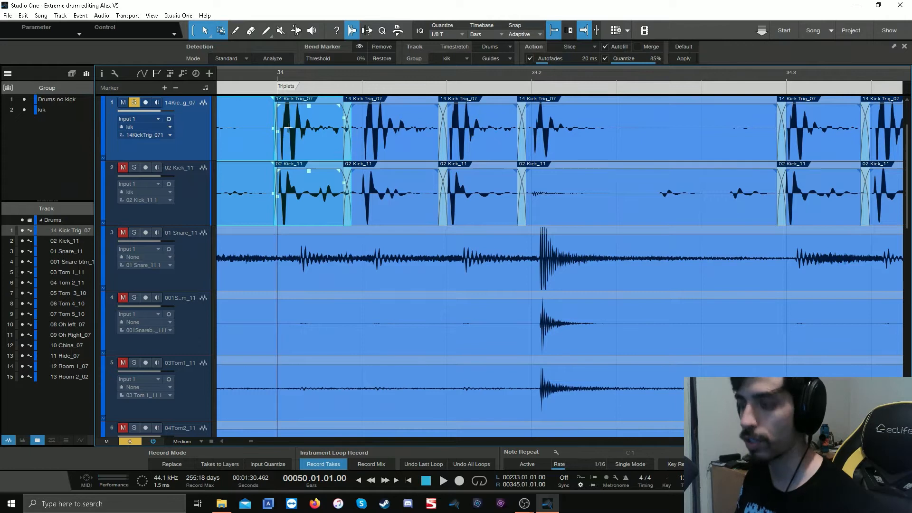
{"action": "key", "text": "x"}
{"action": "scroll", "coordinate": [279, 75], "scroll_direction": "up", "scroll_amount": 3}
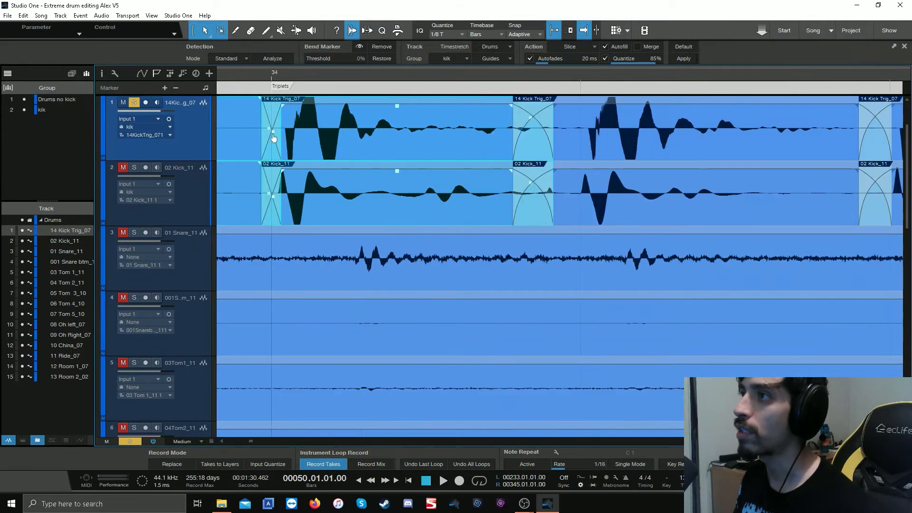
Step: Delete the stray short slice just before bar 38 in both kick tracks and join its neighbouring slices with a crossfade
{"action": "scroll", "coordinate": [360, 73], "scroll_direction": "down", "scroll_amount": 4}
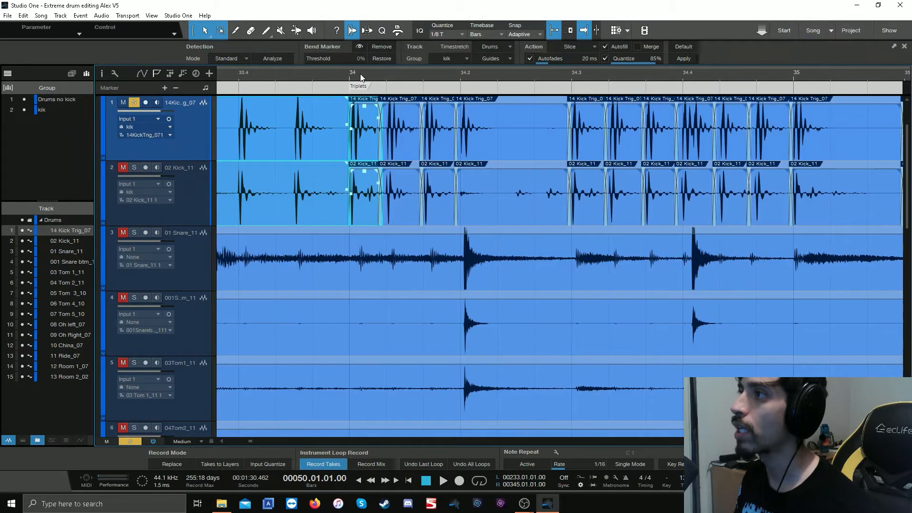
{"action": "scroll", "coordinate": [337, 74], "scroll_direction": "down", "scroll_amount": 2}
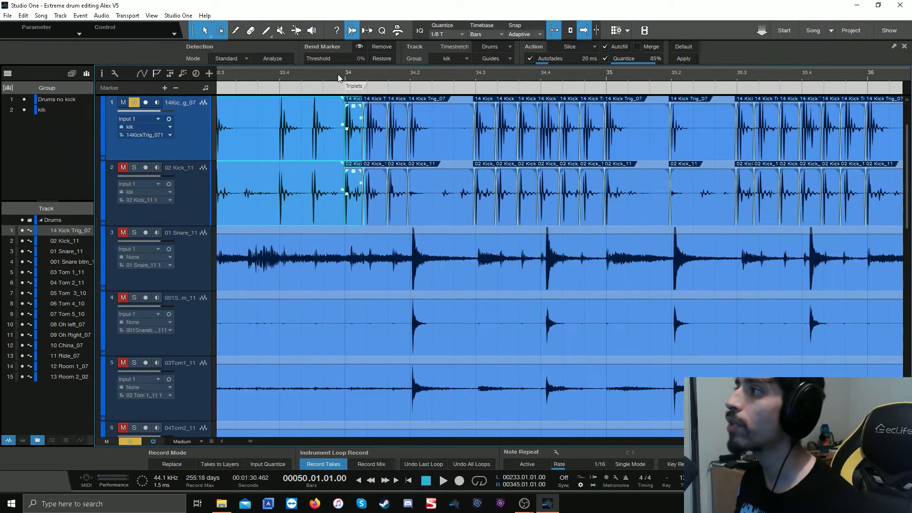
{"action": "scroll", "coordinate": [603, 442], "scroll_direction": "right", "scroll_amount": 2}
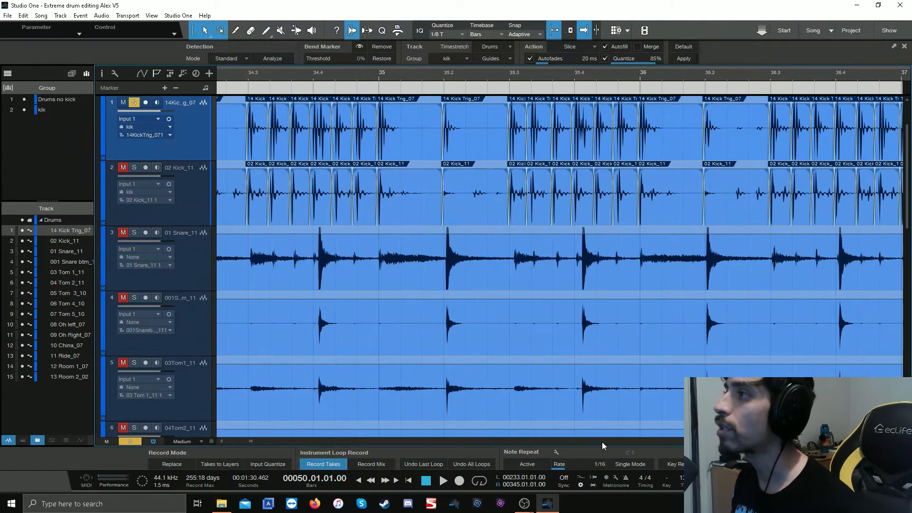
{"action": "scroll", "coordinate": [602, 442], "scroll_direction": "right", "scroll_amount": 3}
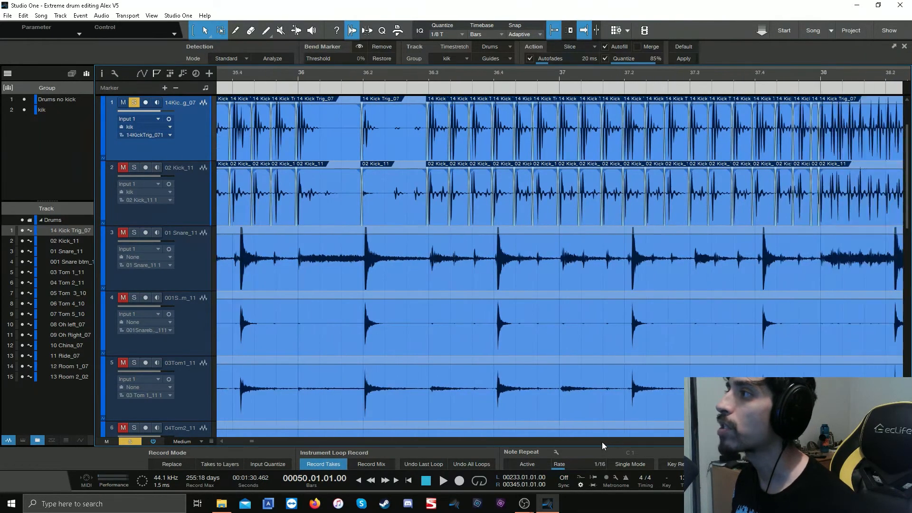
{"action": "scroll", "coordinate": [602, 441], "scroll_direction": "right", "scroll_amount": 1}
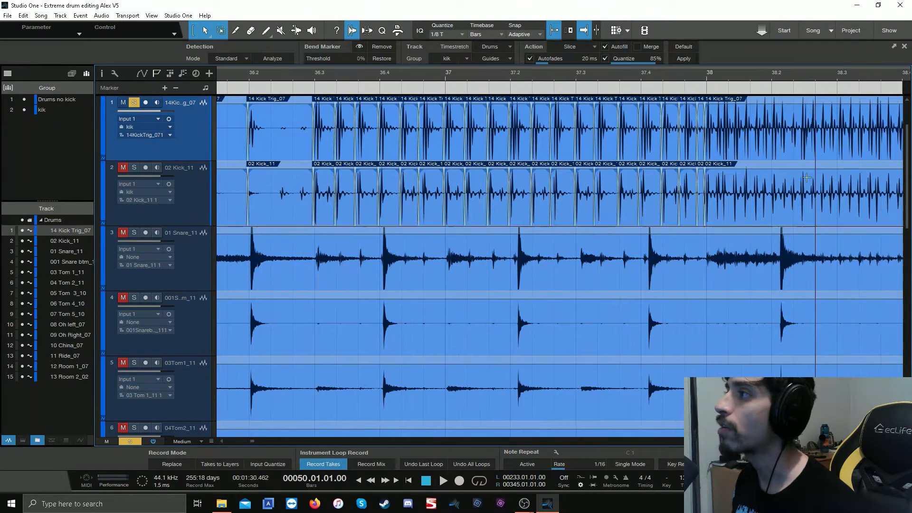
{"action": "left_click", "coordinate": [738, 97]}
{"action": "scroll", "coordinate": [702, 72], "scroll_direction": "up", "scroll_amount": 6}
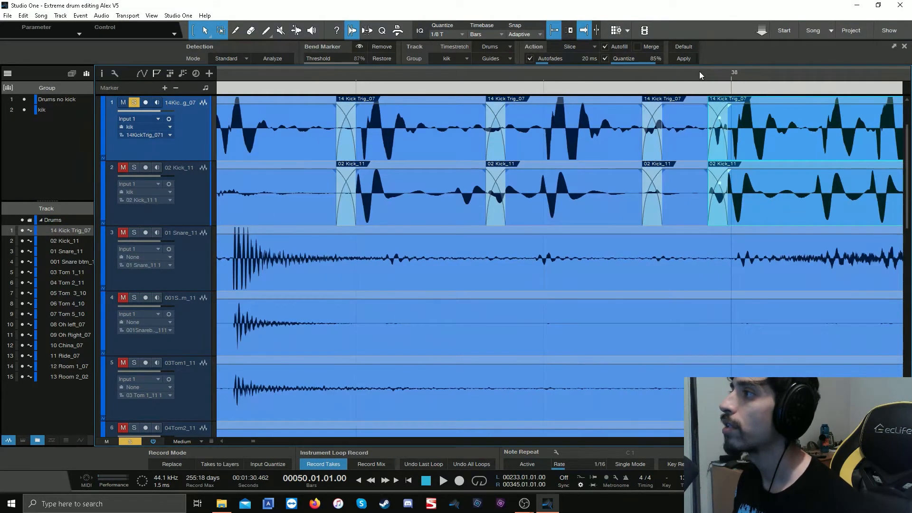
{"action": "key", "text": "Left"}
{"action": "key", "text": "Delete"}
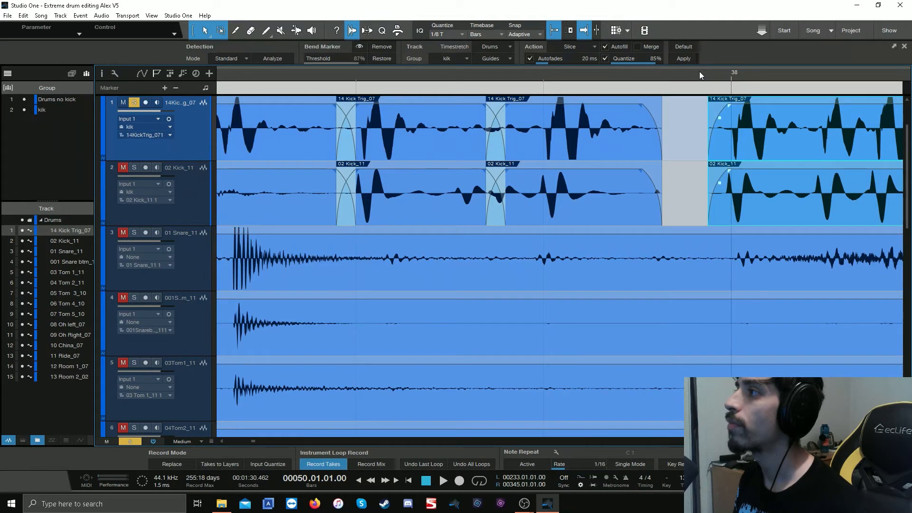
{"action": "key", "text": "shift+Left"}
{"action": "key", "text": "x"}
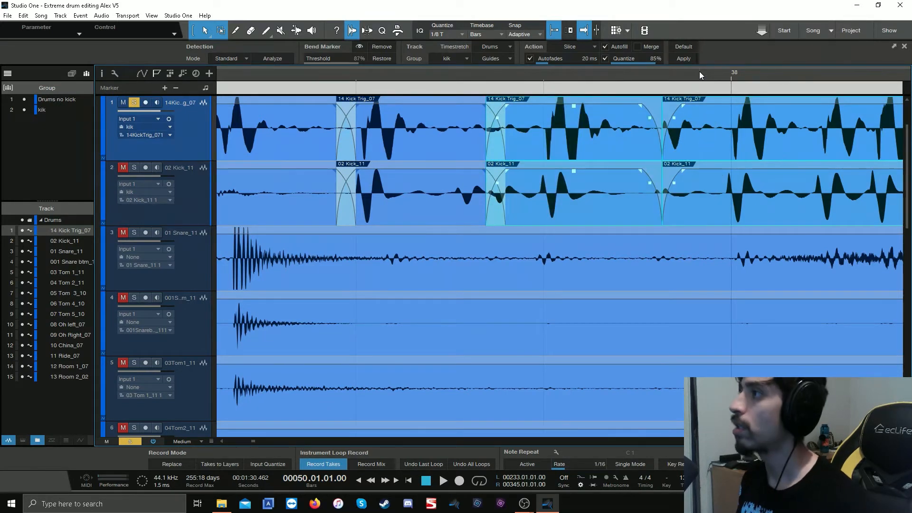
Step: Move the slice boundary before bar 38 earlier, ahead of the last kick transient, and leave a short crossfade there in both kick tracks
{"action": "left_click_drag", "start_coordinate": [665, 151], "coordinate": [633, 159]}
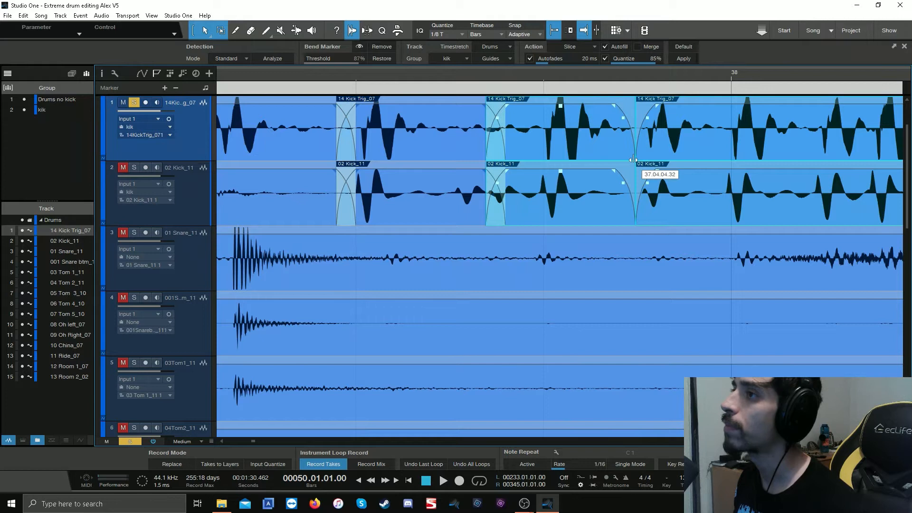
{"action": "left_click_drag", "start_coordinate": [633, 159], "coordinate": [629, 161]}
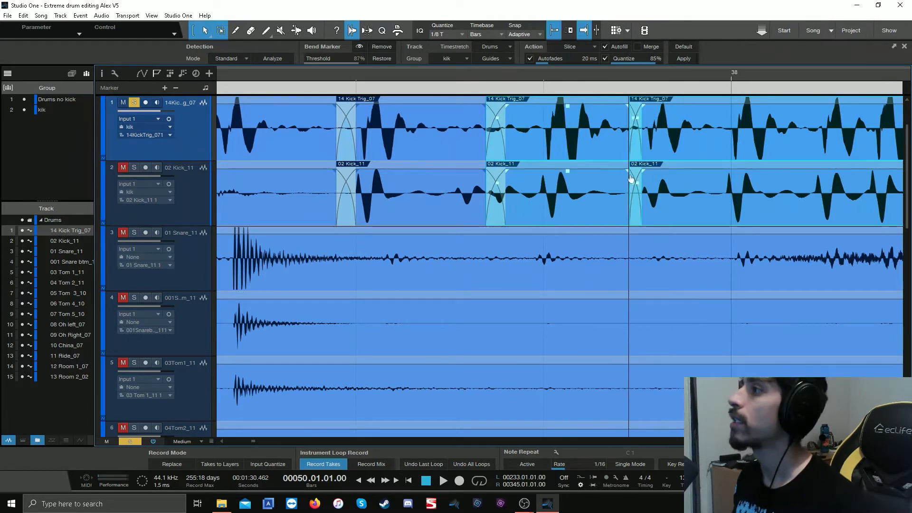
{"action": "scroll", "coordinate": [658, 67], "scroll_direction": "down", "scroll_amount": 4}
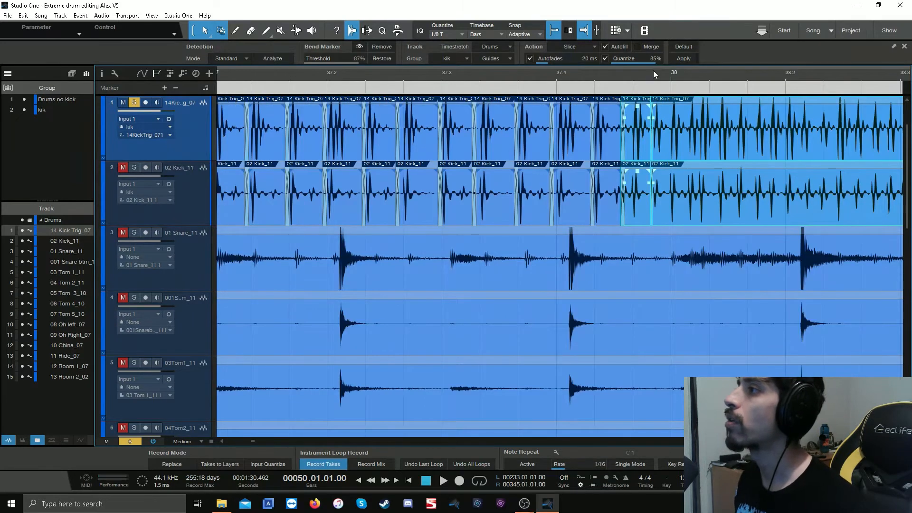
Step: Play back the repaired triplet kick slices from bar 37 into bar 38 to check their timing
{"action": "left_click", "coordinate": [402, 78]}
{"action": "key", "text": "space"}
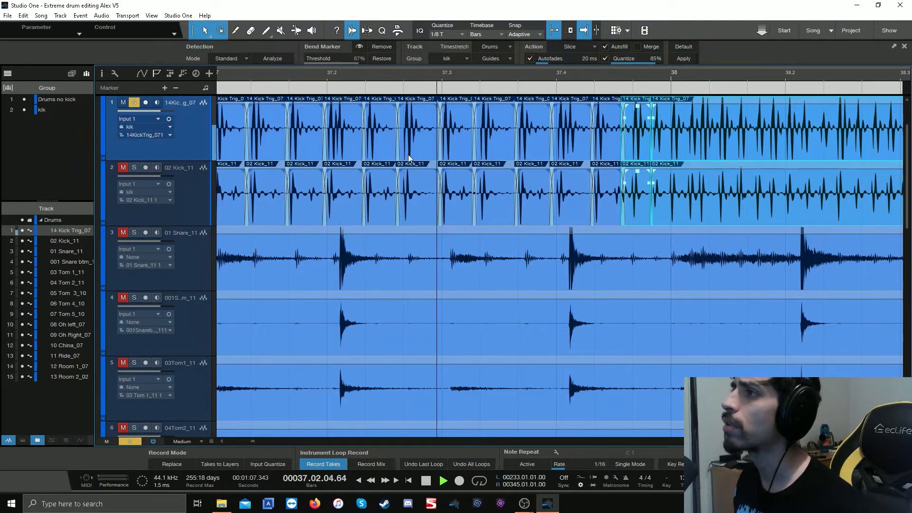
{"action": "key", "text": "space"}
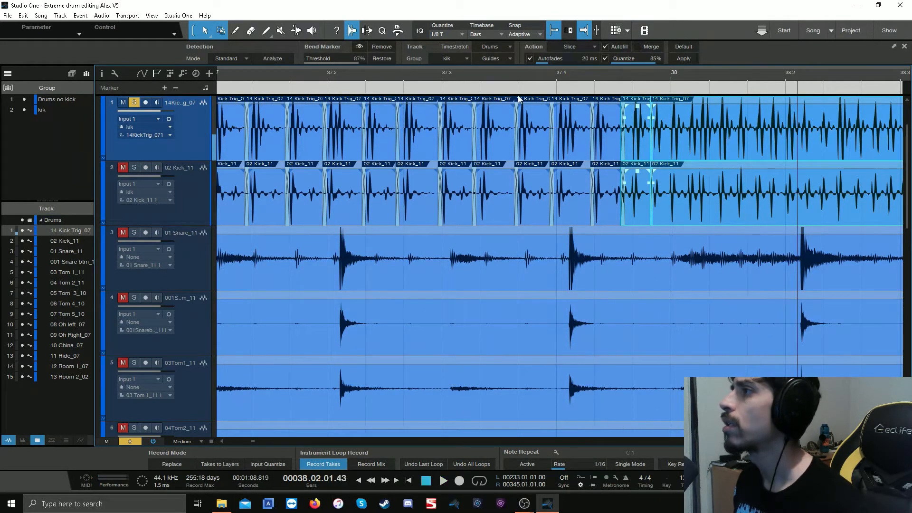
{"action": "key", "text": "space"}
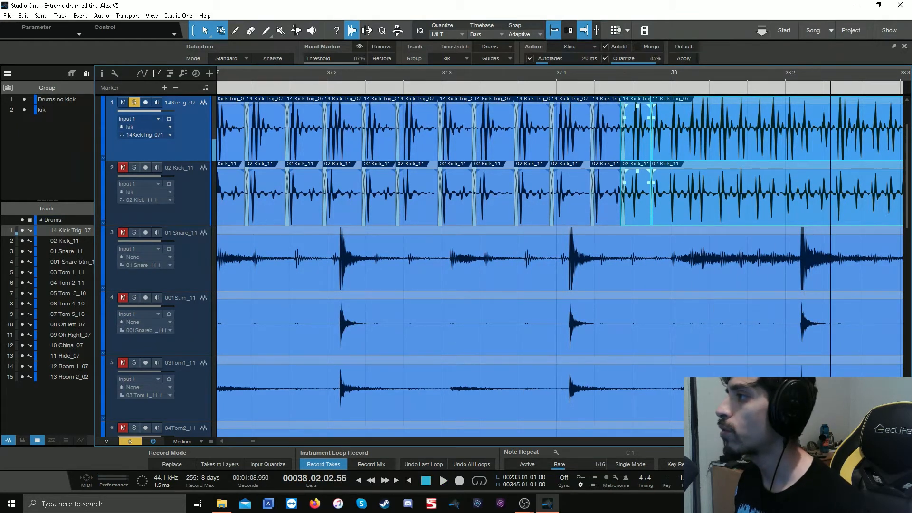
Step: Examine the remaining kick slices up to bar 47 and the available quantize grid values
{"action": "scroll", "coordinate": [559, 266], "scroll_direction": "right", "scroll_amount": 20}
{"action": "scroll", "coordinate": [559, 266], "scroll_direction": "right", "scroll_amount": 11}
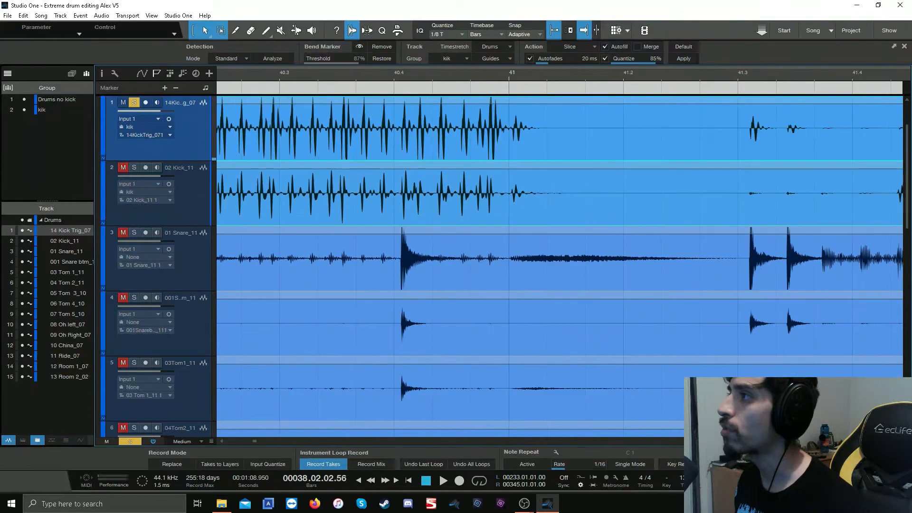
{"action": "scroll", "coordinate": [719, 76], "scroll_direction": "down", "scroll_amount": 3}
{"action": "scroll", "coordinate": [719, 76], "scroll_direction": "down", "scroll_amount": 3}
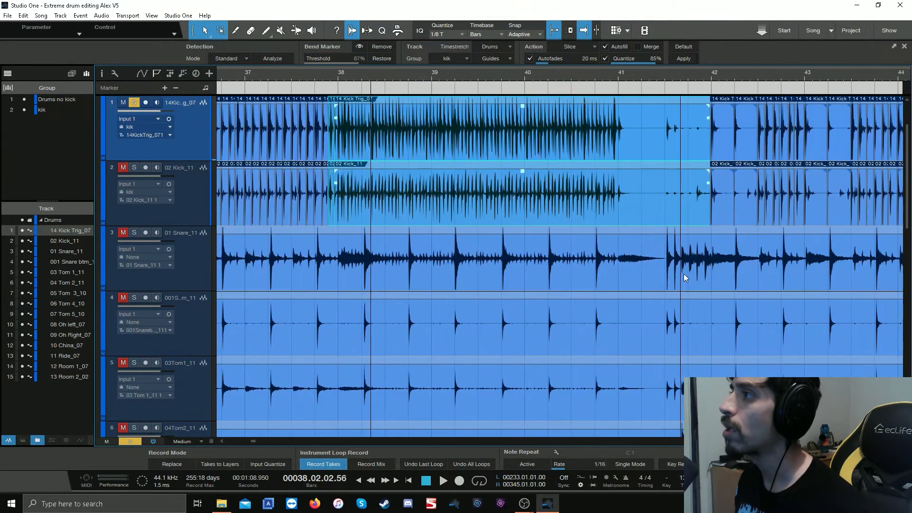
{"action": "scroll", "coordinate": [684, 274], "scroll_direction": "right", "scroll_amount": 8}
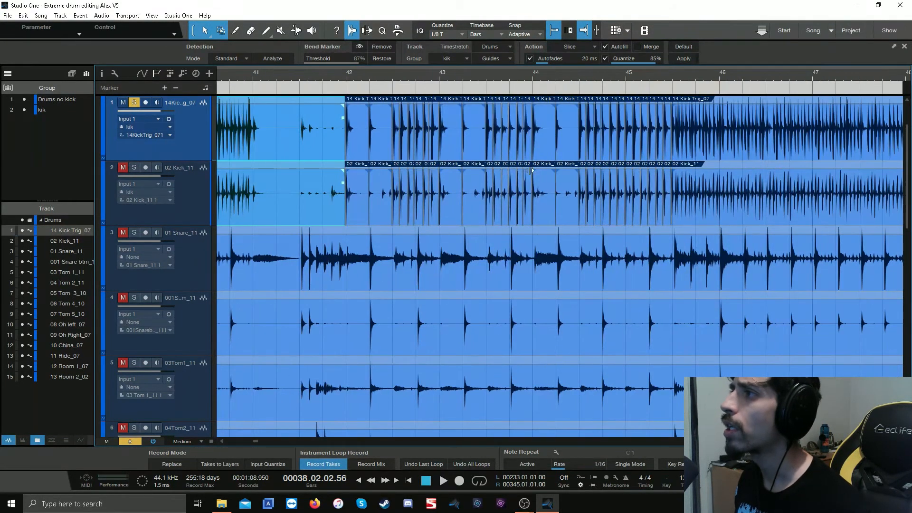
{"action": "scroll", "coordinate": [463, 74], "scroll_direction": "up", "scroll_amount": 5}
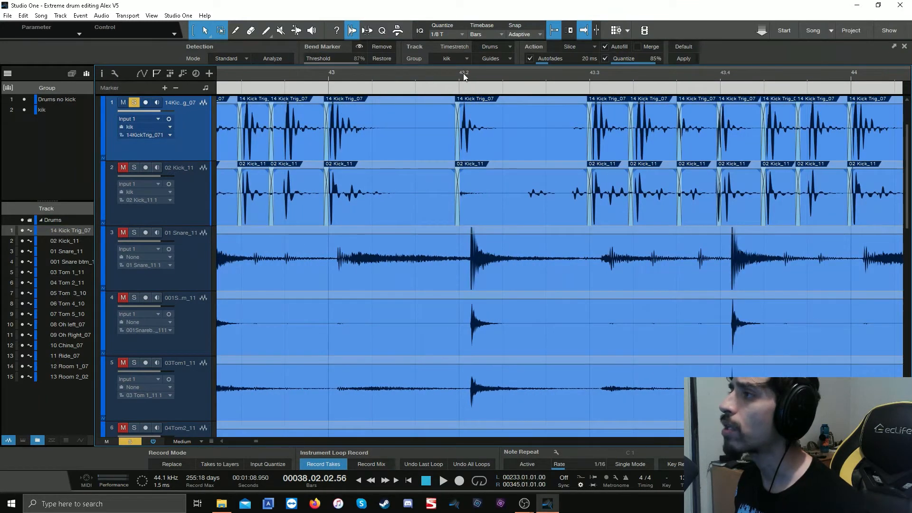
{"action": "scroll", "coordinate": [463, 74], "scroll_direction": "down", "scroll_amount": 5}
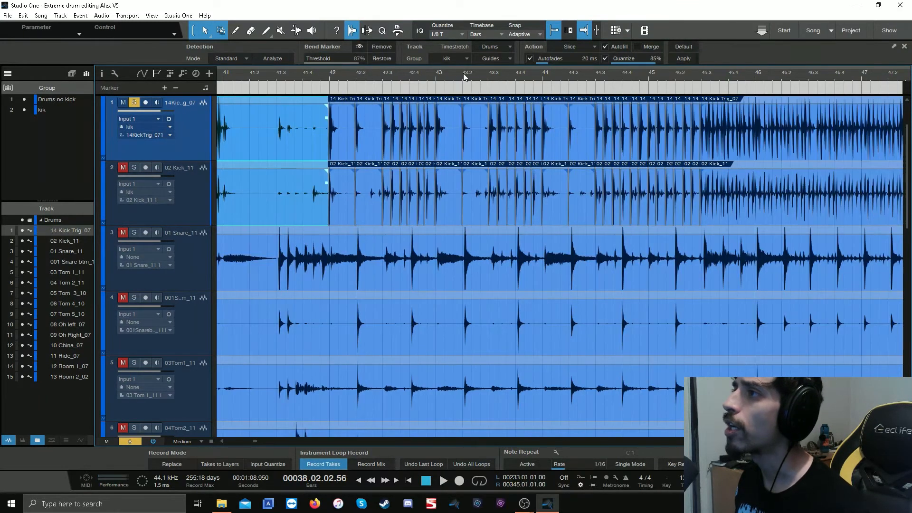
{"action": "left_click", "coordinate": [447, 35]}
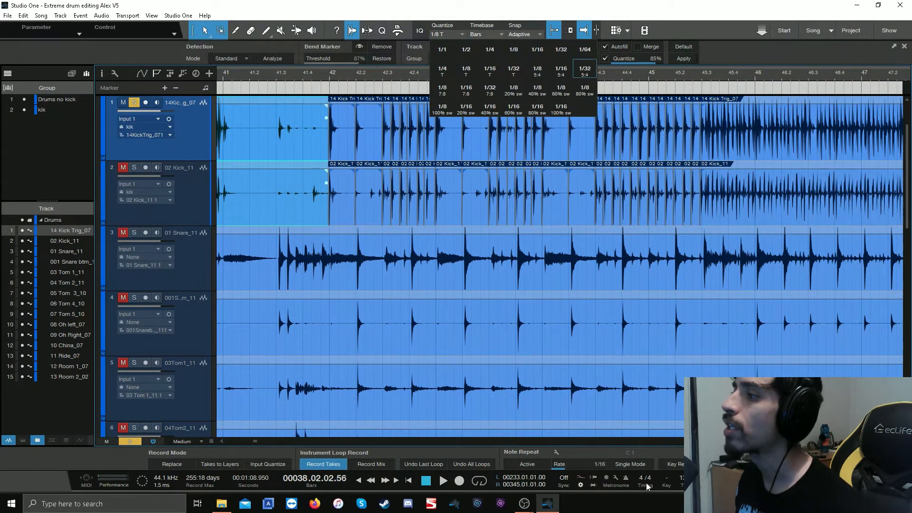
{"action": "left_click", "coordinate": [646, 504]}
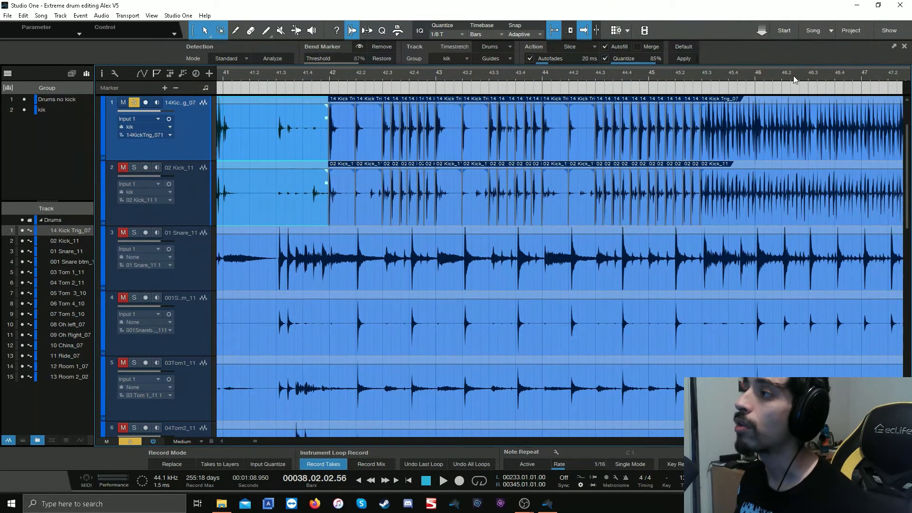
Step: Select the events on both kick tracks, check their join at bar 33, and bounce them into one continuous event per track
{"action": "scroll", "coordinate": [793, 77], "scroll_direction": "down", "scroll_amount": 5}
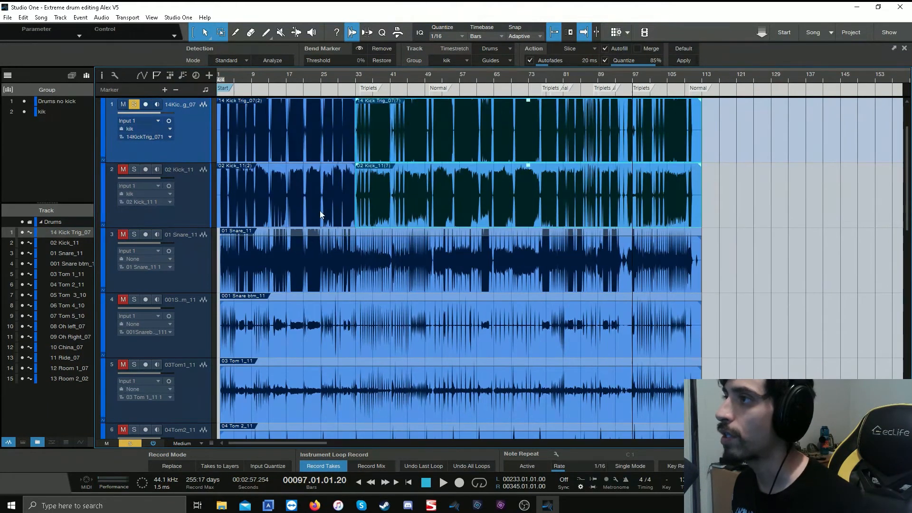
{"action": "left_click", "coordinate": [330, 163]}
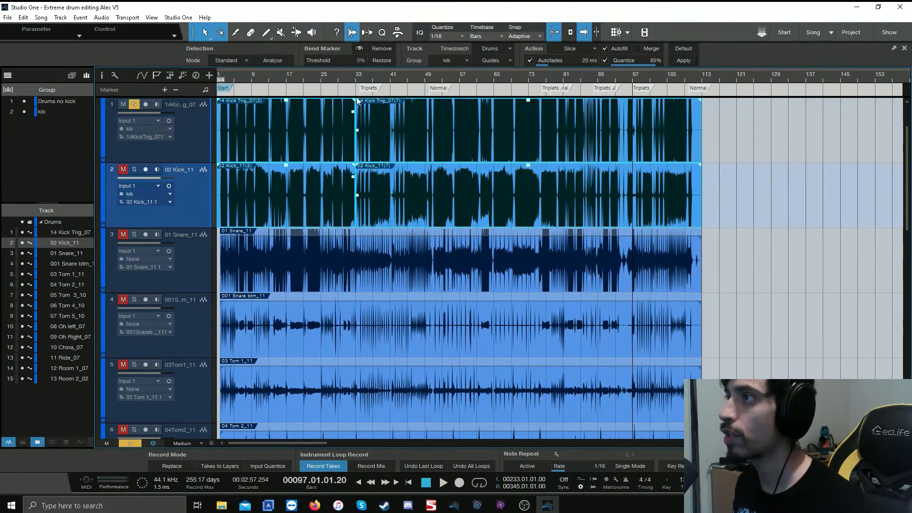
{"action": "scroll", "coordinate": [359, 77], "scroll_direction": "up", "scroll_amount": 6}
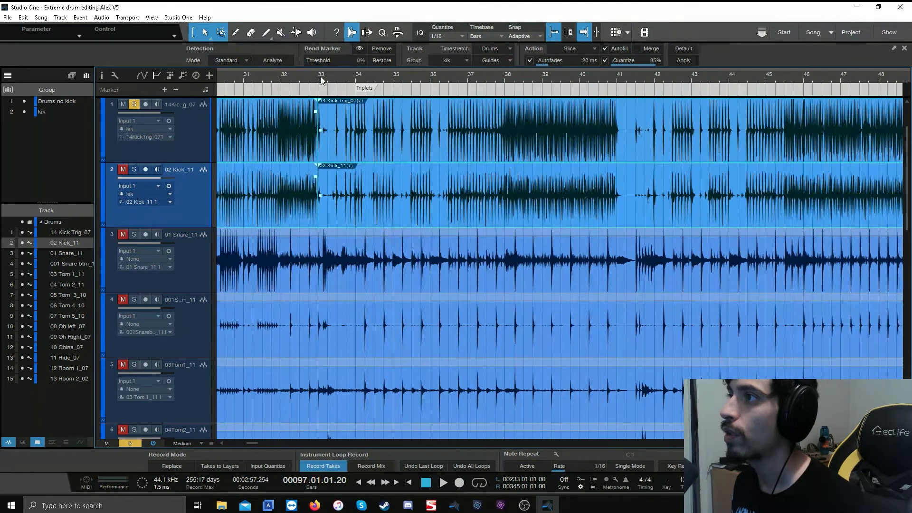
{"action": "scroll", "coordinate": [312, 73], "scroll_direction": "up", "scroll_amount": 3}
{"action": "scroll", "coordinate": [312, 75], "scroll_direction": "up", "scroll_amount": 4}
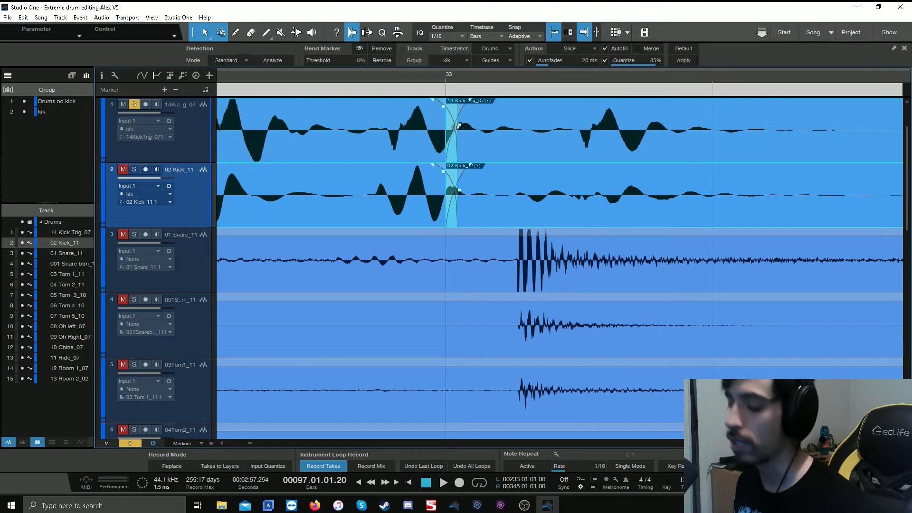
{"action": "key", "text": "ctrl+z"}
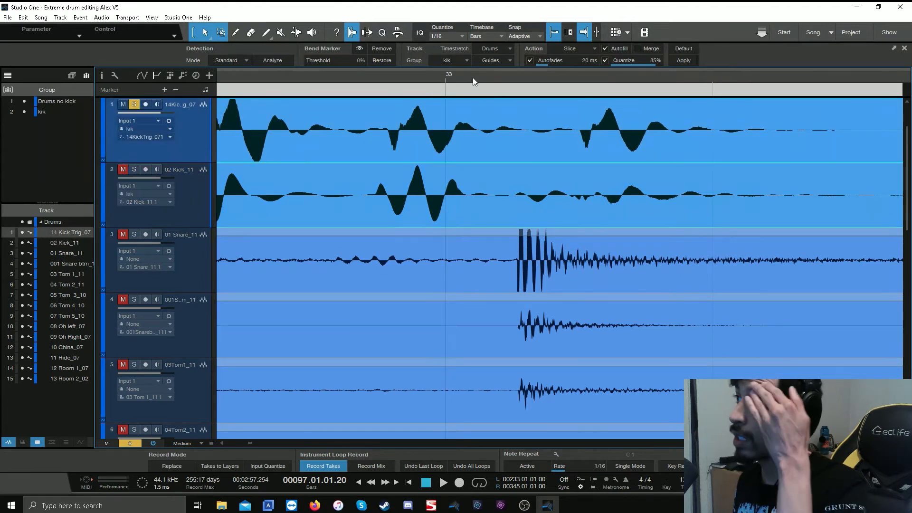
{"action": "scroll", "coordinate": [472, 78], "scroll_direction": "down", "scroll_amount": 10}
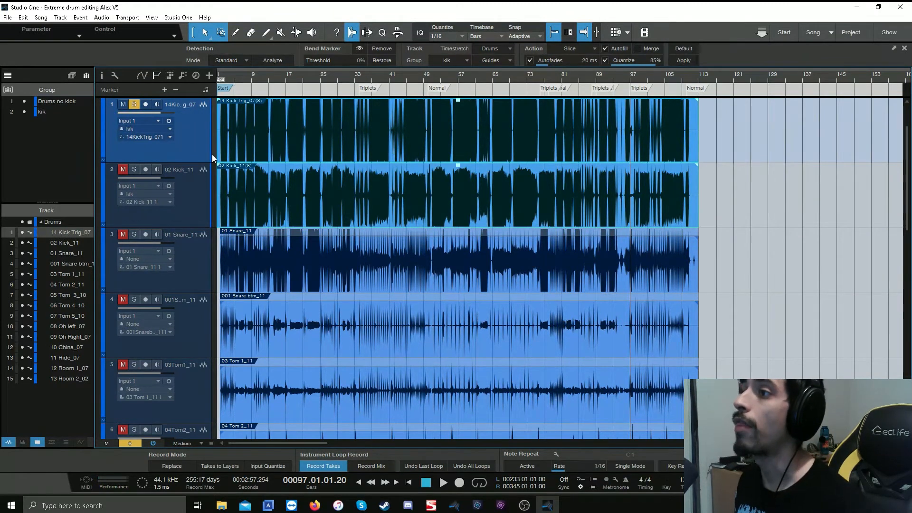
Step: Turn off solo on the kick trigger track and mute both kick tracks
{"action": "left_click", "coordinate": [134, 104]}
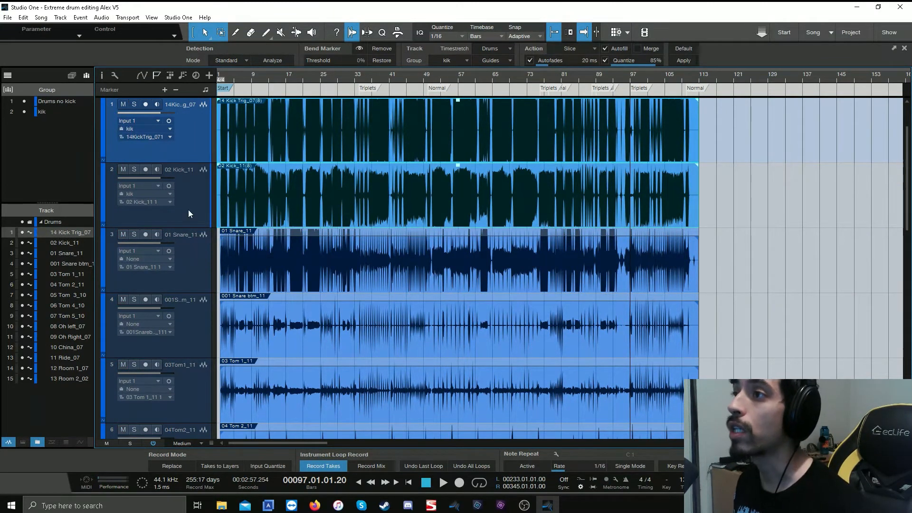
{"action": "left_click", "coordinate": [183, 199]}
{"action": "left_click", "coordinate": [123, 170]}
Step: Select all tracks from 01 Snare_11 through 13 Room 2_02 and assign them to the Drums no kick group
{"action": "left_click", "coordinate": [169, 257]}
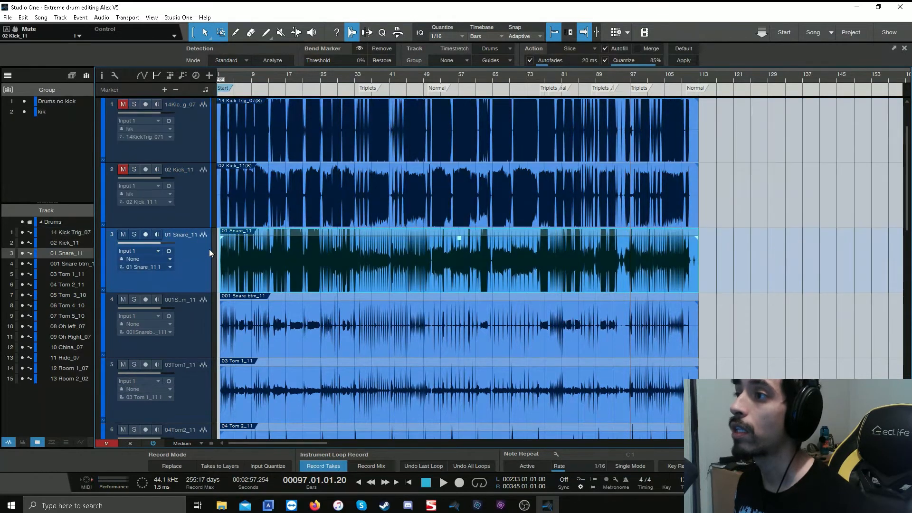
{"action": "scroll", "coordinate": [209, 249], "scroll_direction": "down", "scroll_amount": 2}
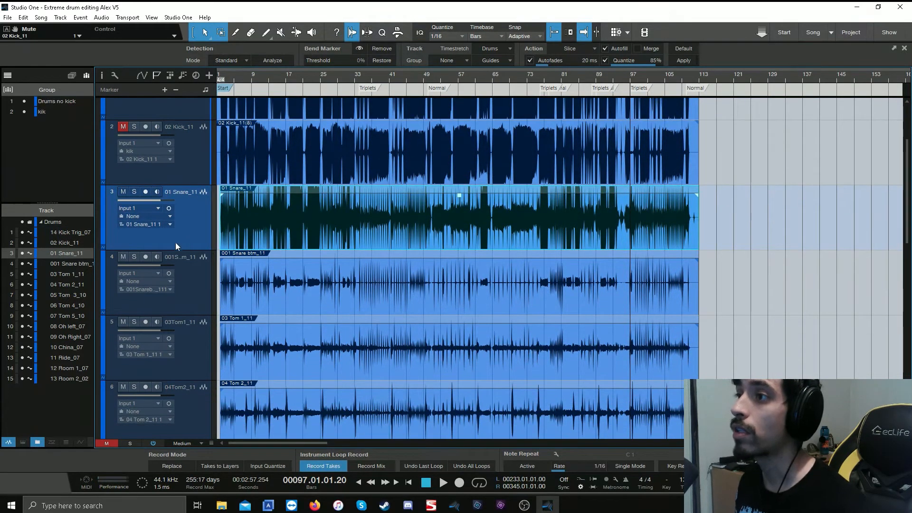
{"action": "scroll", "coordinate": [175, 242], "scroll_direction": "down", "scroll_amount": 8}
{"action": "scroll", "coordinate": [209, 337], "scroll_direction": "down", "scroll_amount": 13}
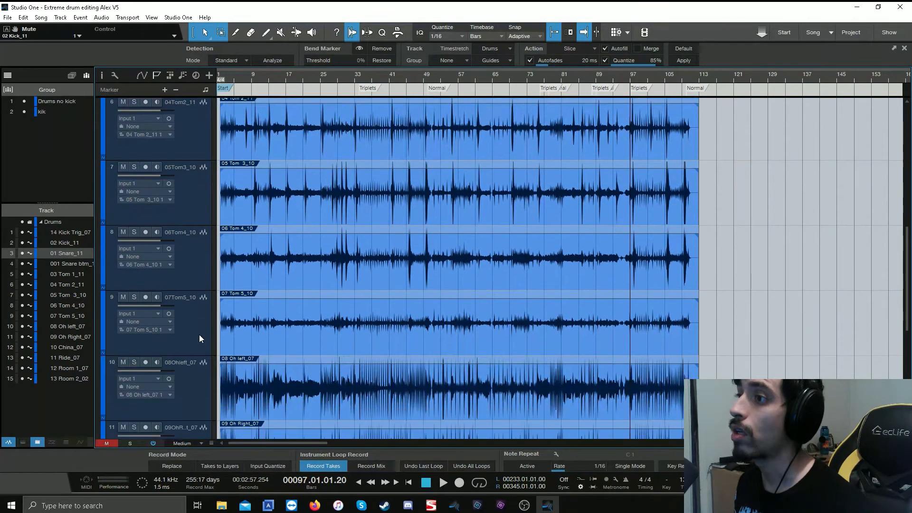
{"action": "scroll", "coordinate": [198, 340], "scroll_direction": "down", "scroll_amount": 2}
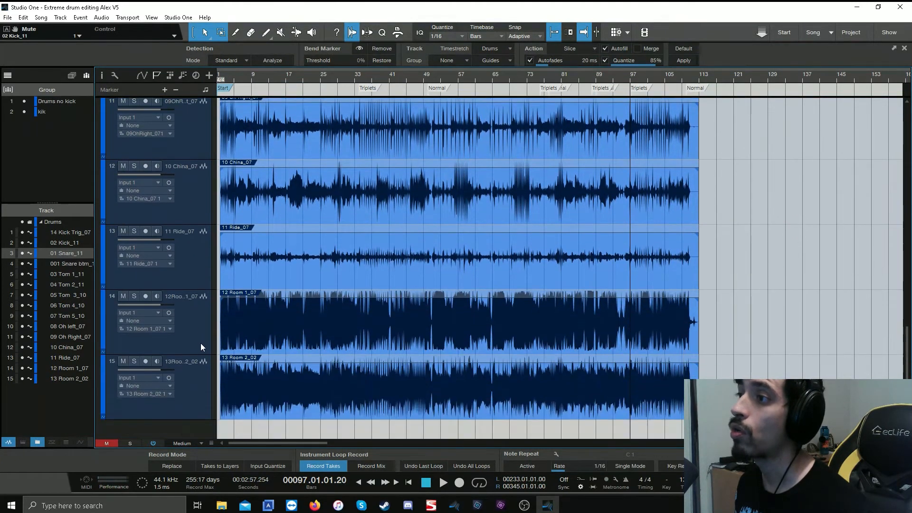
{"action": "left_click", "coordinate": [189, 393], "text": "shift"}
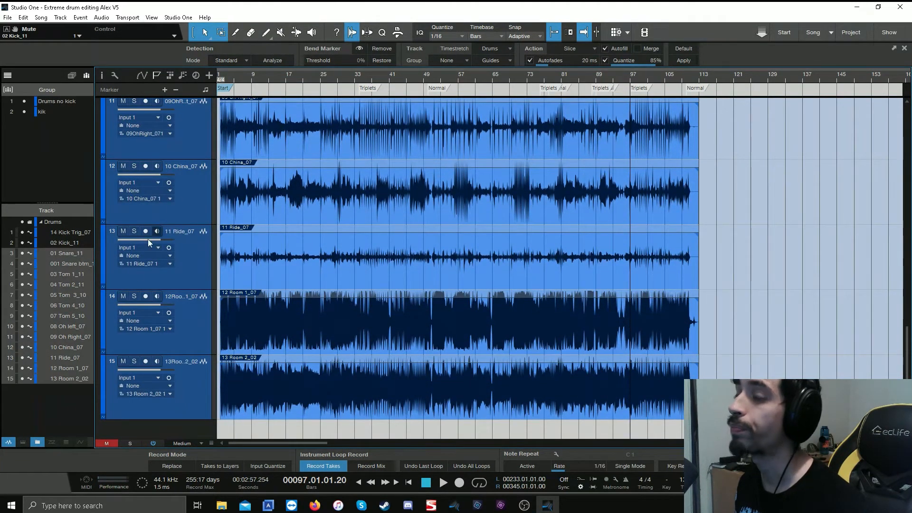
{"action": "left_click", "coordinate": [137, 386]}
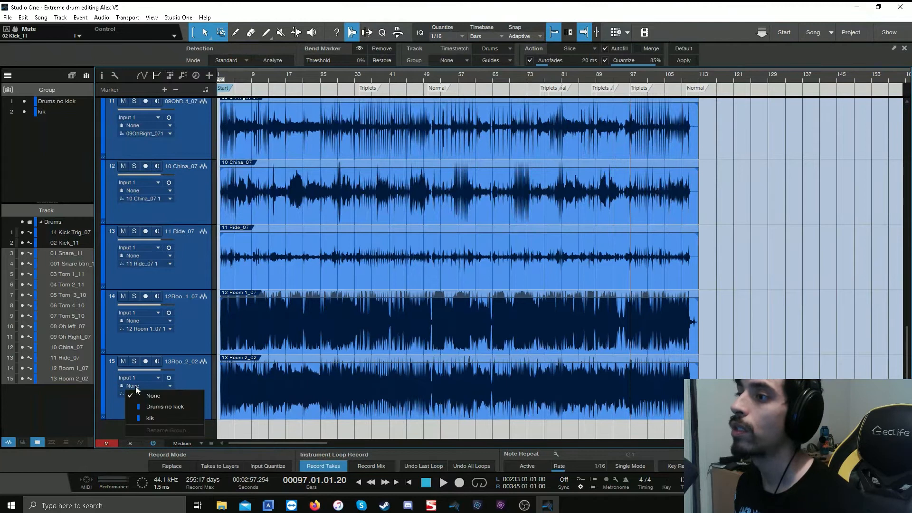
{"action": "left_click", "coordinate": [161, 407]}
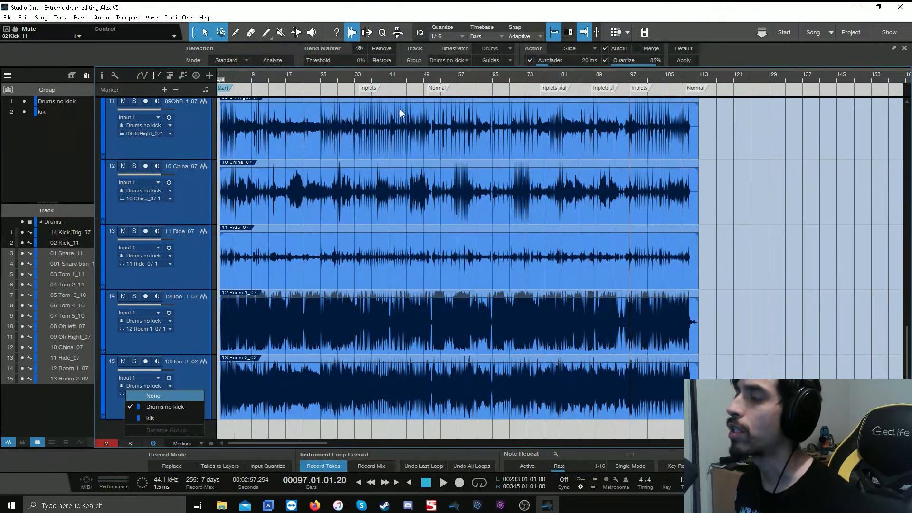
{"action": "left_click", "coordinate": [644, 233]}
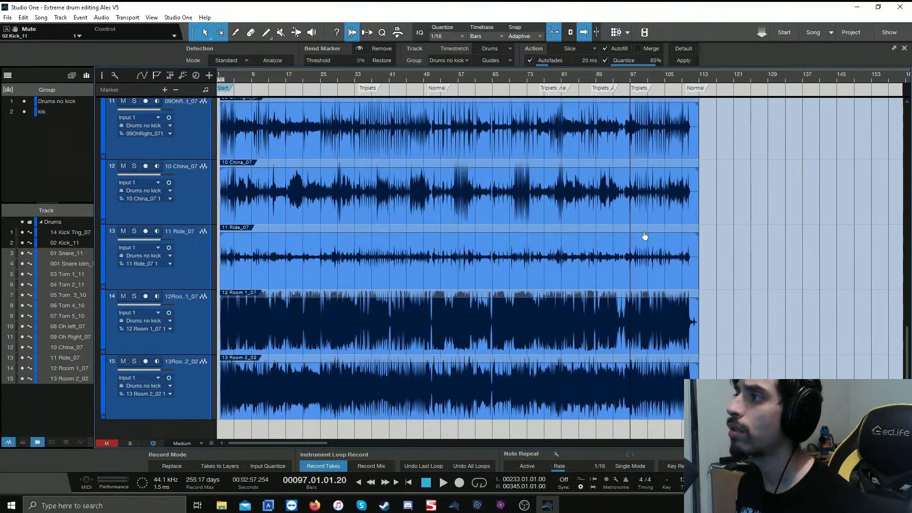
Step: Select the Drums no kick group's events and split them all at bars 34, 50, 76 and 88
{"action": "scroll", "coordinate": [434, 195], "scroll_direction": "up", "scroll_amount": 9}
{"action": "scroll", "coordinate": [434, 196], "scroll_direction": "up", "scroll_amount": 4}
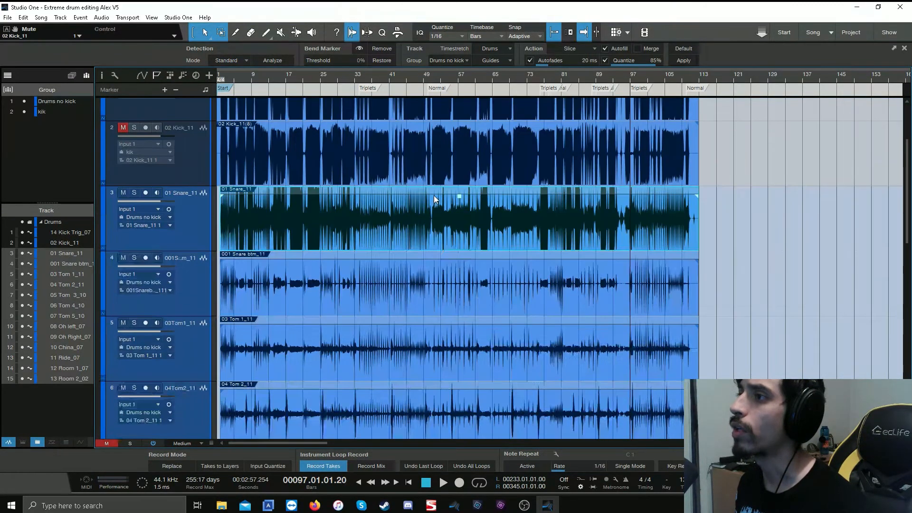
{"action": "scroll", "coordinate": [345, 73], "scroll_direction": "up", "scroll_amount": 2}
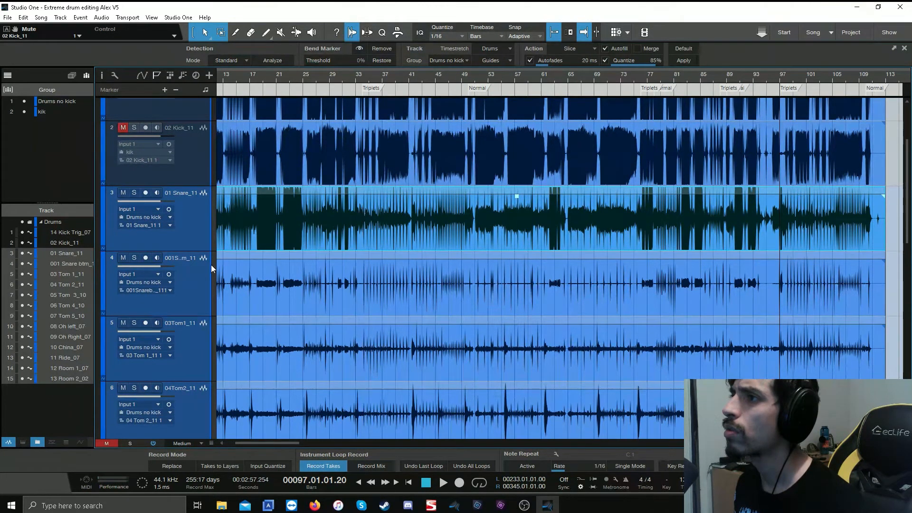
{"action": "left_click", "coordinate": [335, 305]}
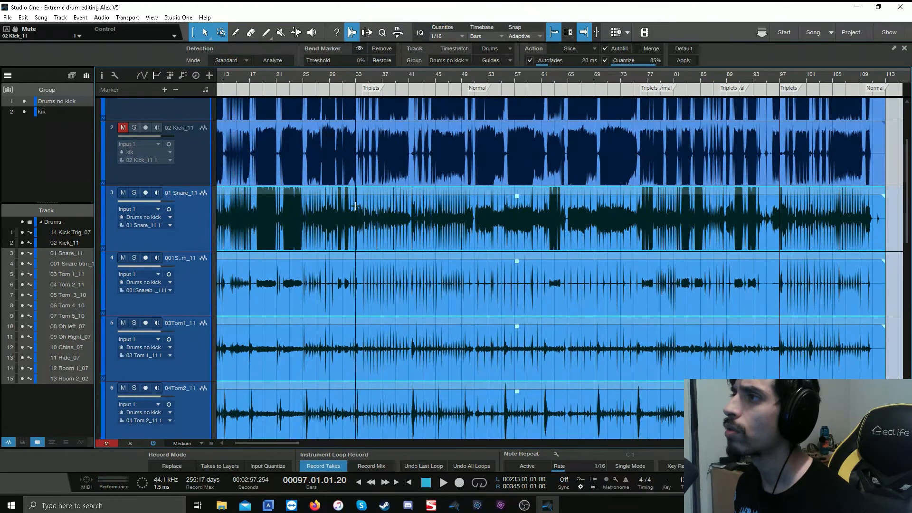
{"action": "key", "text": "F2"}
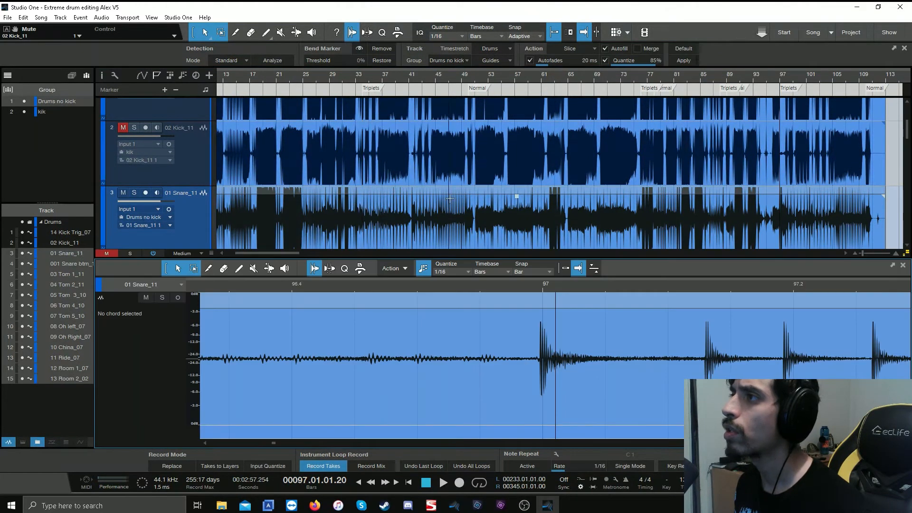
{"action": "left_click", "coordinate": [903, 265]}
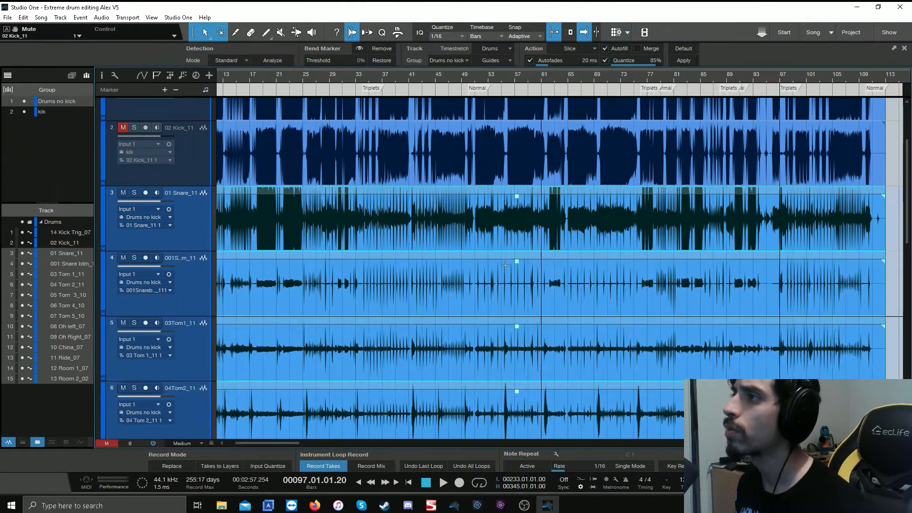
{"action": "left_click", "coordinate": [364, 267], "text": "alt"}
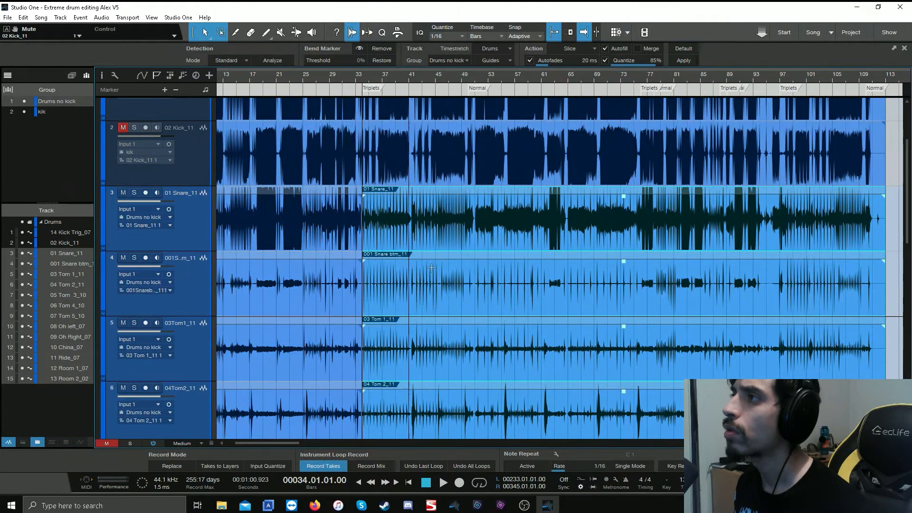
{"action": "left_click", "coordinate": [468, 272], "text": "alt"}
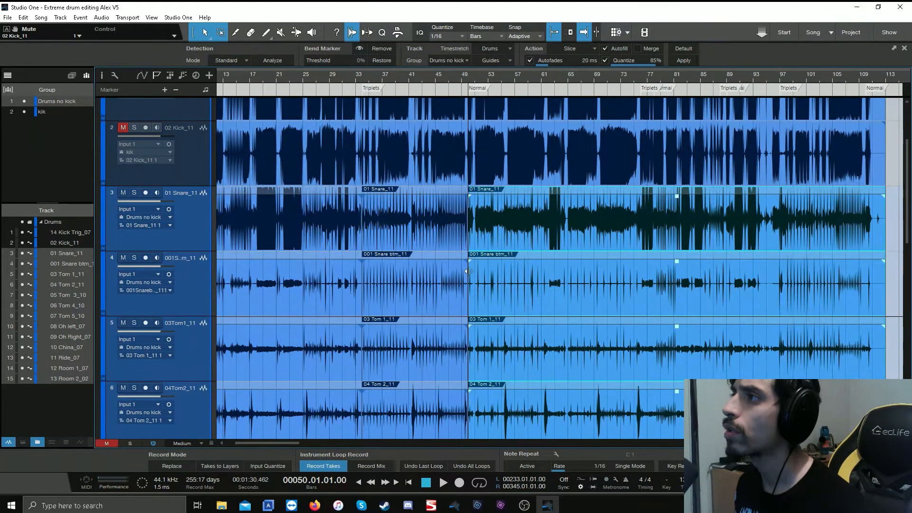
{"action": "left_click", "coordinate": [640, 278], "text": "alt"}
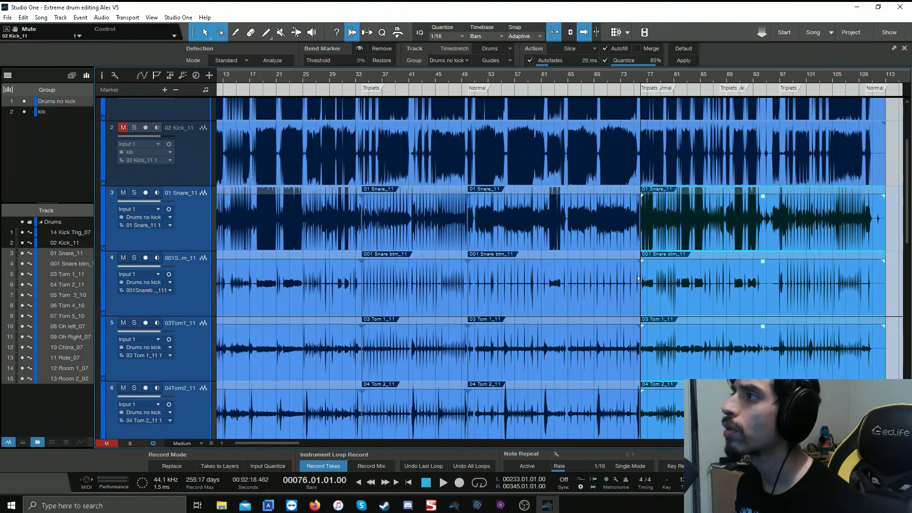
{"action": "left_click", "coordinate": [720, 280], "text": "alt"}
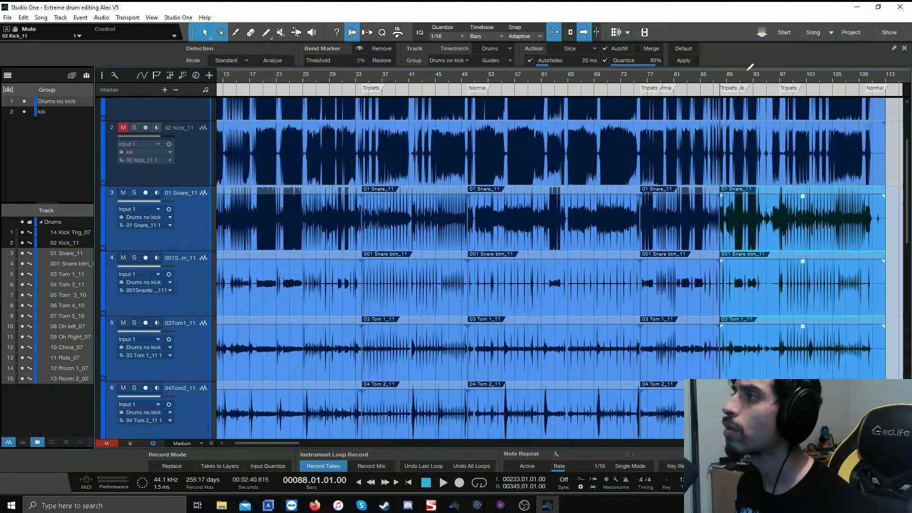
Step: Split the Drums no kick group's events at bars 89, 97 and 110, following the remaining section markers
{"action": "scroll", "coordinate": [744, 70], "scroll_direction": "up", "scroll_amount": 4}
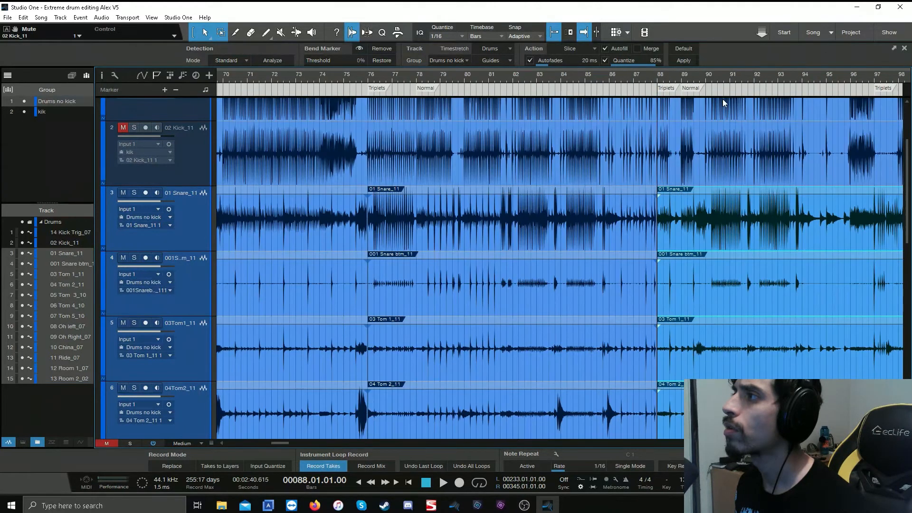
{"action": "left_click", "coordinate": [683, 278]}
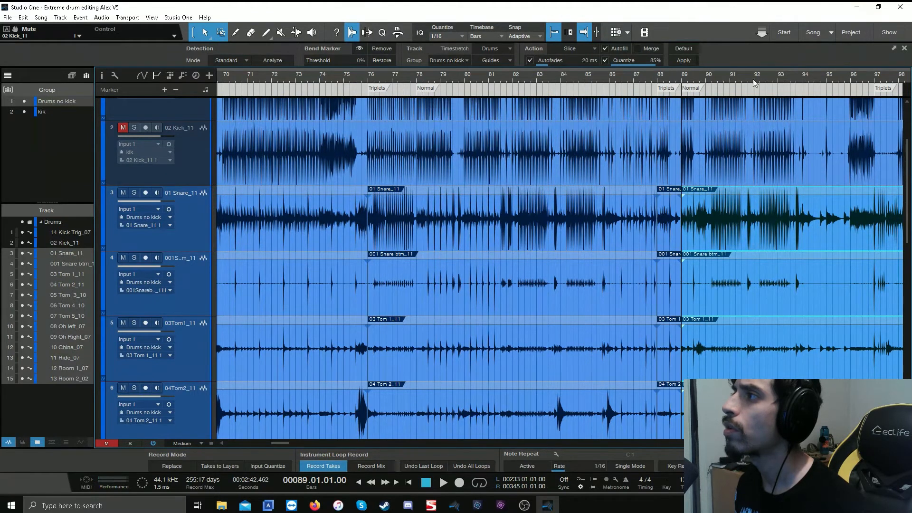
{"action": "scroll", "coordinate": [744, 68], "scroll_direction": "down", "scroll_amount": 4}
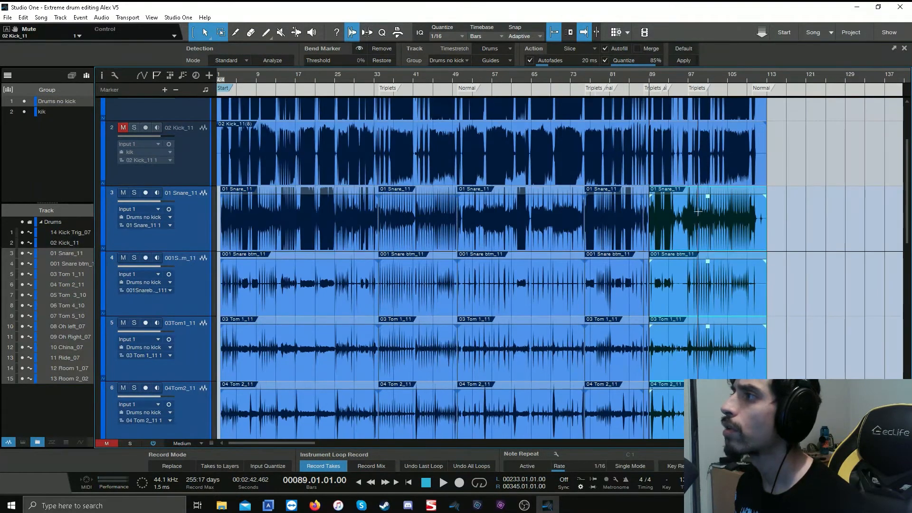
{"action": "left_click", "coordinate": [690, 273]}
{"action": "key", "text": "alt+x"}
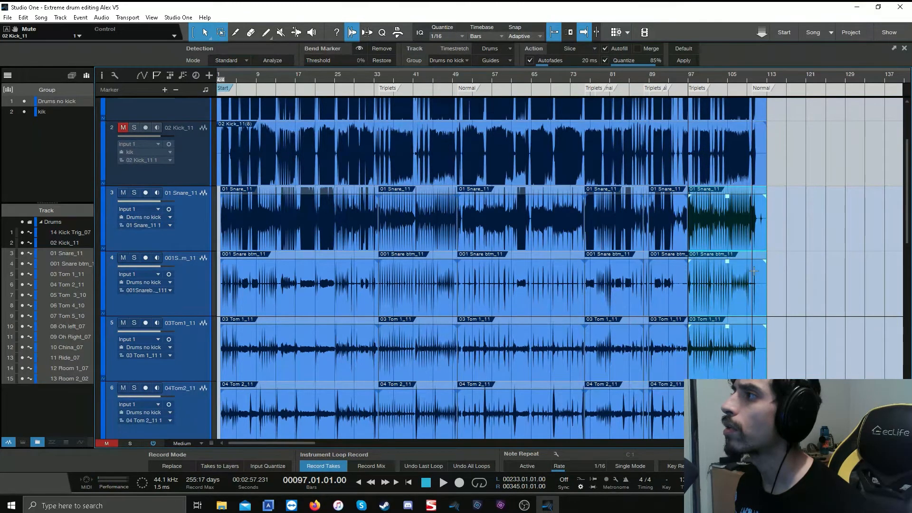
{"action": "left_click", "coordinate": [753, 271]}
{"action": "key", "text": "alt+x"}
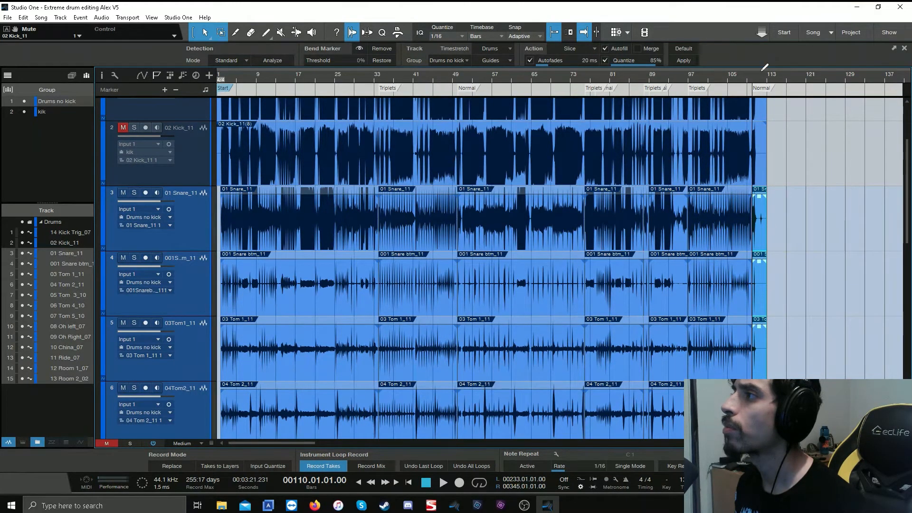
Step: Select the first section of the grouped non-kick drums, from the start up to bar 34
{"action": "left_click", "coordinate": [252, 244]}
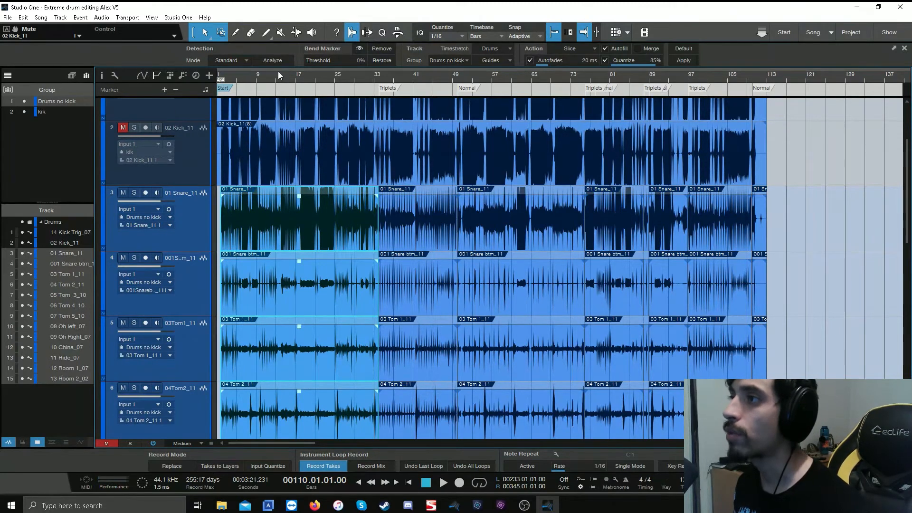
{"action": "scroll", "coordinate": [246, 75], "scroll_direction": "up", "scroll_amount": 10}
{"action": "scroll", "coordinate": [246, 75], "scroll_direction": "down", "scroll_amount": 10}
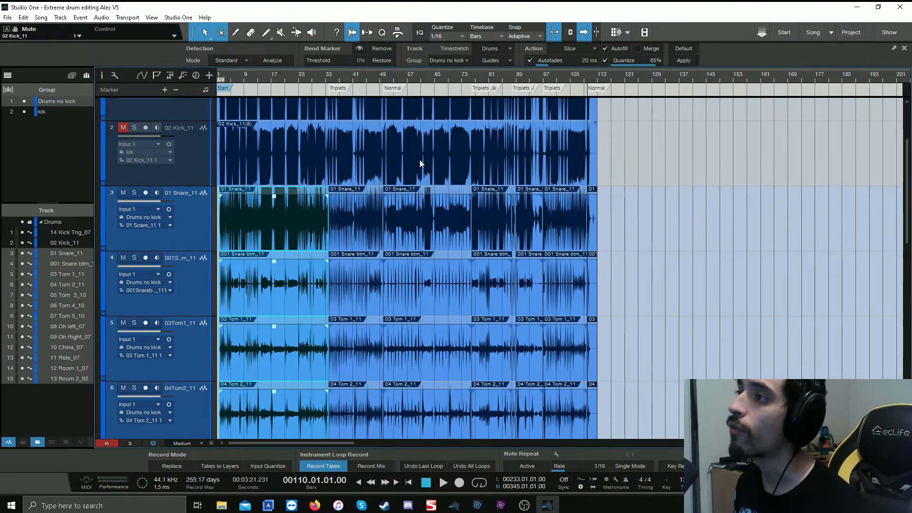
{"action": "scroll", "coordinate": [229, 73], "scroll_direction": "up", "scroll_amount": 5}
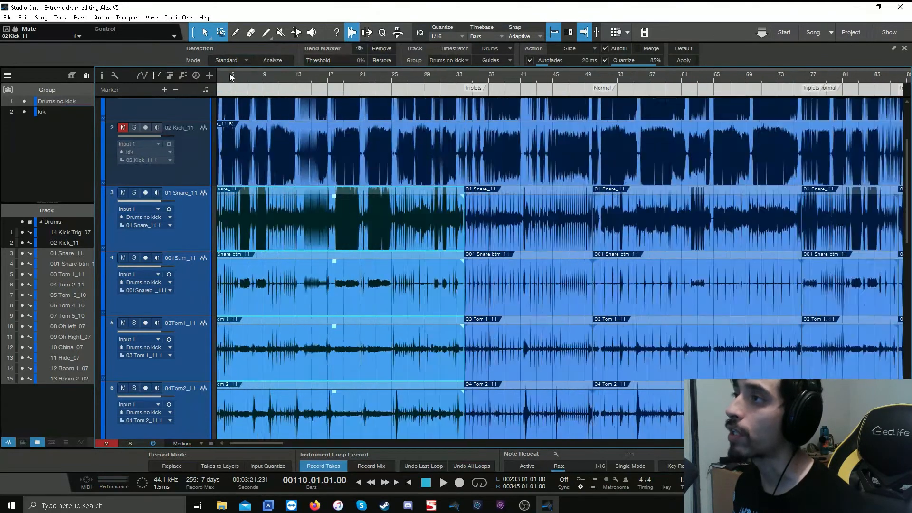
{"action": "scroll", "coordinate": [229, 73], "scroll_direction": "down", "scroll_amount": 6}
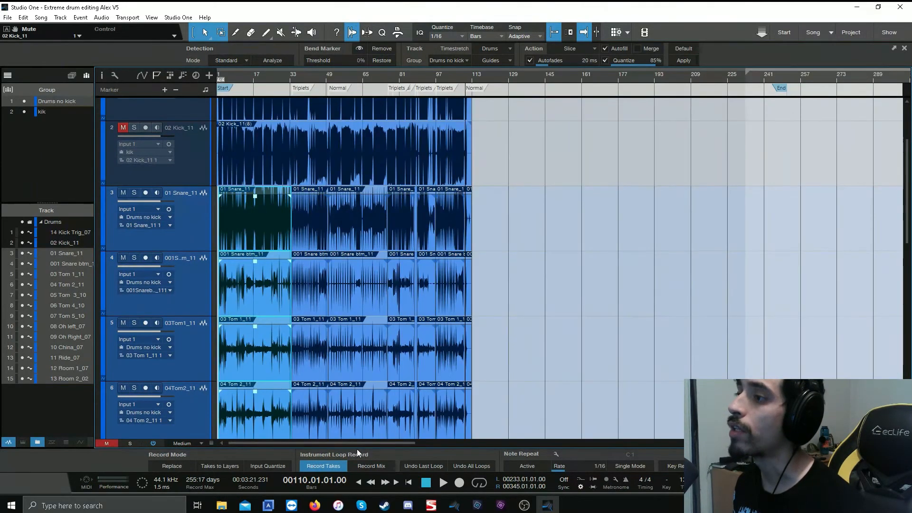
Step: Review the guide tracks offered for the Drums no kick group, from 01 Snare_11 through 13 Room 2_02
{"action": "left_click", "coordinate": [460, 61]}
{"action": "left_click", "coordinate": [507, 59]}
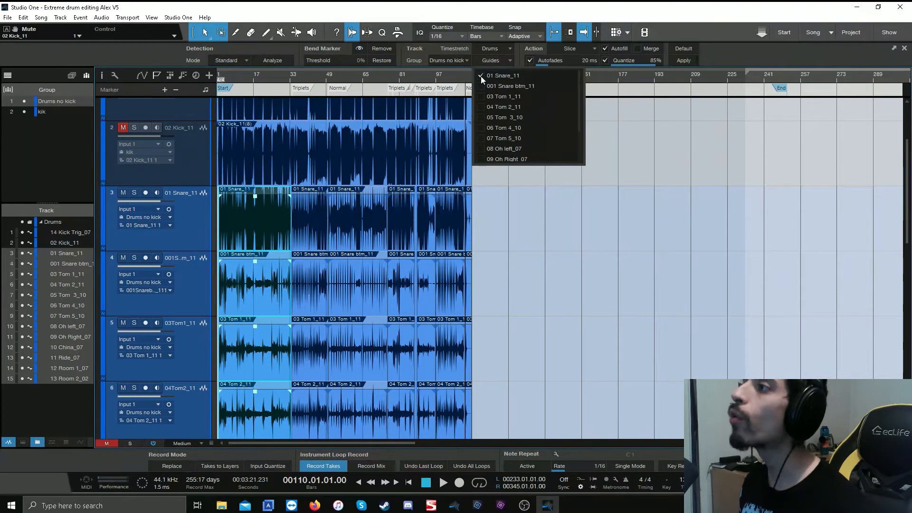
{"action": "scroll", "coordinate": [484, 106], "scroll_direction": "down", "scroll_amount": 2}
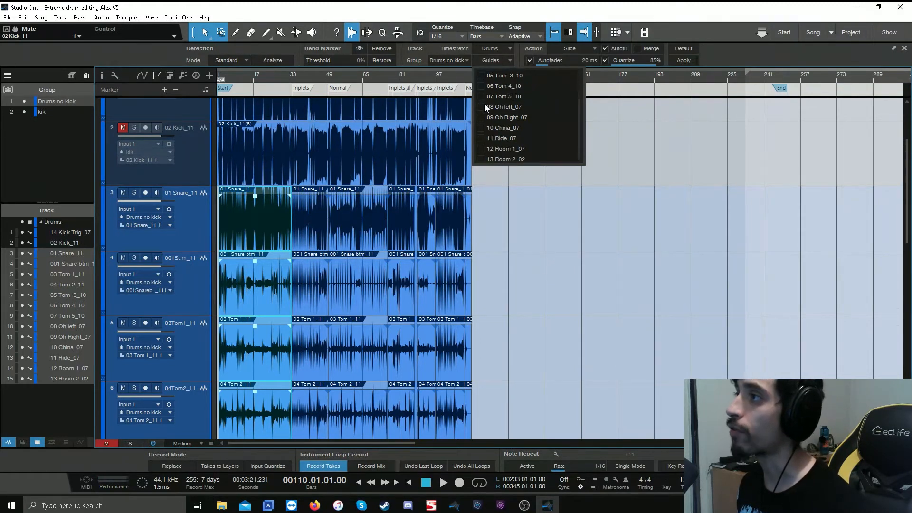
{"action": "scroll", "coordinate": [486, 107], "scroll_direction": "down", "scroll_amount": 1}
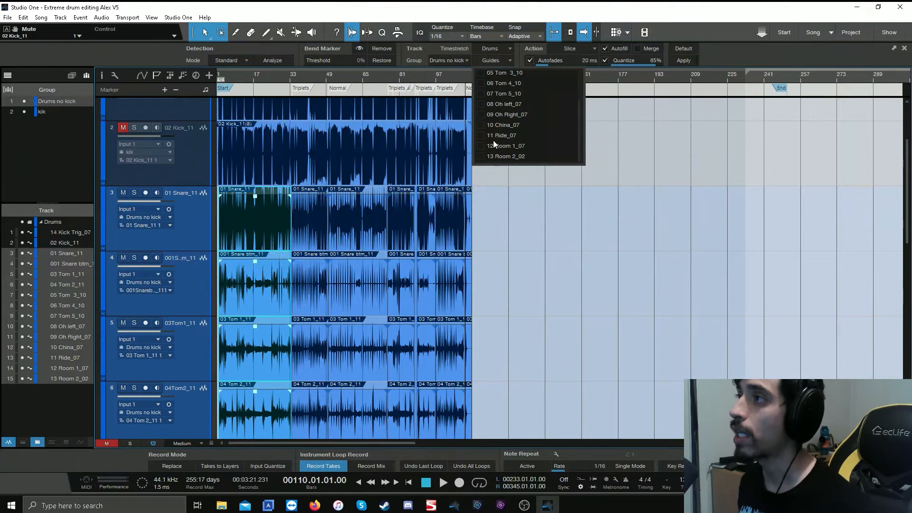
{"action": "scroll", "coordinate": [504, 138], "scroll_direction": "up", "scroll_amount": 2}
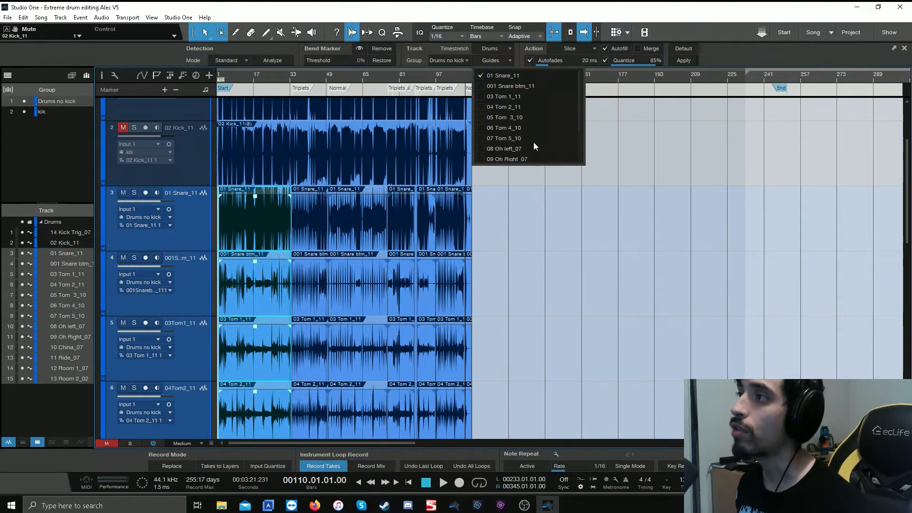
{"action": "left_click", "coordinate": [735, 53]}
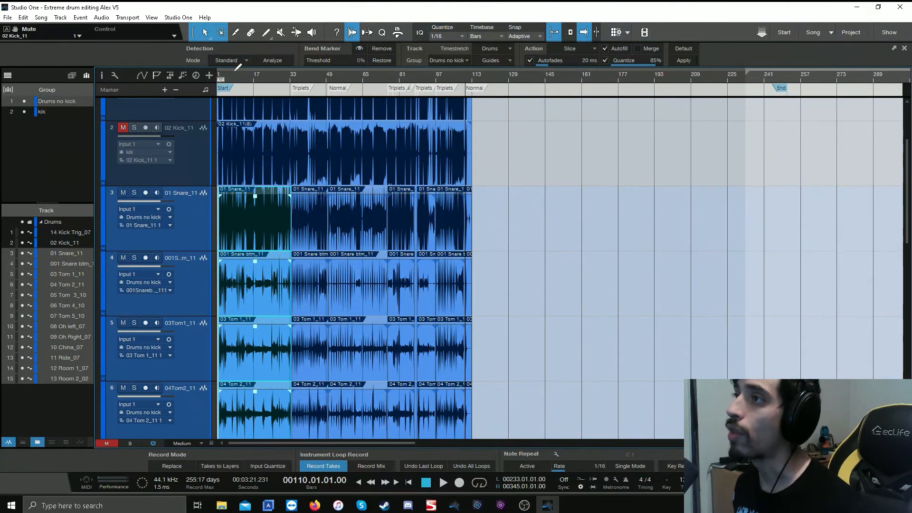
Step: Inspect the snare hits around bars 8 to 12, show the bend markers, and look over all split non-kick sections
{"action": "scroll", "coordinate": [232, 72], "scroll_direction": "up", "scroll_amount": 18}
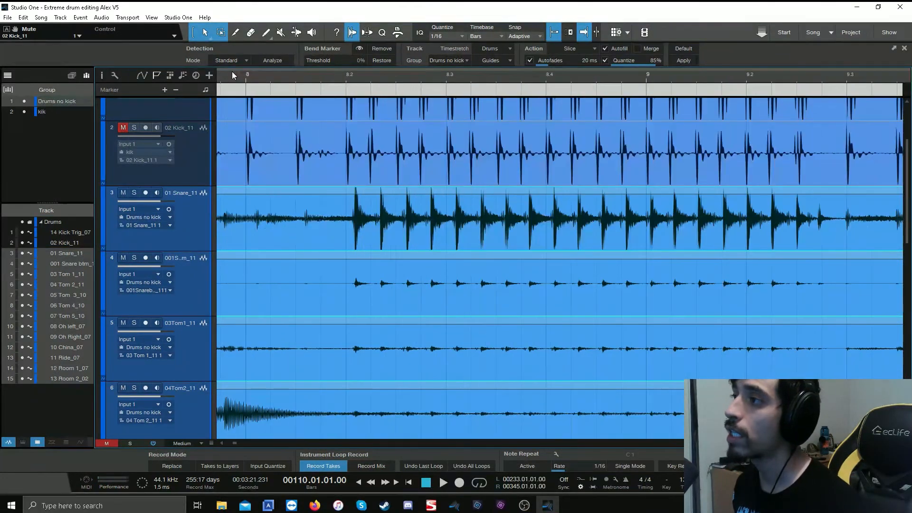
{"action": "scroll", "coordinate": [232, 74], "scroll_direction": "down", "scroll_amount": 3}
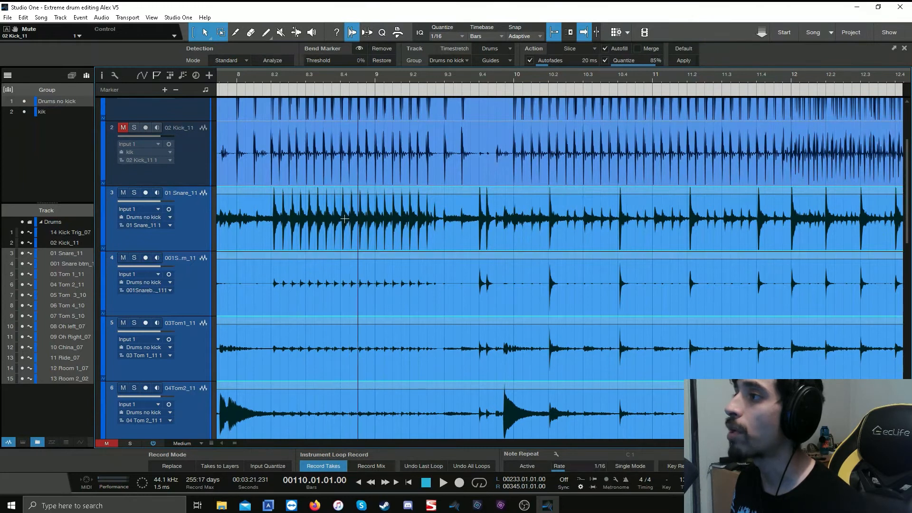
{"action": "scroll", "coordinate": [356, 73], "scroll_direction": "down", "scroll_amount": 8}
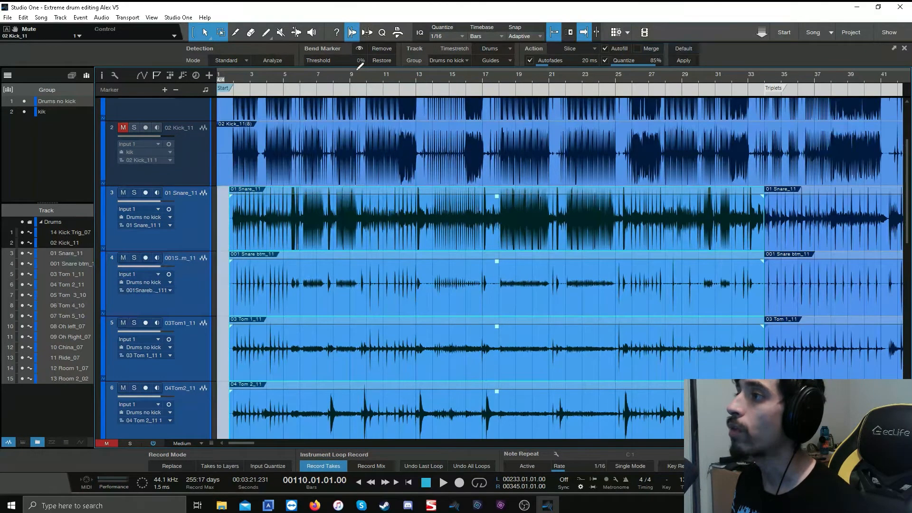
{"action": "left_click", "coordinate": [360, 49]}
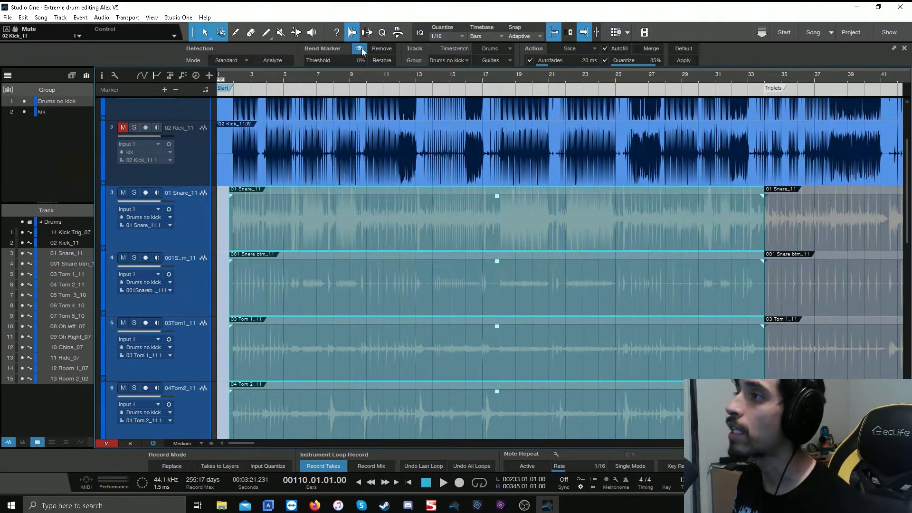
{"action": "scroll", "coordinate": [751, 75], "scroll_direction": "down", "scroll_amount": 1}
{"action": "left_click", "coordinate": [752, 75]}
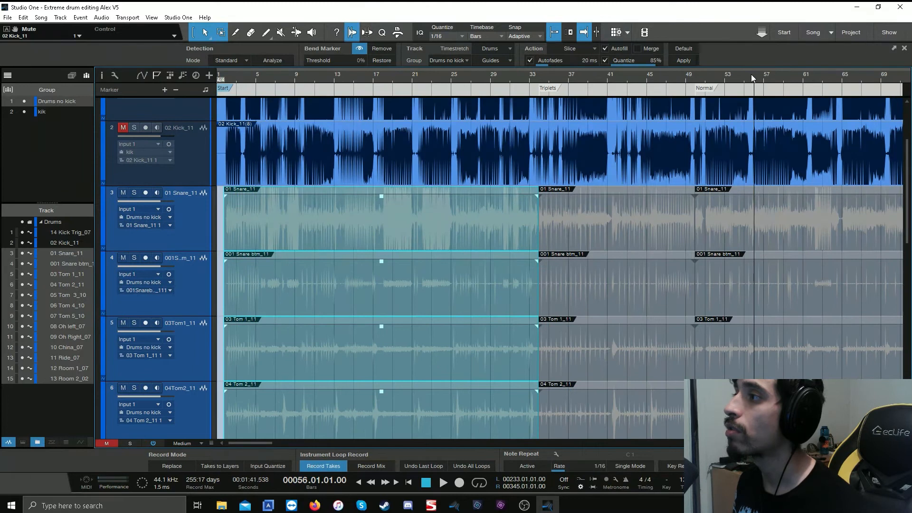
{"action": "scroll", "coordinate": [751, 75], "scroll_direction": "down", "scroll_amount": 4}
{"action": "scroll", "coordinate": [257, 79], "scroll_direction": "up", "scroll_amount": 4}
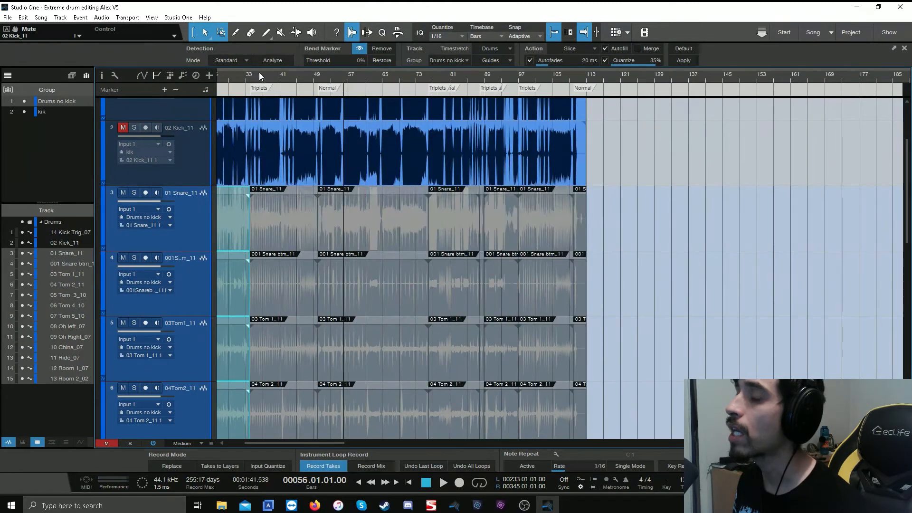
{"action": "scroll", "coordinate": [674, 331], "scroll_direction": "down", "scroll_amount": 4}
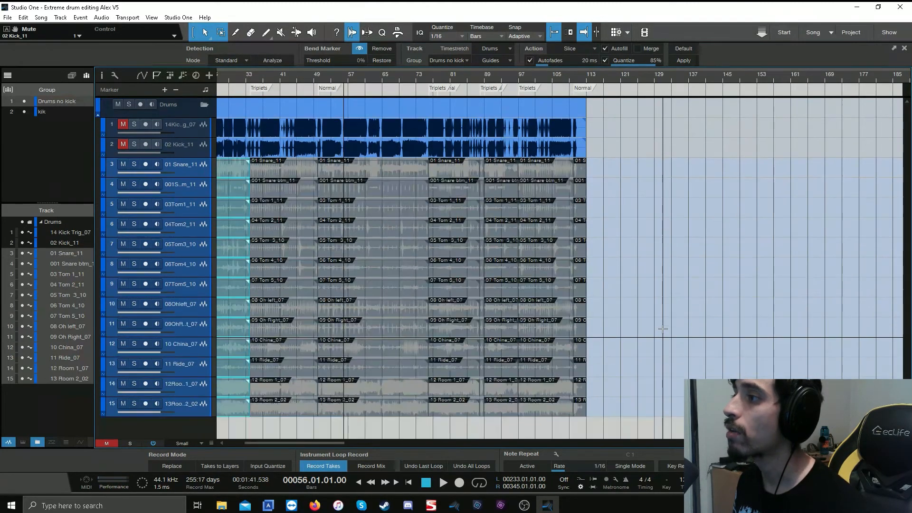
{"action": "left_click_drag", "start_coordinate": [604, 406], "coordinate": [723, 378]}
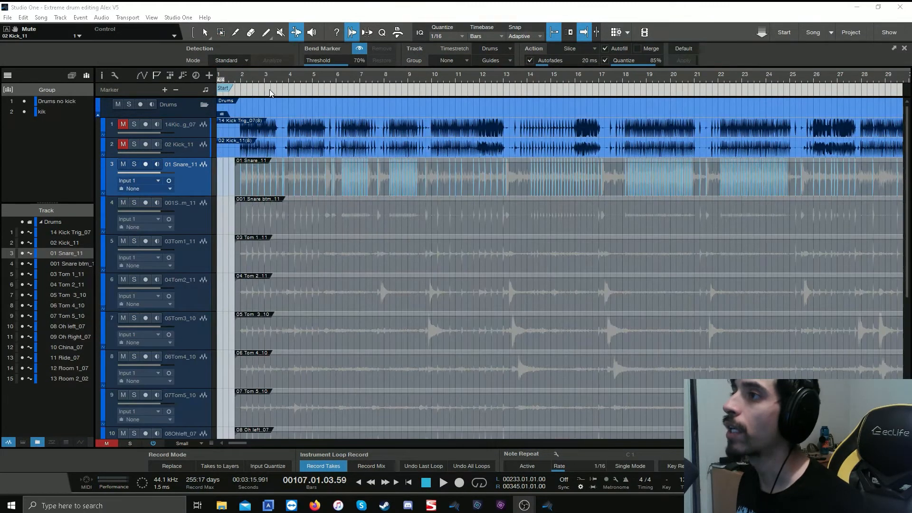
Step: Inspect the snare track's bend markers around bars 5 and 6, playing the passage from beat 5.3
{"action": "scroll", "coordinate": [279, 74], "scroll_direction": "up", "scroll_amount": 2}
{"action": "scroll", "coordinate": [286, 76], "scroll_direction": "down", "scroll_amount": 4}
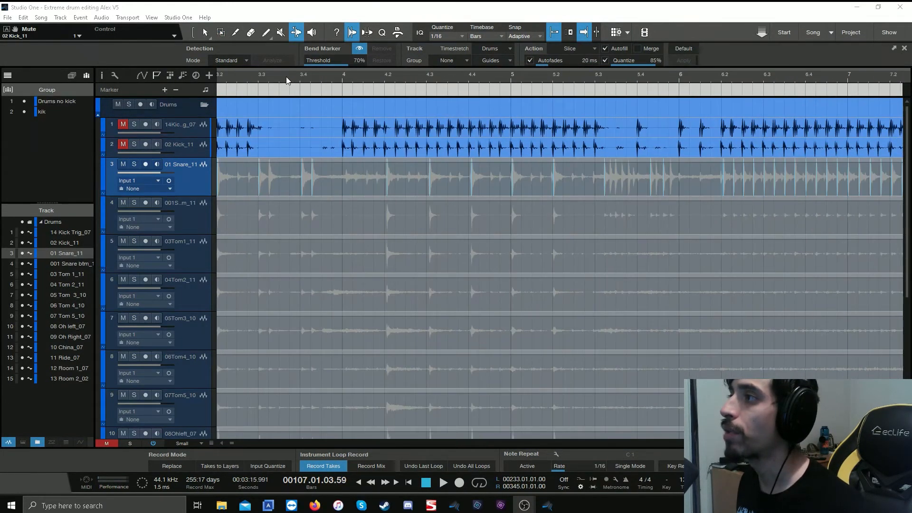
{"action": "scroll", "coordinate": [506, 74], "scroll_direction": "up", "scroll_amount": 8}
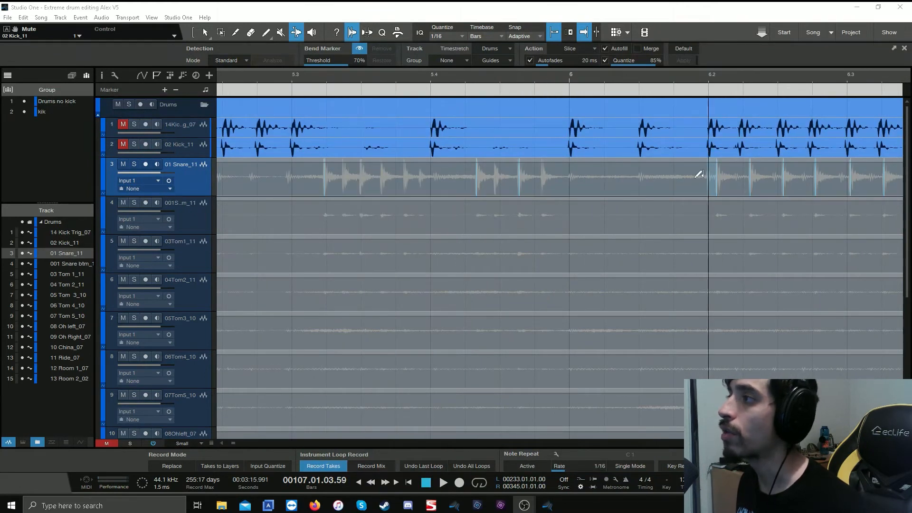
{"action": "left_click", "coordinate": [286, 75]}
{"action": "key", "text": "space"}
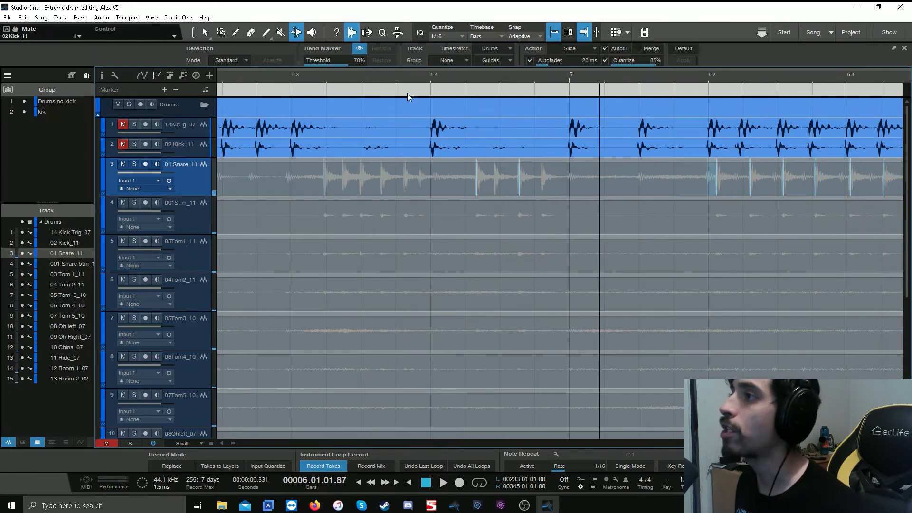
{"action": "scroll", "coordinate": [410, 74], "scroll_direction": "down", "scroll_amount": 8}
{"action": "scroll", "coordinate": [410, 74], "scroll_direction": "down", "scroll_amount": 3}
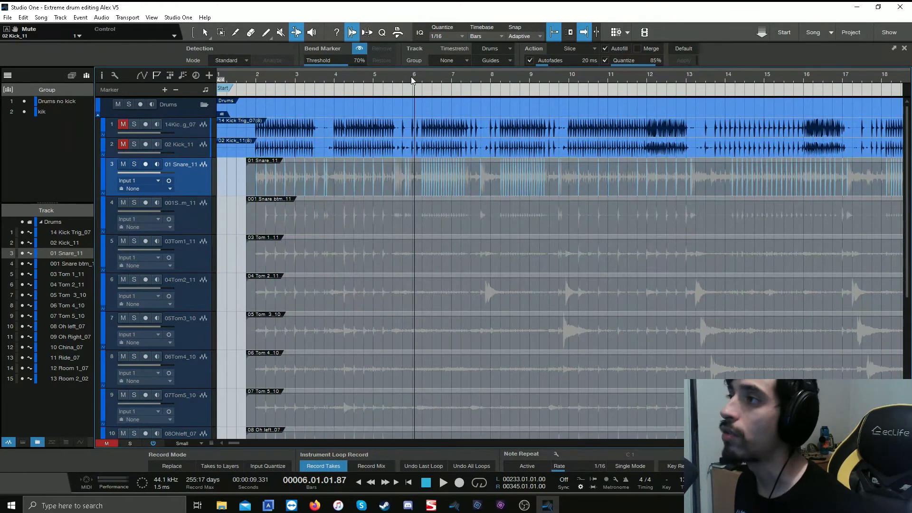
Step: Select the first 01 Snare_11 section, from the start up to the Triplets marker, using the Arrow tool
{"action": "key", "text": "1"}
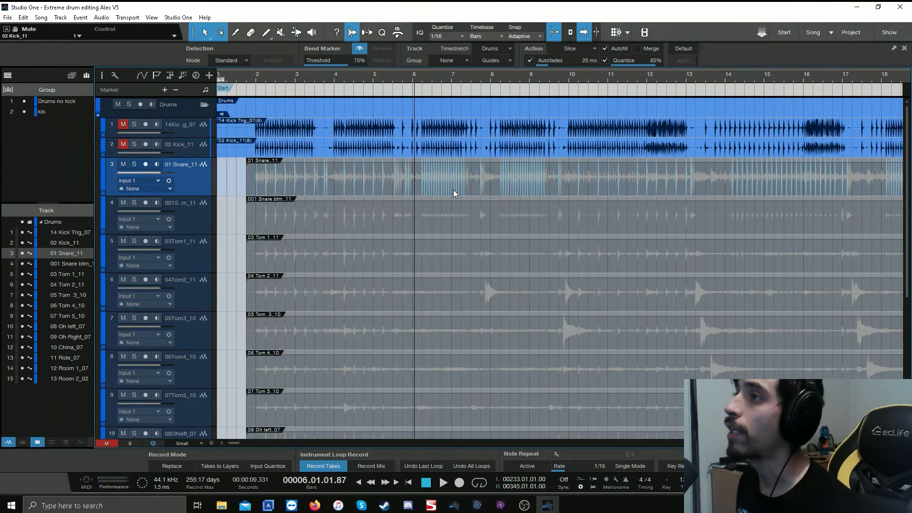
{"action": "left_click", "coordinate": [453, 190]}
{"action": "scroll", "coordinate": [511, 78], "scroll_direction": "down", "scroll_amount": 5}
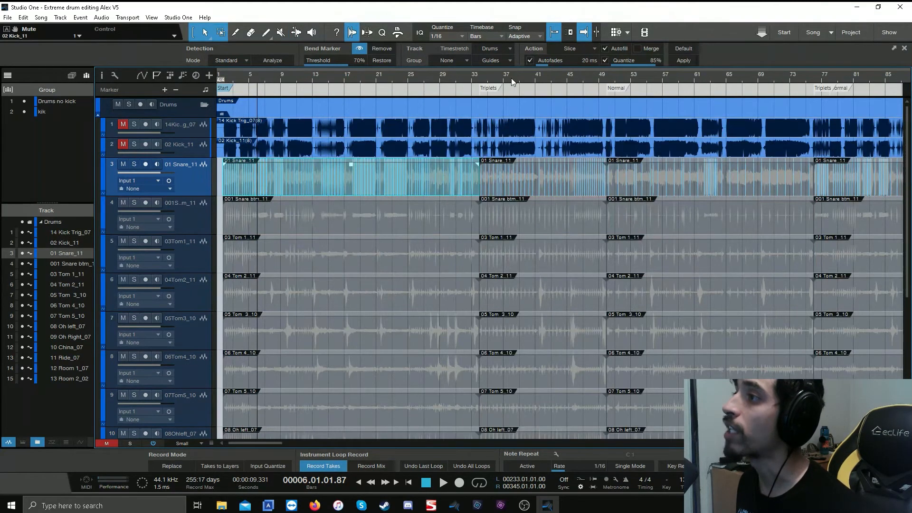
{"action": "scroll", "coordinate": [225, 76], "scroll_direction": "up", "scroll_amount": 3}
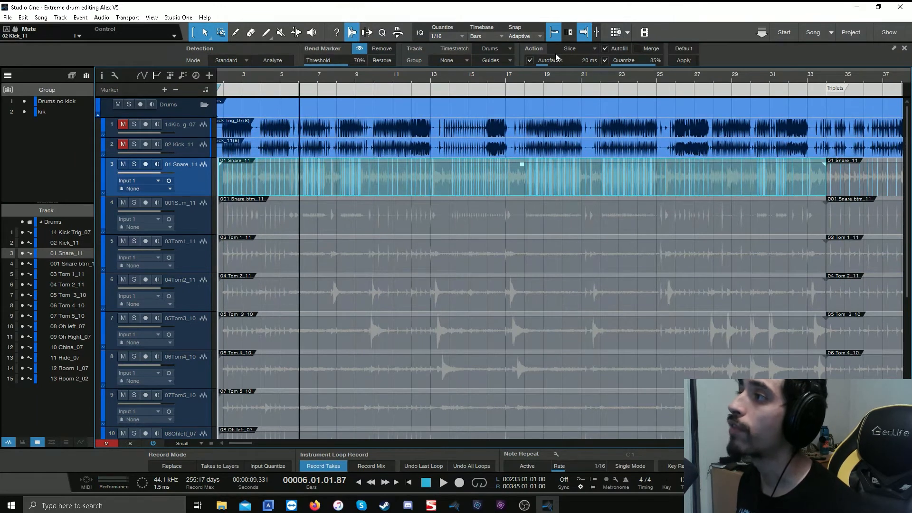
{"action": "scroll", "coordinate": [321, 74], "scroll_direction": "up", "scroll_amount": 5}
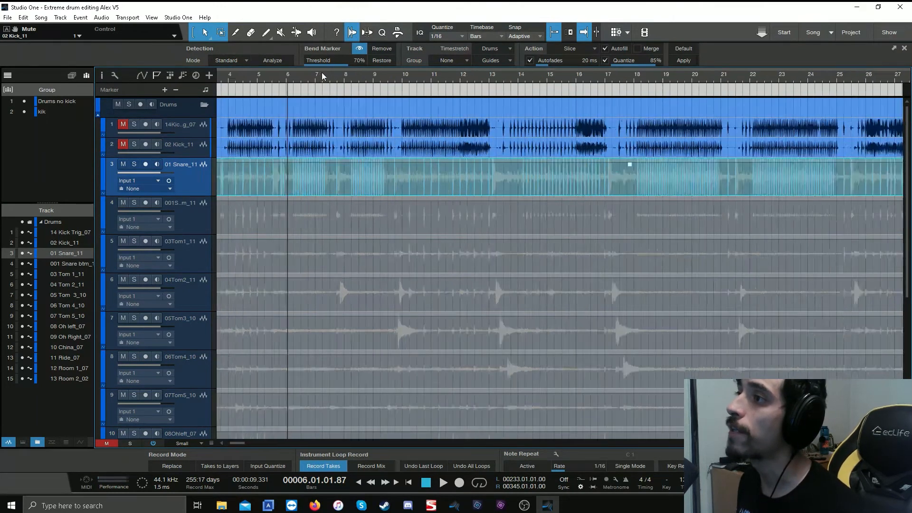
{"action": "scroll", "coordinate": [326, 67], "scroll_direction": "down", "scroll_amount": 6}
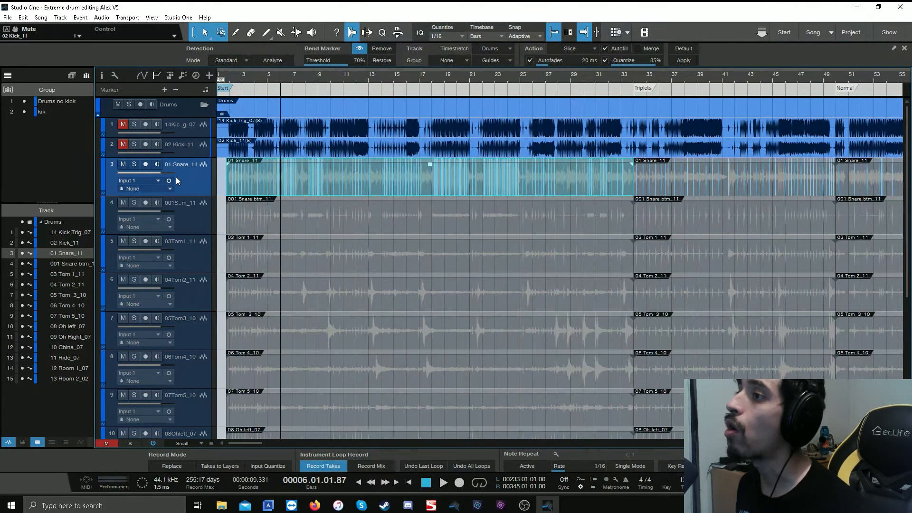
Step: Assign all non-kick tracks, 01 Snare_11 through 13 Room 2_02, to the Drums no kick group
{"action": "scroll", "coordinate": [270, 203], "scroll_direction": "down", "scroll_amount": 5}
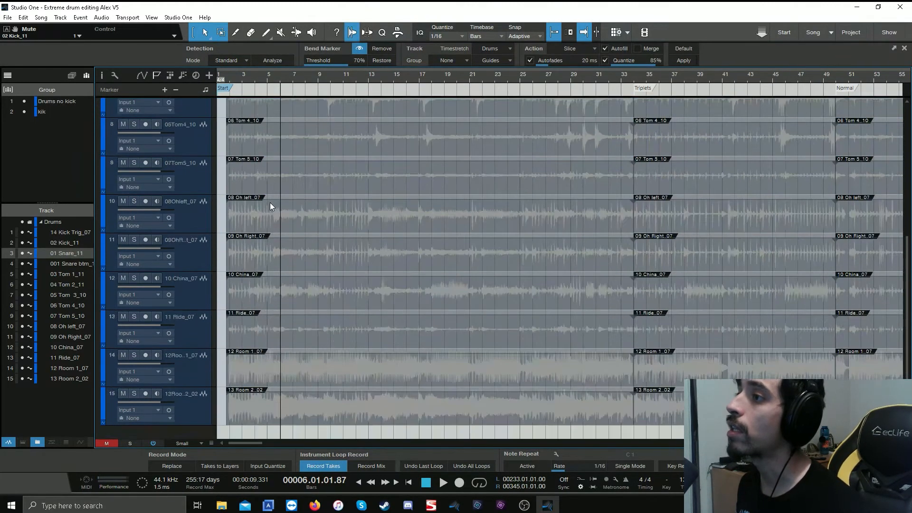
{"action": "left_click", "coordinate": [200, 398], "text": "shift"}
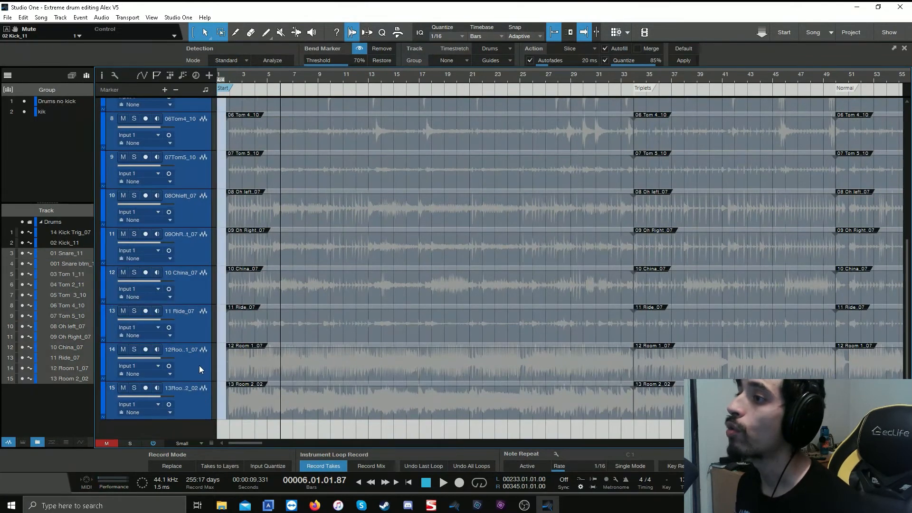
{"action": "scroll", "coordinate": [199, 365], "scroll_direction": "up", "scroll_amount": 8}
{"action": "scroll", "coordinate": [199, 364], "scroll_direction": "up", "scroll_amount": 3}
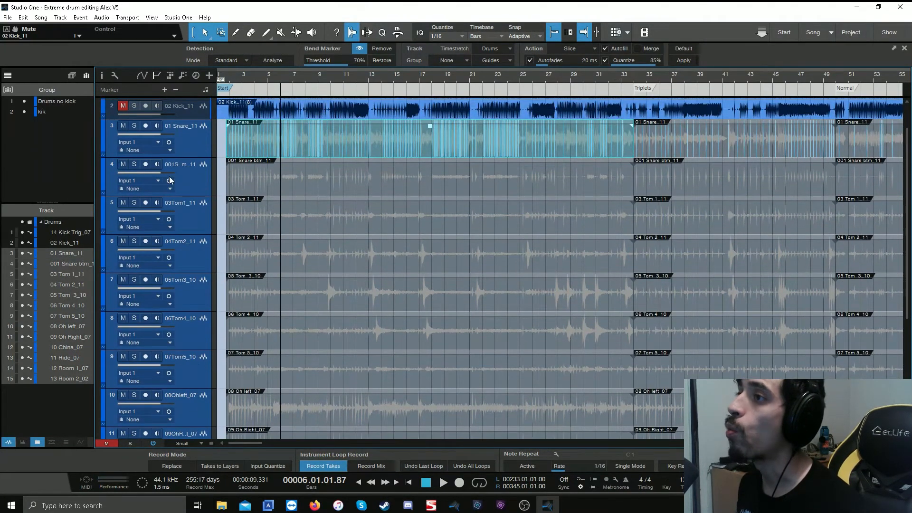
{"action": "left_click", "coordinate": [156, 150]}
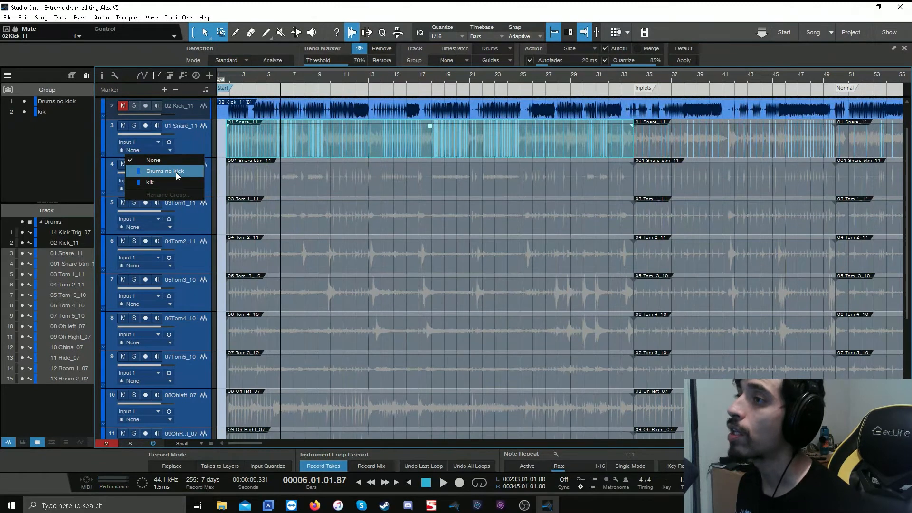
{"action": "left_click", "coordinate": [175, 172]}
{"action": "left_click", "coordinate": [204, 144]}
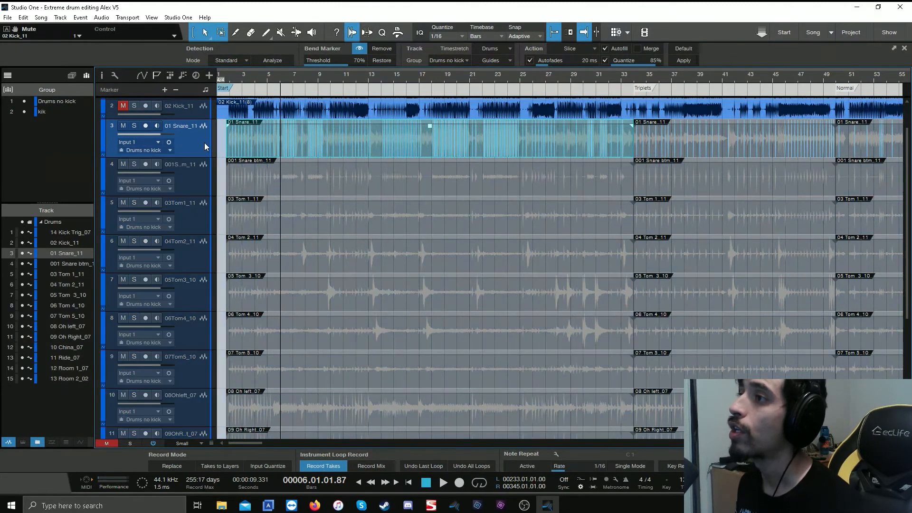
Step: Check the Drums no kick assignment on all tracks and apply Slice to the selected snare section with Autofill, 20 ms autofades and 85% quantize
{"action": "scroll", "coordinate": [203, 145], "scroll_direction": "up", "scroll_amount": 2}
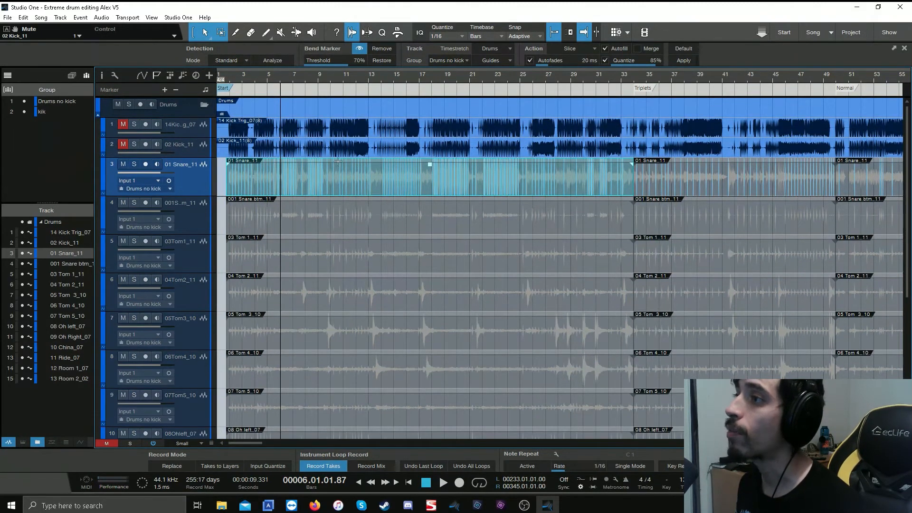
{"action": "scroll", "coordinate": [334, 225], "scroll_direction": "down", "scroll_amount": 3}
{"action": "scroll", "coordinate": [334, 229], "scroll_direction": "up", "scroll_amount": 3}
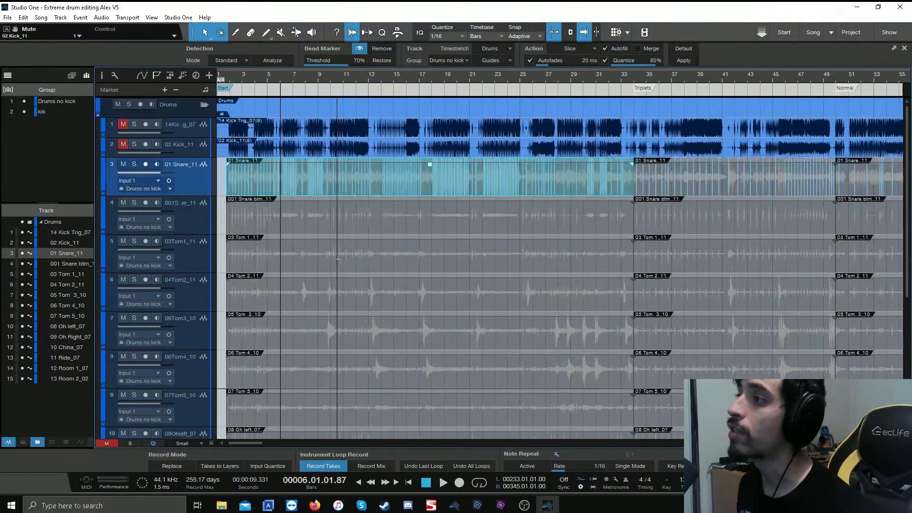
{"action": "scroll", "coordinate": [323, 251], "scroll_direction": "down", "scroll_amount": 3}
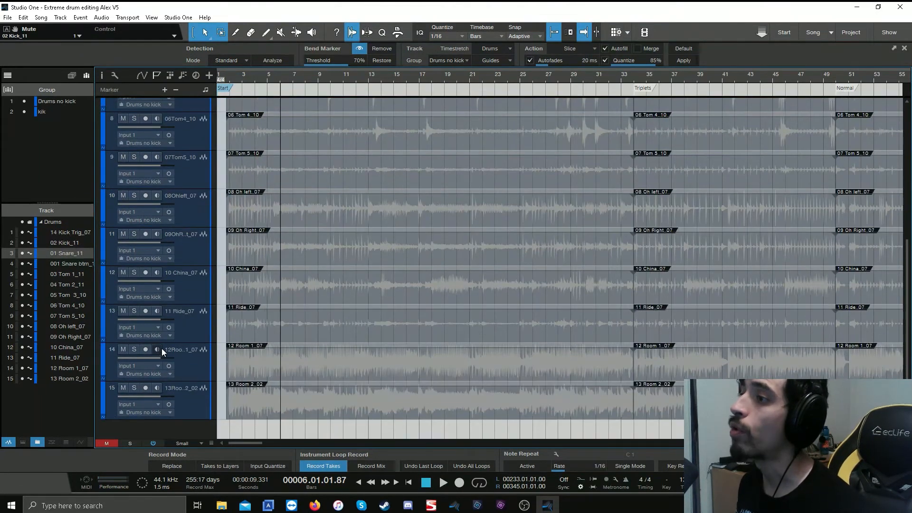
{"action": "scroll", "coordinate": [198, 341], "scroll_direction": "up", "scroll_amount": 1}
{"action": "scroll", "coordinate": [195, 333], "scroll_direction": "up", "scroll_amount": 5}
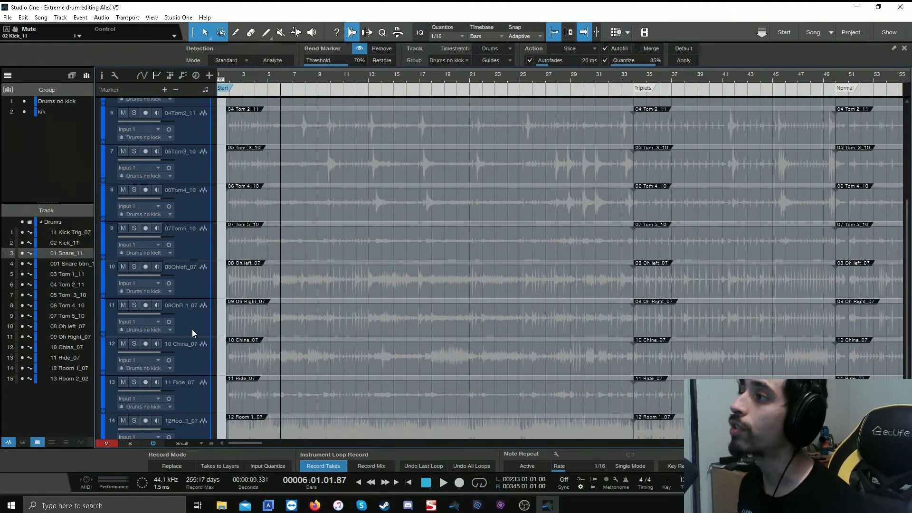
{"action": "scroll", "coordinate": [183, 318], "scroll_direction": "up", "scroll_amount": 1}
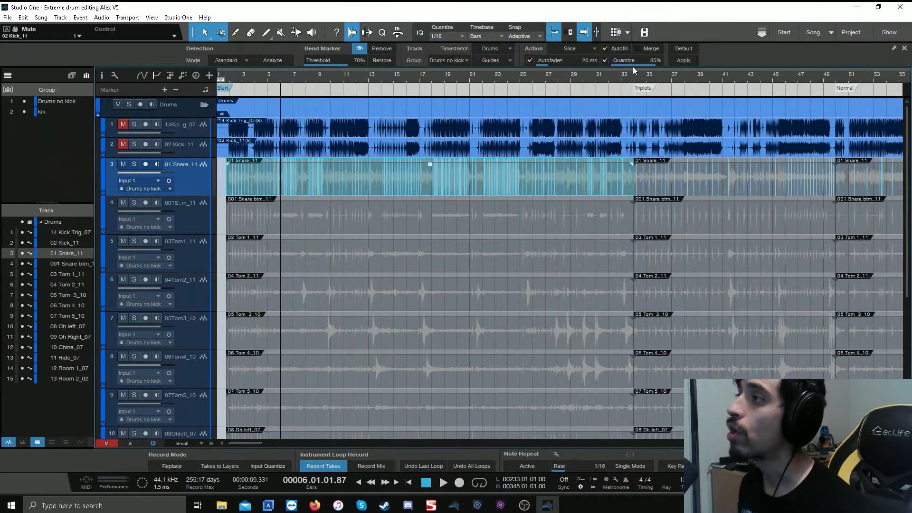
{"action": "left_click", "coordinate": [680, 60]}
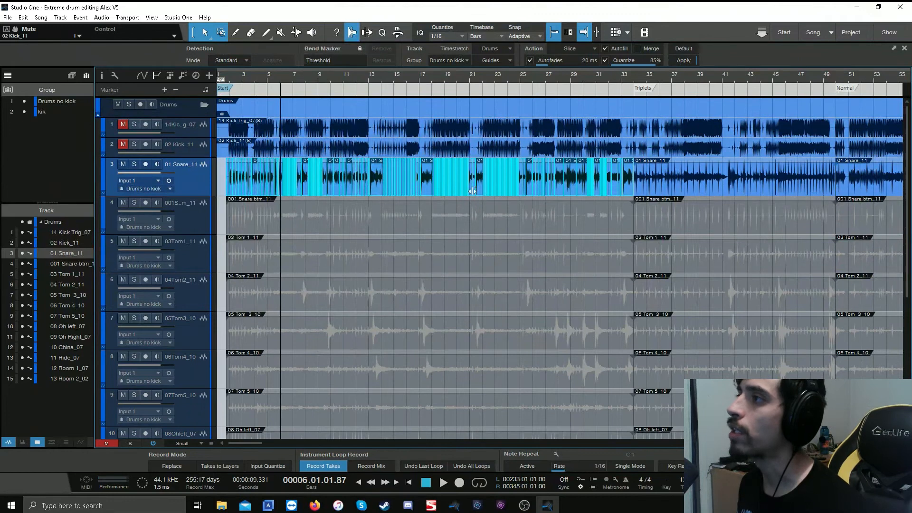
Step: Shorten the crossfade between the snare slices just before beat 2.2
{"action": "scroll", "coordinate": [230, 74], "scroll_direction": "up", "scroll_amount": 5}
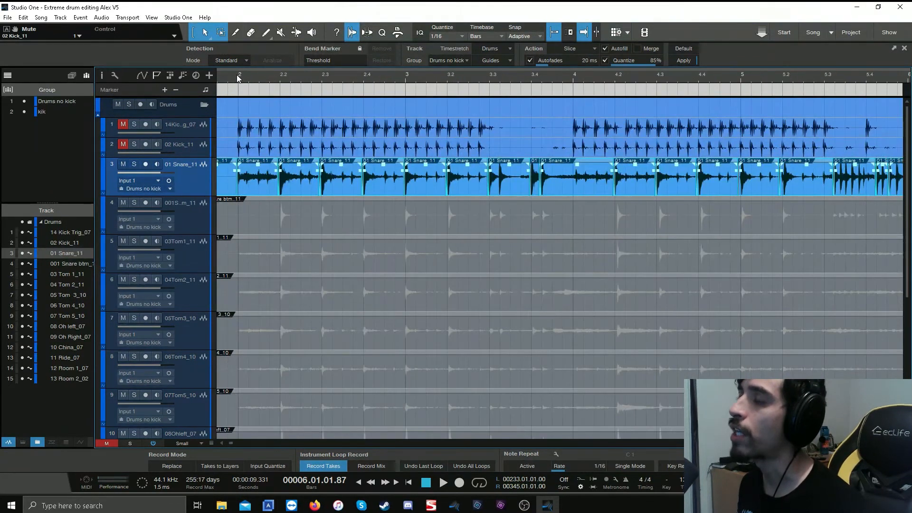
{"action": "scroll", "coordinate": [238, 75], "scroll_direction": "up", "scroll_amount": 5}
{"action": "scroll", "coordinate": [583, 74], "scroll_direction": "up", "scroll_amount": 2}
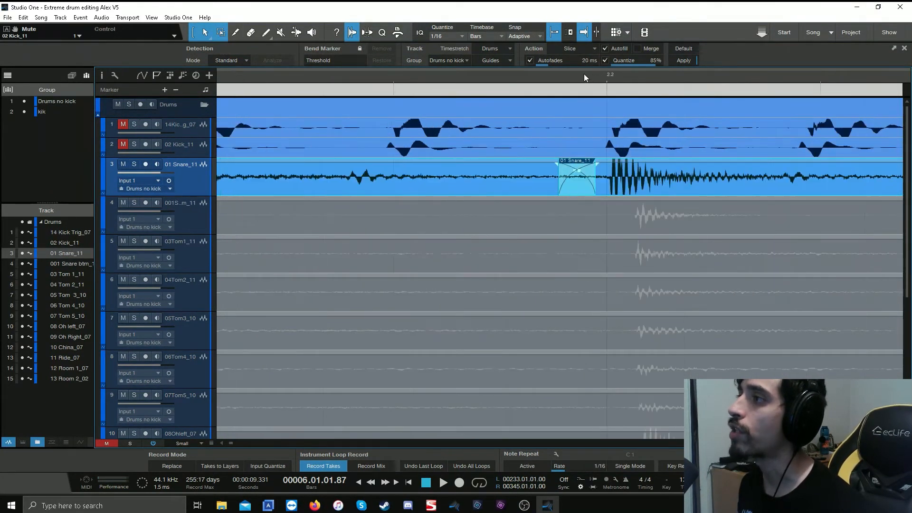
{"action": "scroll", "coordinate": [584, 74], "scroll_direction": "up", "scroll_amount": 3}
{"action": "scroll", "coordinate": [583, 74], "scroll_direction": "up", "scroll_amount": 4}
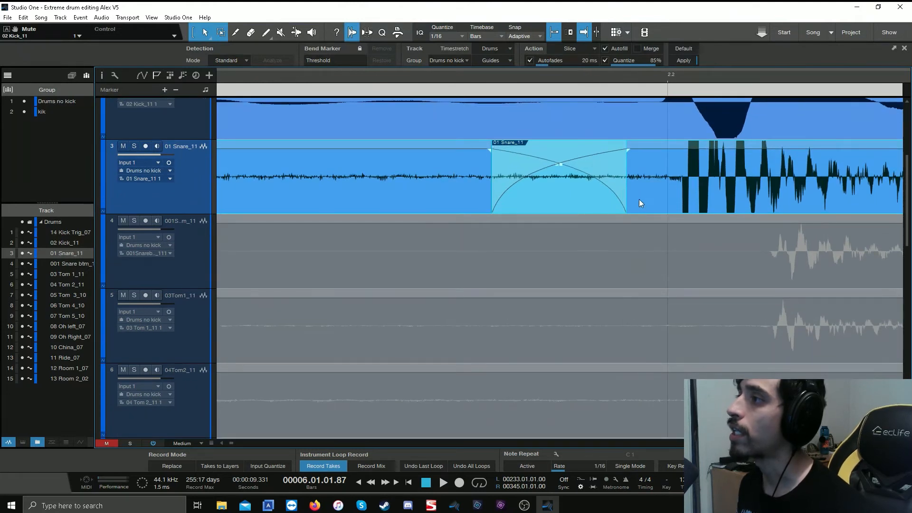
{"action": "left_click_drag", "start_coordinate": [627, 189], "coordinate": [551, 187]}
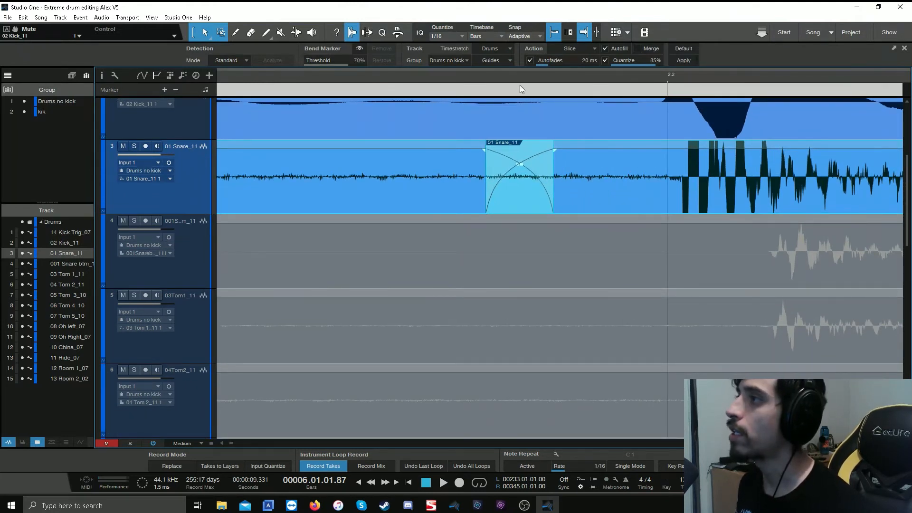
Step: Examine the snare slices and their crossfades across the first section, from bar 1 to around bar 17
{"action": "scroll", "coordinate": [514, 76], "scroll_direction": "down", "scroll_amount": 5}
{"action": "scroll", "coordinate": [514, 76], "scroll_direction": "down", "scroll_amount": 6}
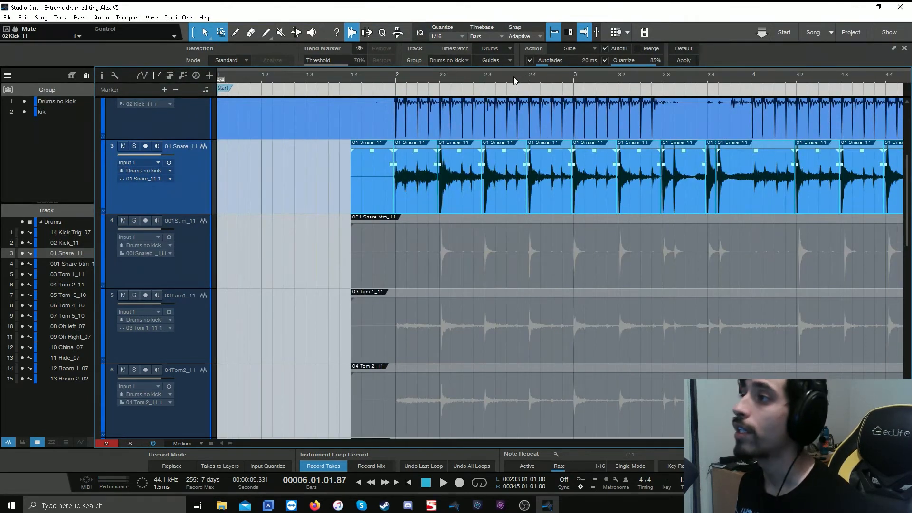
{"action": "scroll", "coordinate": [682, 444], "scroll_direction": "down", "scroll_amount": 3}
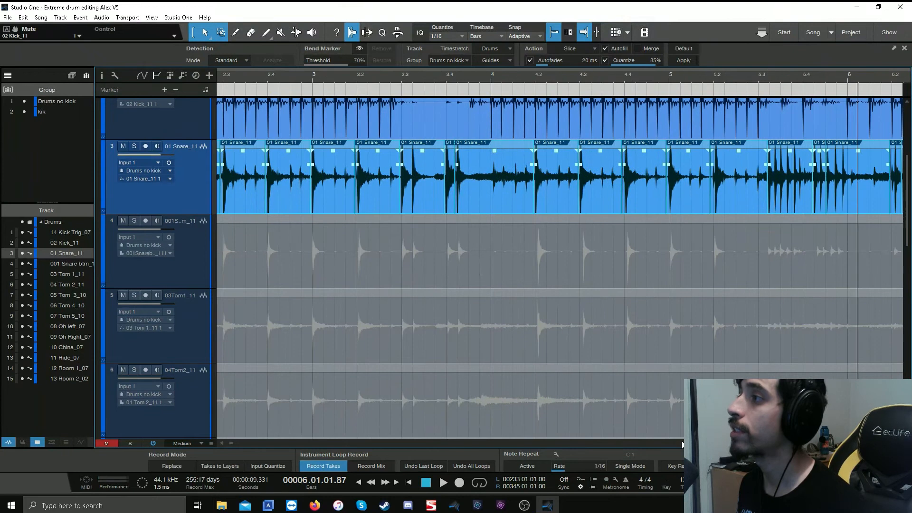
{"action": "scroll", "coordinate": [683, 444], "scroll_direction": "right", "scroll_amount": 1}
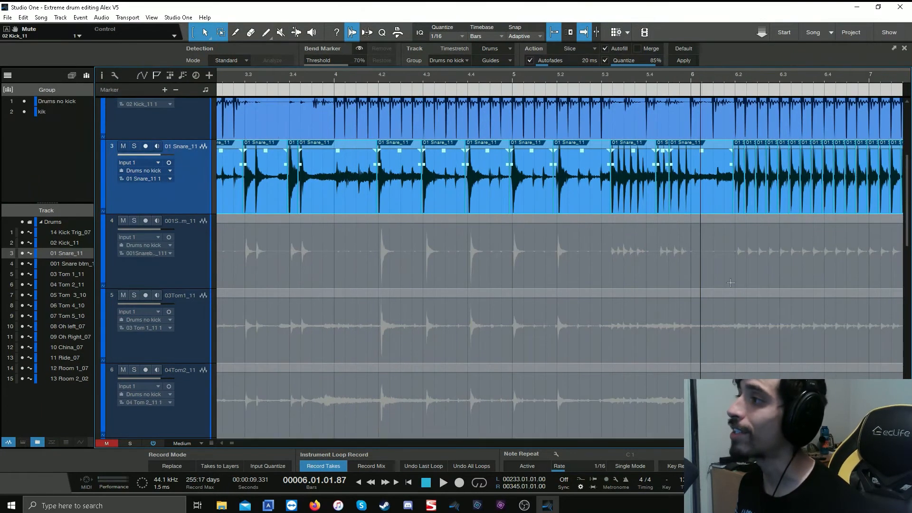
{"action": "scroll", "coordinate": [682, 76], "scroll_direction": "up", "scroll_amount": 7}
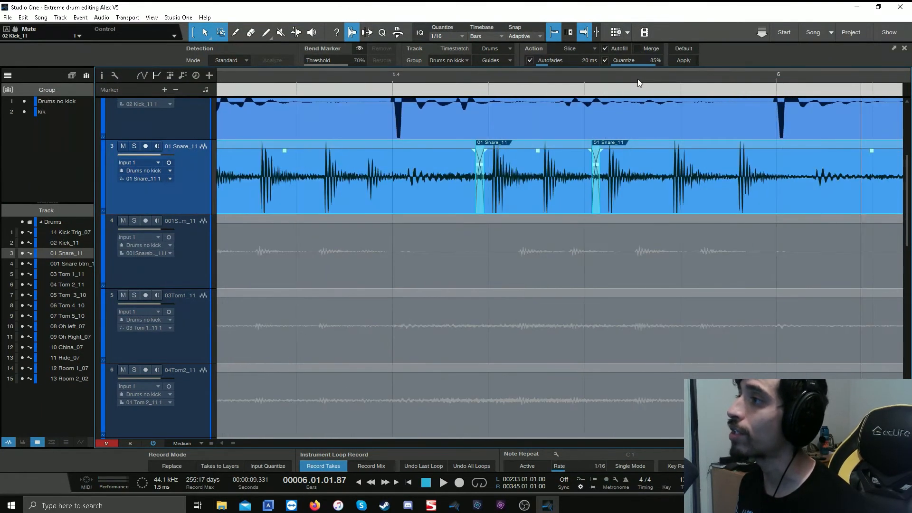
{"action": "scroll", "coordinate": [637, 79], "scroll_direction": "down", "scroll_amount": 5}
{"action": "scroll", "coordinate": [636, 79], "scroll_direction": "down", "scroll_amount": 8}
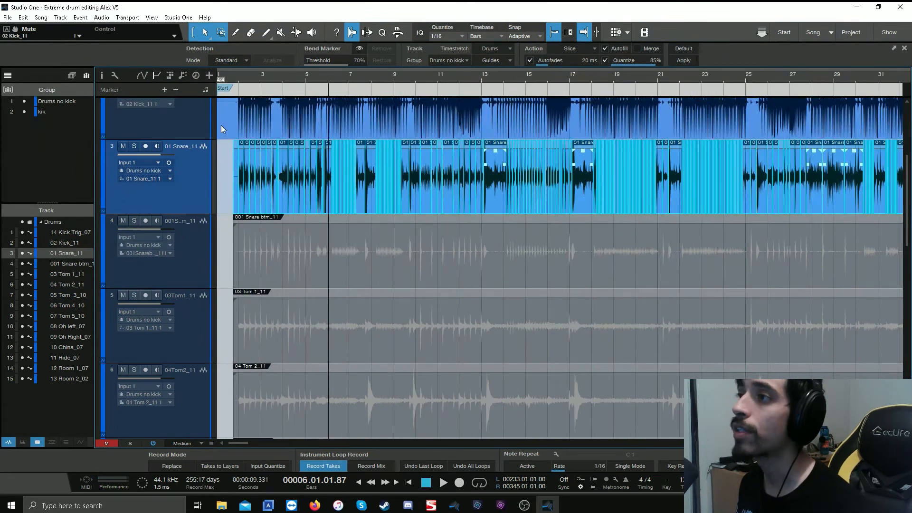
{"action": "scroll", "coordinate": [268, 76], "scroll_direction": "up", "scroll_amount": 5}
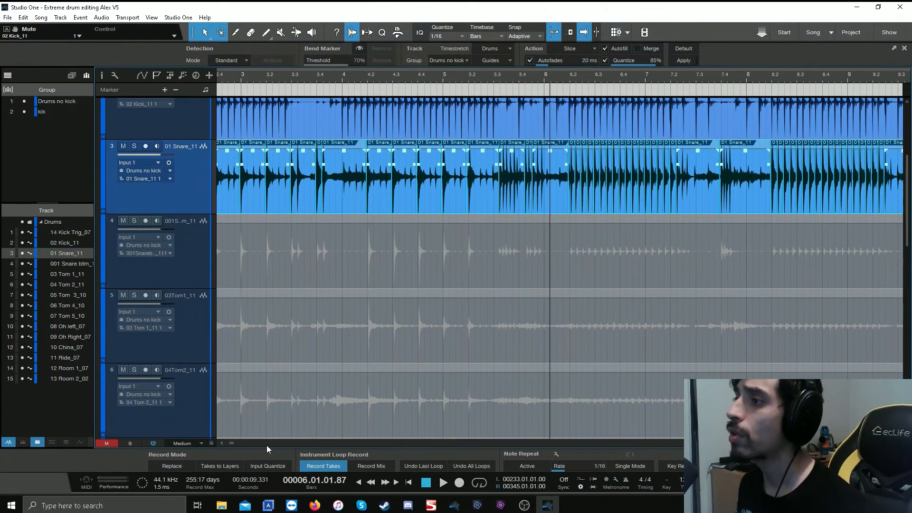
{"action": "scroll", "coordinate": [266, 443], "scroll_direction": "left", "scroll_amount": 3}
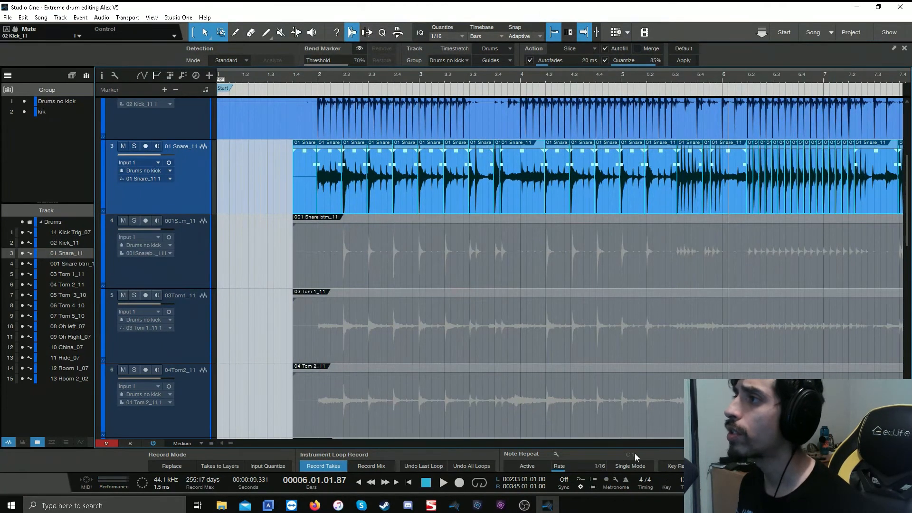
{"action": "scroll", "coordinate": [560, 266], "scroll_direction": "right", "scroll_amount": 8}
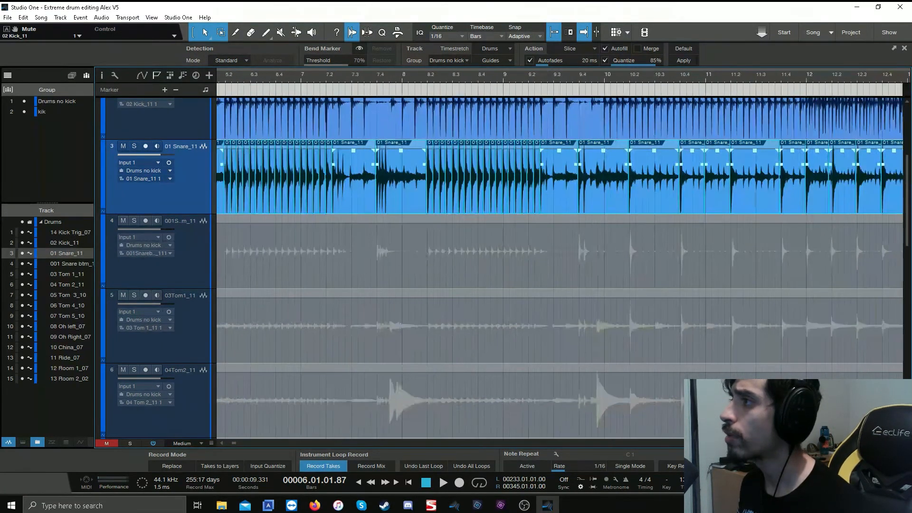
{"action": "scroll", "coordinate": [560, 266], "scroll_direction": "right", "scroll_amount": 10}
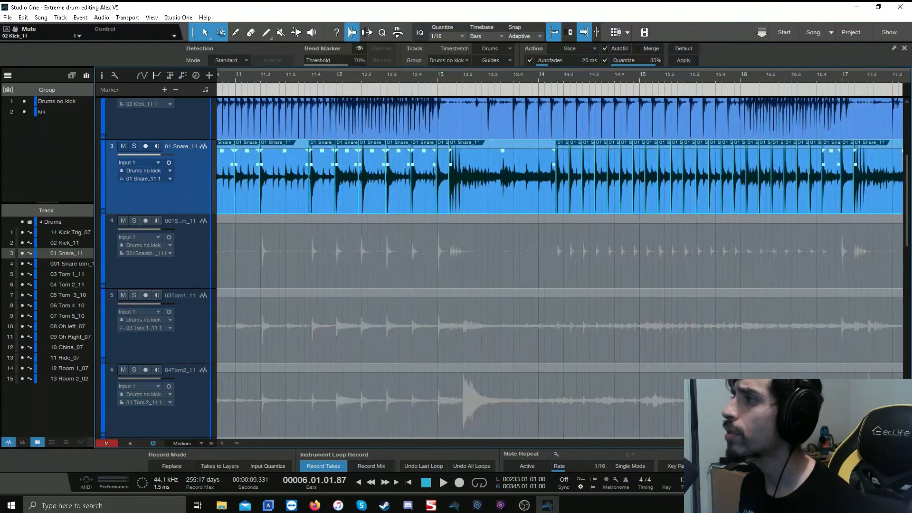
Step: Play the quantized snare from around bar 14 to bar 25, checking the slices against the grid and kick tracks
{"action": "left_click", "coordinate": [389, 78]}
{"action": "key", "text": "space"}
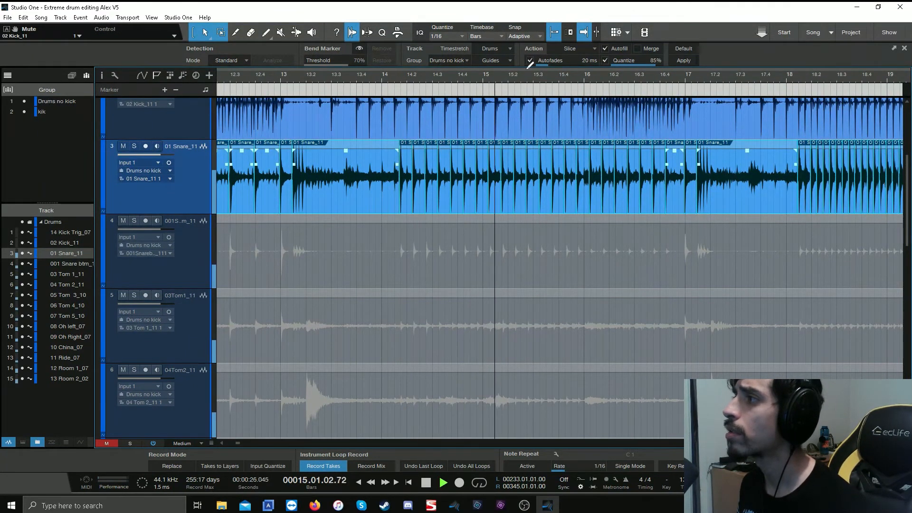
{"action": "scroll", "coordinate": [534, 73], "scroll_direction": "up", "scroll_amount": 5}
{"action": "scroll", "coordinate": [535, 74], "scroll_direction": "up", "scroll_amount": 2}
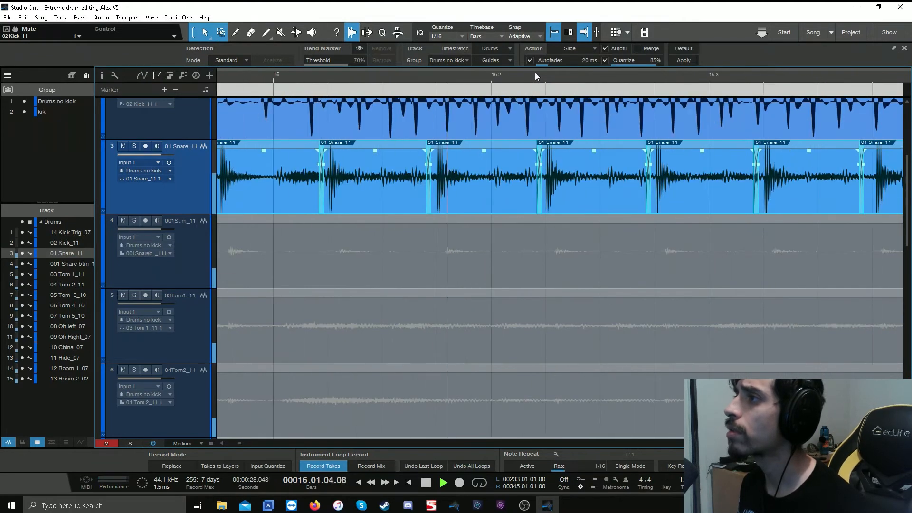
{"action": "scroll", "coordinate": [613, 79], "scroll_direction": "down", "scroll_amount": 6}
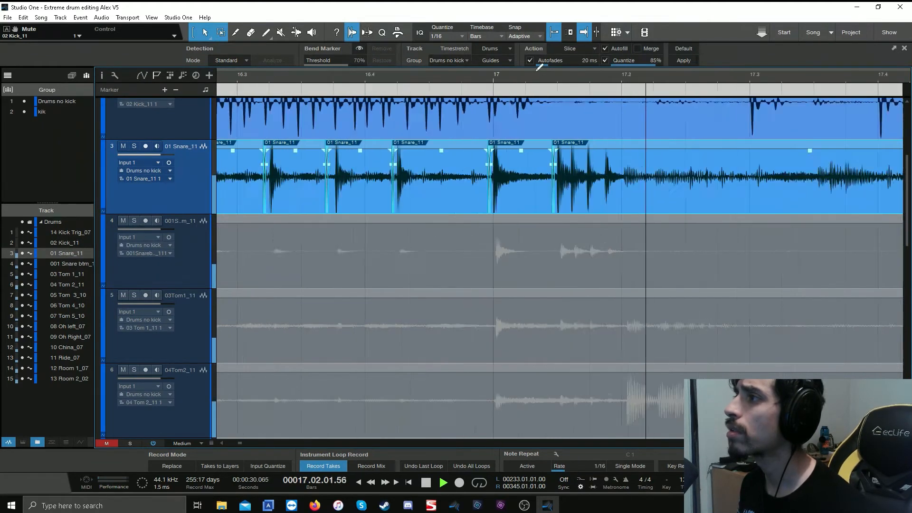
{"action": "scroll", "coordinate": [677, 78], "scroll_direction": "up", "scroll_amount": 7}
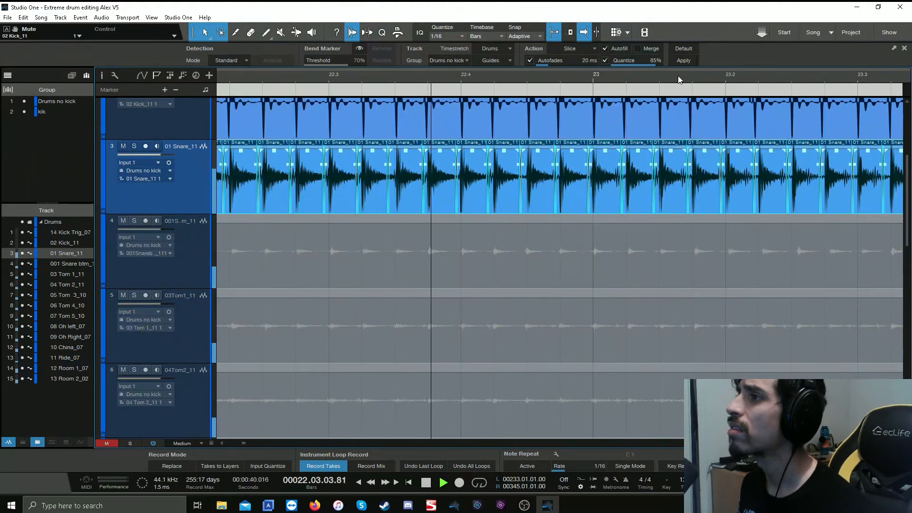
{"action": "scroll", "coordinate": [677, 75], "scroll_direction": "down", "scroll_amount": 8}
{"action": "scroll", "coordinate": [678, 76], "scroll_direction": "down", "scroll_amount": 8}
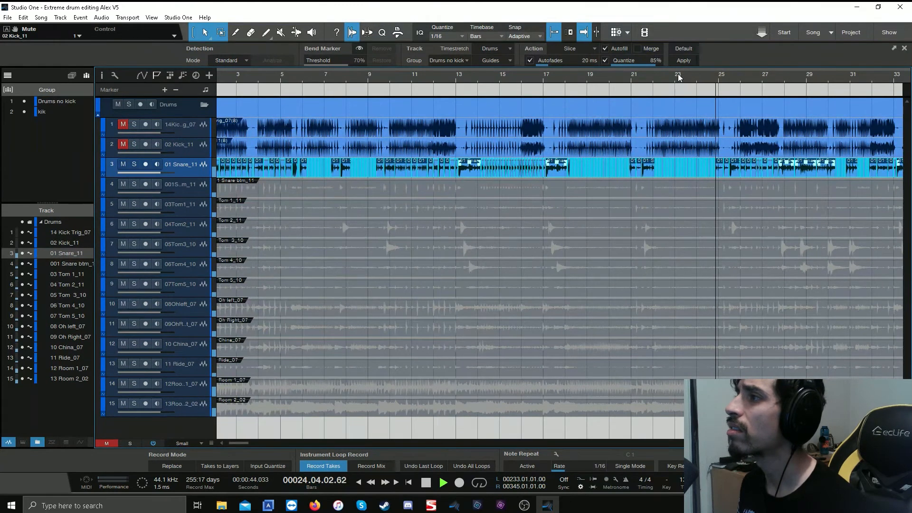
{"action": "key", "text": "space"}
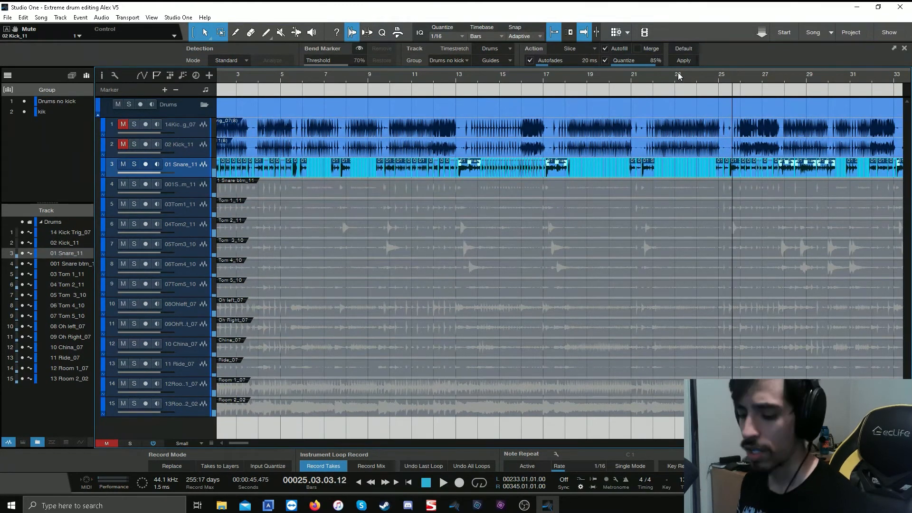
Step: Undo the snare-only slice and apply Slice to the first section of all non-kick tracks, with Autofill, 20 ms autofades and 85% quantize
{"action": "key", "text": "ctrl+z"}
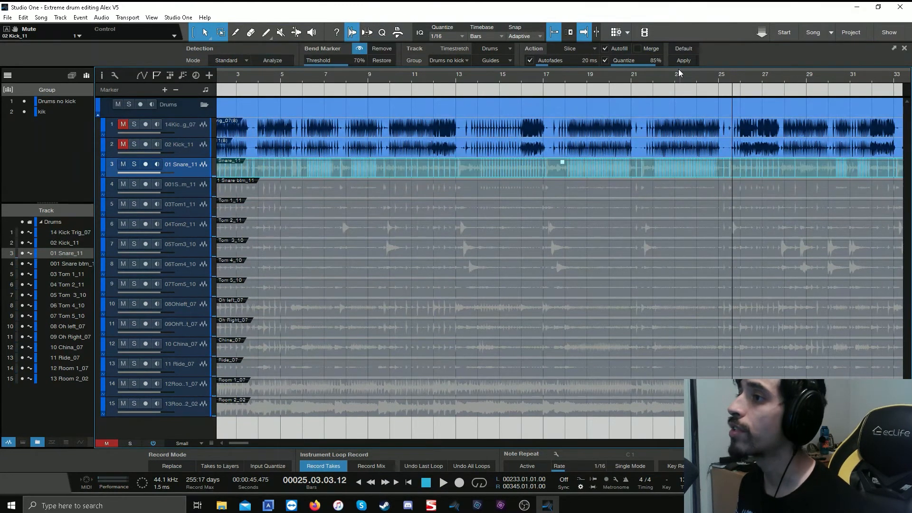
{"action": "left_click", "coordinate": [288, 186]}
{"action": "left_click", "coordinate": [504, 58]}
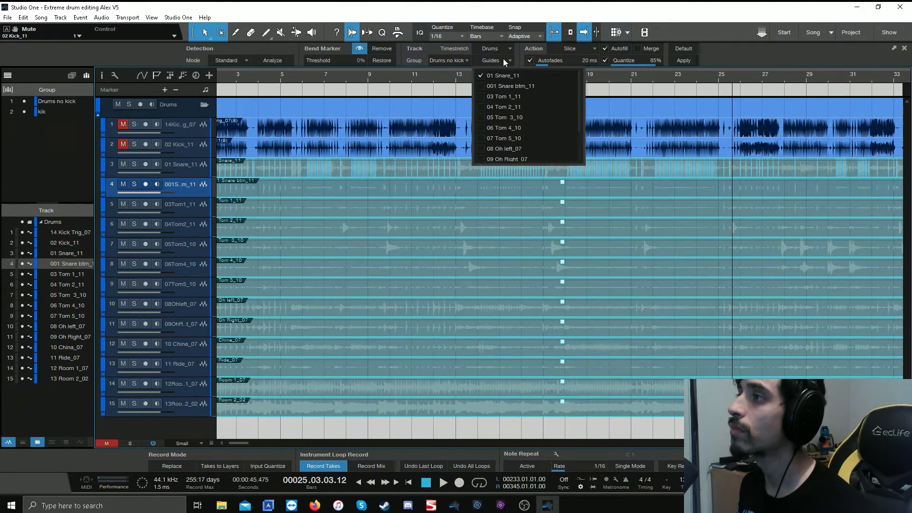
{"action": "left_click", "coordinate": [720, 56]}
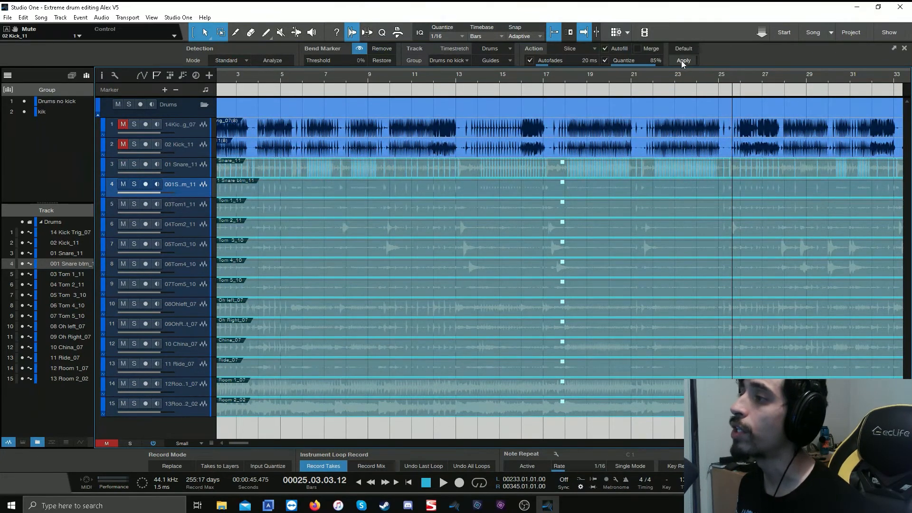
{"action": "scroll", "coordinate": [677, 75], "scroll_direction": "down", "scroll_amount": 3}
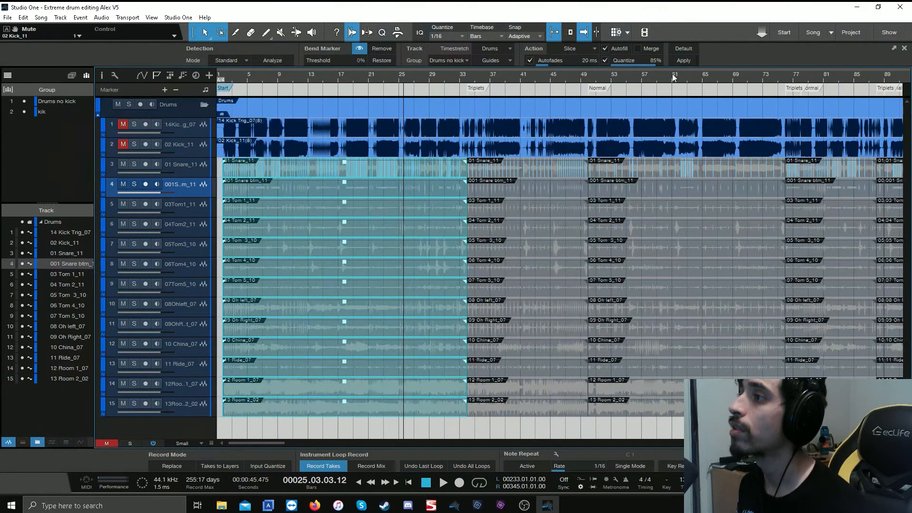
{"action": "left_click", "coordinate": [682, 62]}
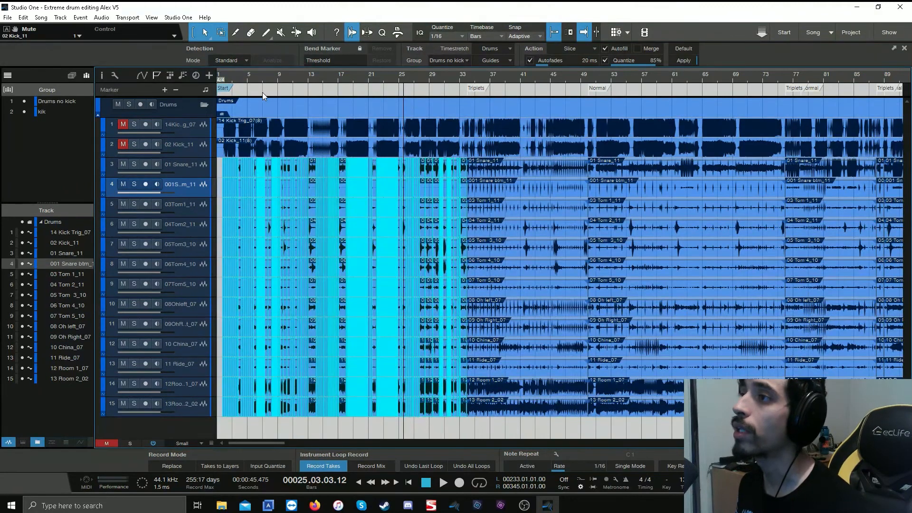
Step: Shorten the crossfade just before beat 2.4 across all non-kick tracks and crossfade the adjoining slices again
{"action": "scroll", "coordinate": [224, 75], "scroll_direction": "up", "scroll_amount": 6}
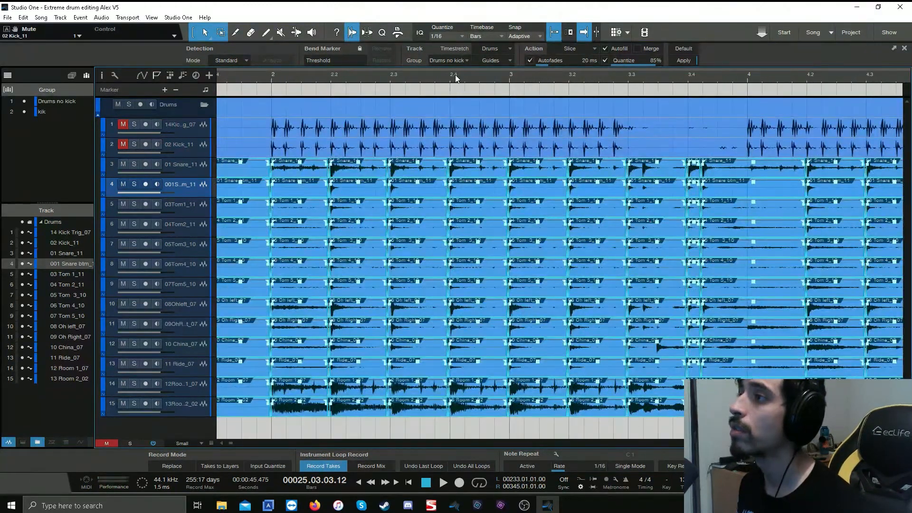
{"action": "scroll", "coordinate": [455, 76], "scroll_direction": "up", "scroll_amount": 2}
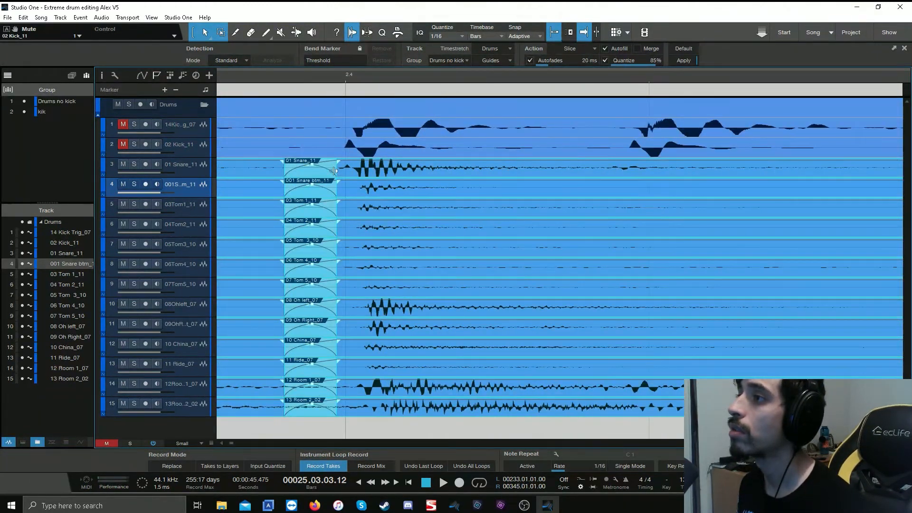
{"action": "left_click_drag", "start_coordinate": [334, 171], "coordinate": [308, 171]}
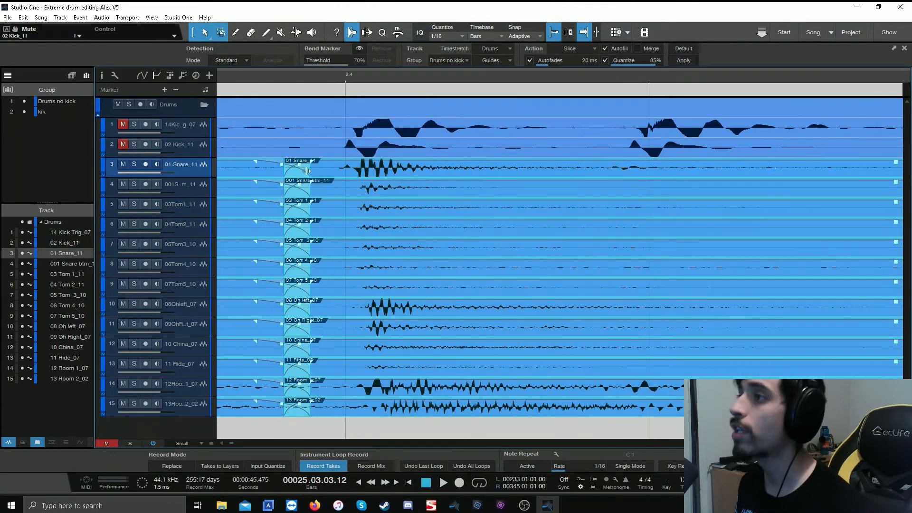
{"action": "key", "text": "x"}
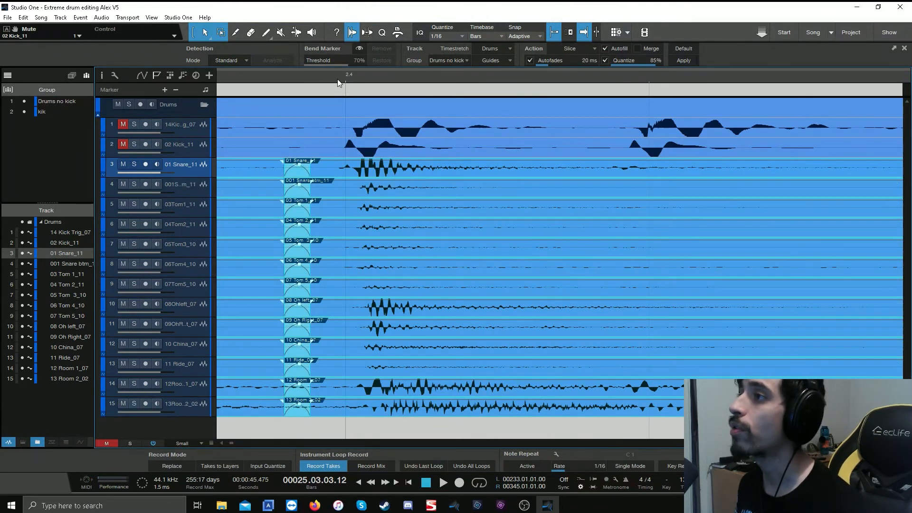
{"action": "scroll", "coordinate": [337, 78], "scroll_direction": "down", "scroll_amount": 10}
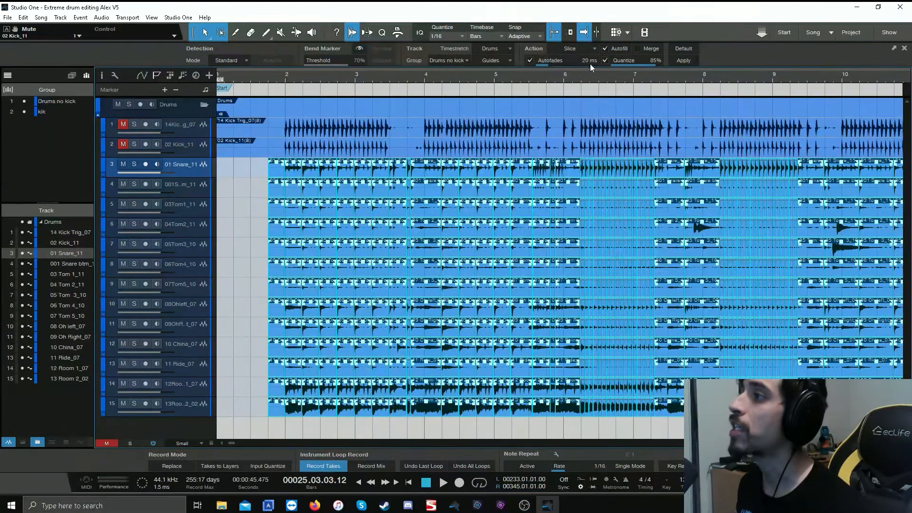
Step: Examine the slices around beat 5.3 and play the quantized drums from bar 6 to about beat 9.4
{"action": "scroll", "coordinate": [486, 76], "scroll_direction": "up", "scroll_amount": 8}
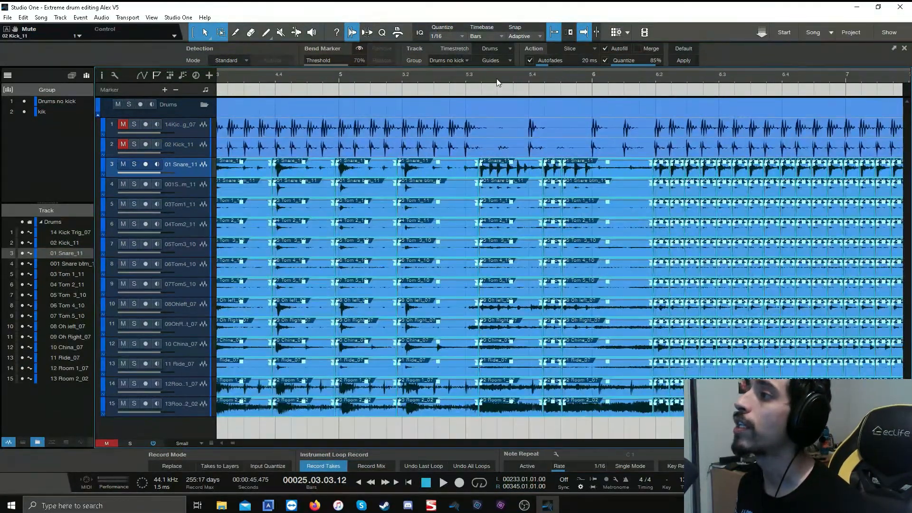
{"action": "scroll", "coordinate": [486, 75], "scroll_direction": "up", "scroll_amount": 2}
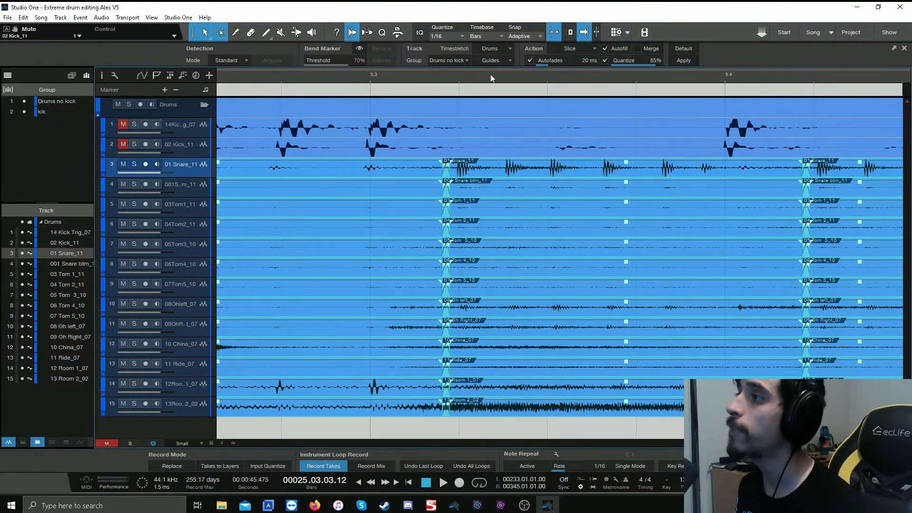
{"action": "scroll", "coordinate": [489, 76], "scroll_direction": "down", "scroll_amount": 3}
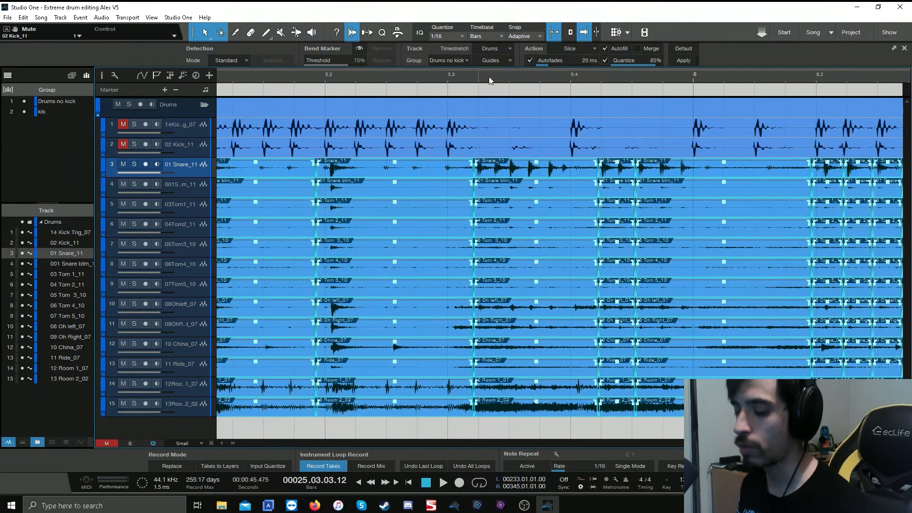
{"action": "scroll", "coordinate": [488, 76], "scroll_direction": "down", "scroll_amount": 5}
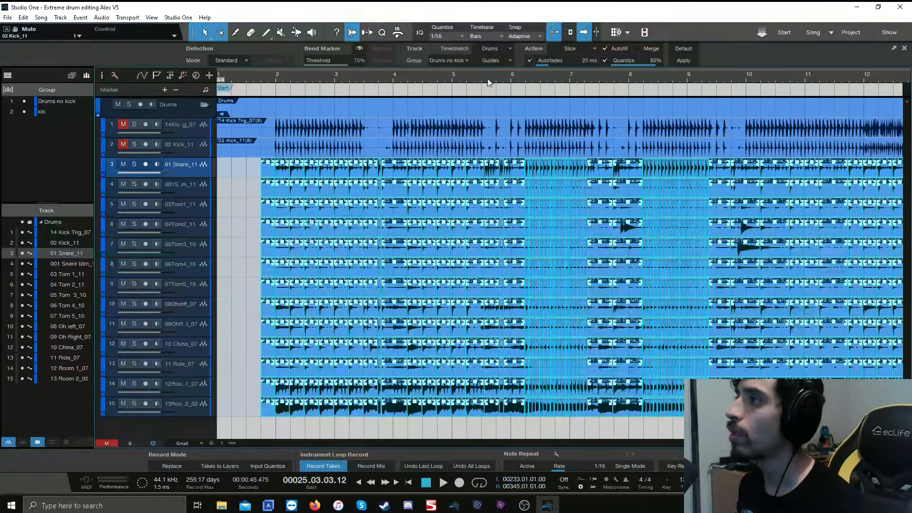
{"action": "left_click", "coordinate": [526, 78]}
{"action": "scroll", "coordinate": [525, 78], "scroll_direction": "up", "scroll_amount": 7}
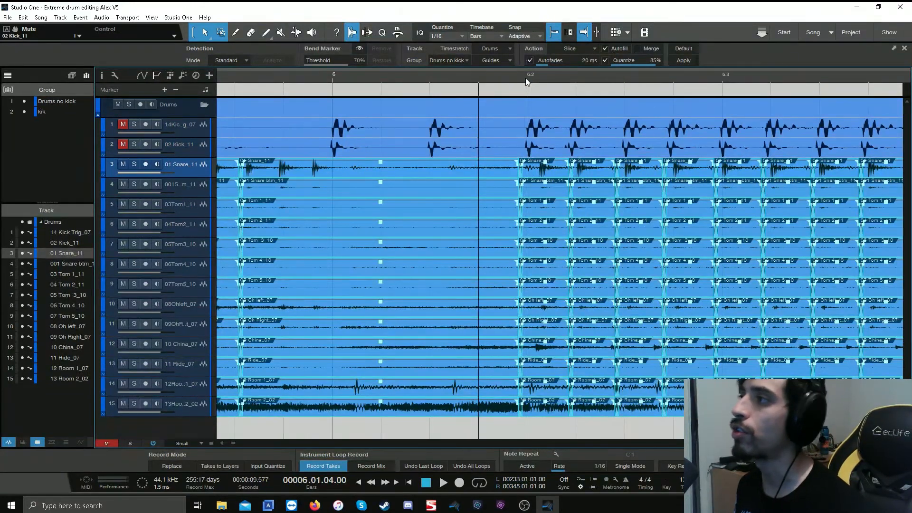
{"action": "key", "text": "space"}
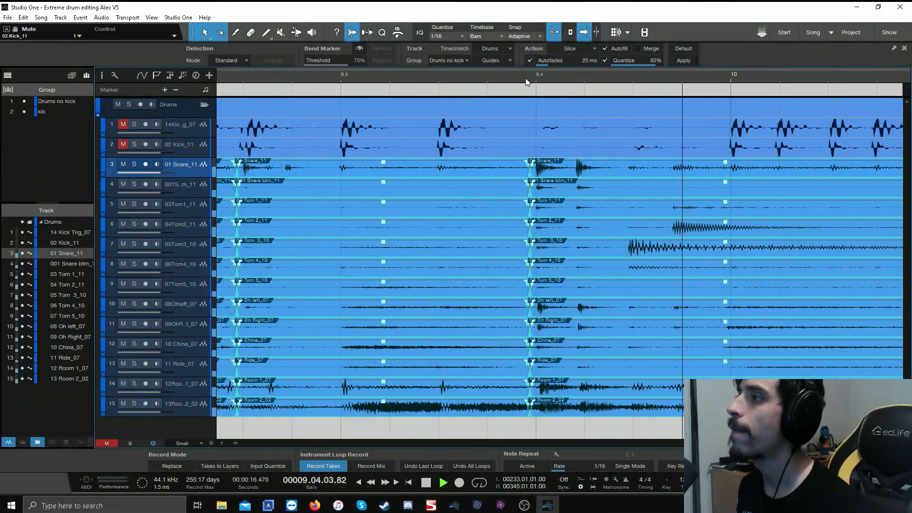
{"action": "key", "text": "space"}
Step: Examine the non-kick slices across the rest of the first section, up to the Triplets marker at bar 34
{"action": "scroll", "coordinate": [526, 78], "scroll_direction": "down", "scroll_amount": 6}
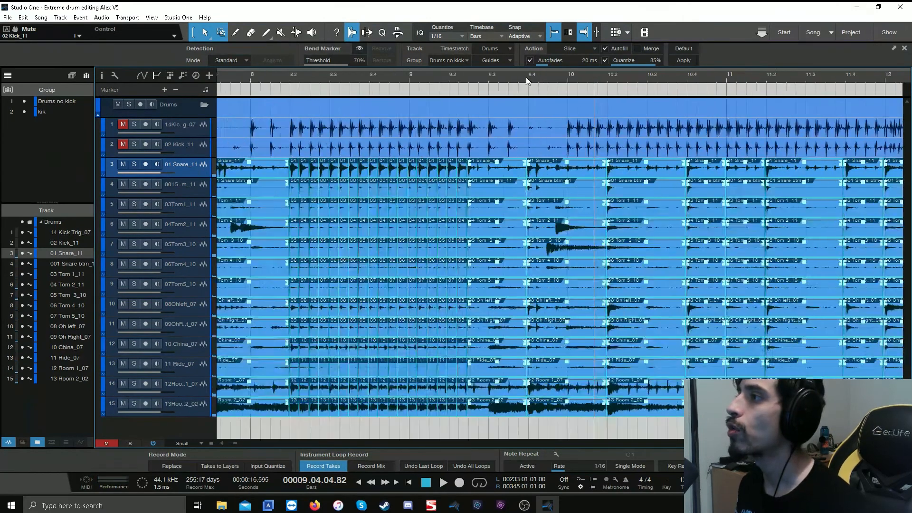
{"action": "scroll", "coordinate": [525, 78], "scroll_direction": "down", "scroll_amount": 1}
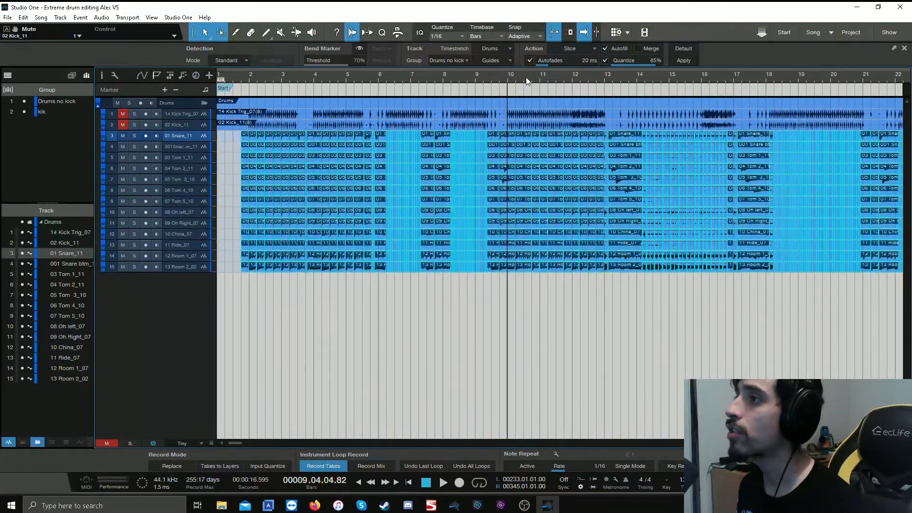
{"action": "scroll", "coordinate": [525, 78], "scroll_direction": "up", "scroll_amount": 2}
{"action": "scroll", "coordinate": [526, 77], "scroll_direction": "up", "scroll_amount": 1}
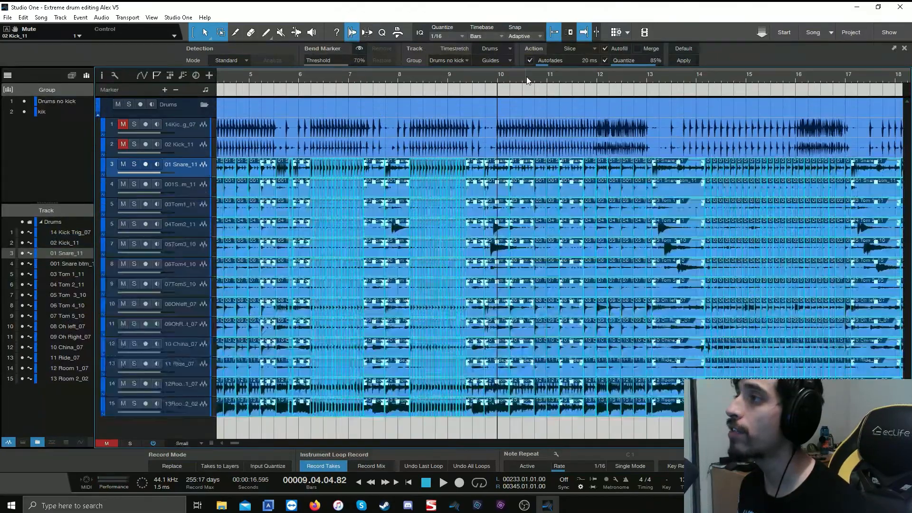
{"action": "scroll", "coordinate": [556, 442], "scroll_direction": "right", "scroll_amount": 5}
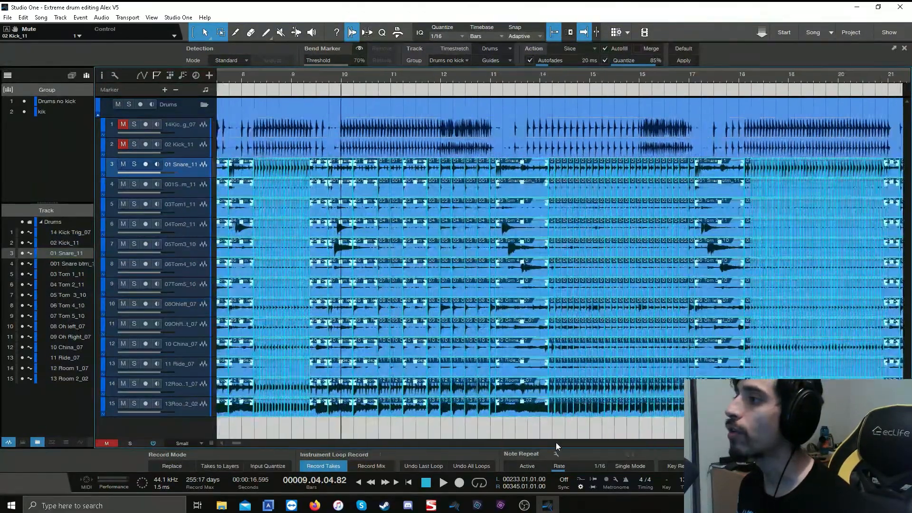
{"action": "scroll", "coordinate": [556, 443], "scroll_direction": "right", "scroll_amount": 3}
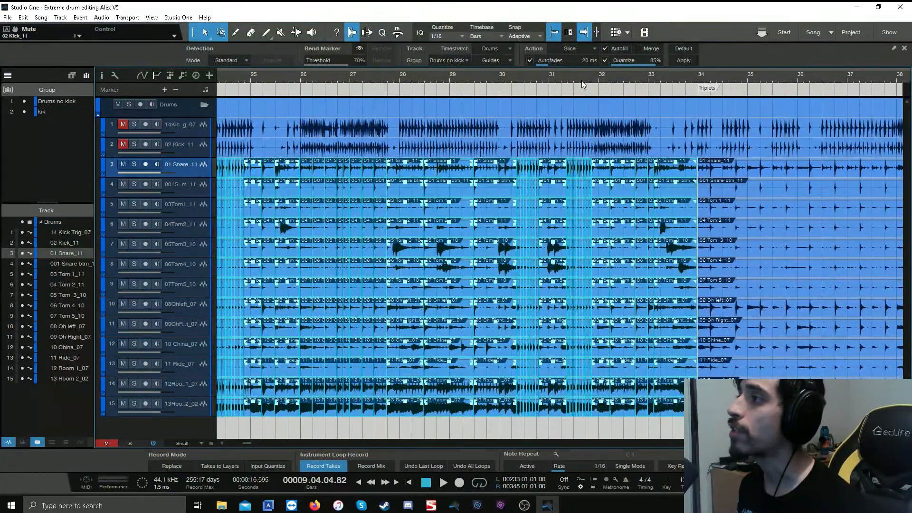
{"action": "scroll", "coordinate": [595, 74], "scroll_direction": "up", "scroll_amount": 3}
{"action": "scroll", "coordinate": [596, 74], "scroll_direction": "down", "scroll_amount": 2}
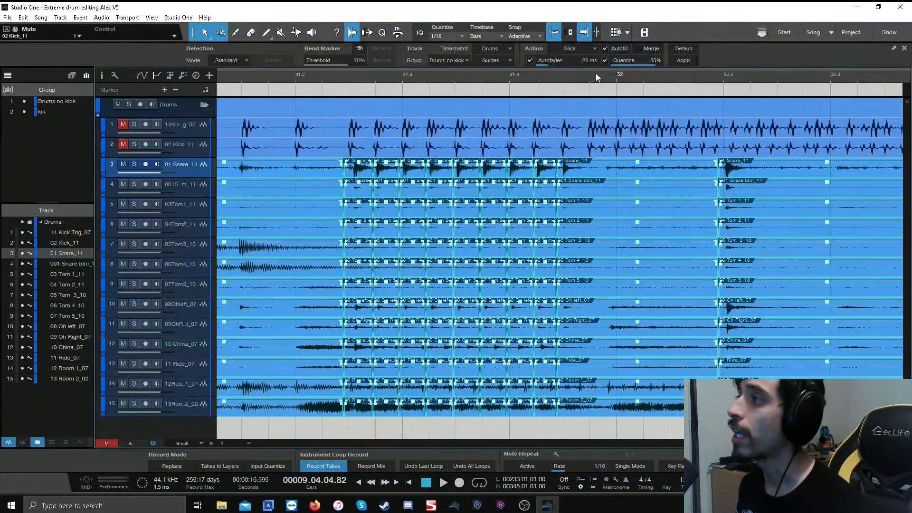
{"action": "scroll", "coordinate": [434, 442], "scroll_direction": "left", "scroll_amount": 5}
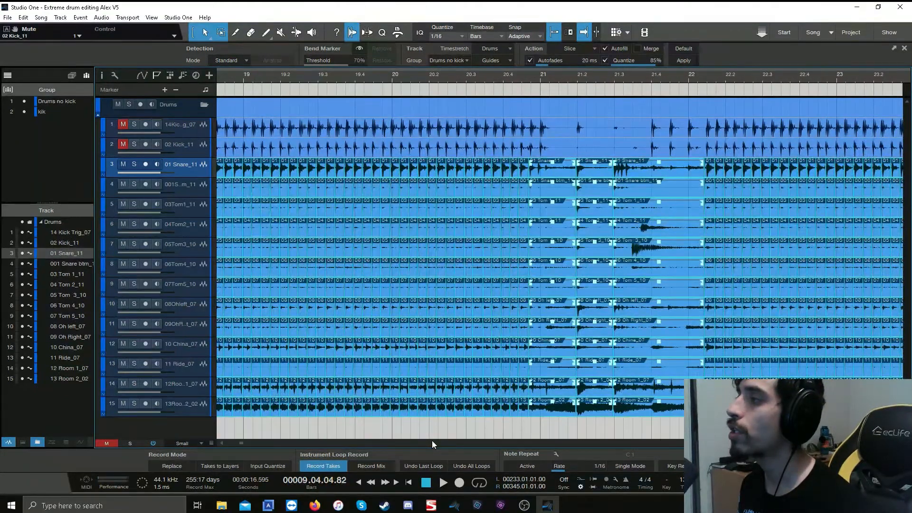
Step: Set quantize to 1/32, split the non-kick tracks before the second and third snare hits after 21.3, and slip the audio later onto the grid
{"action": "scroll", "coordinate": [615, 74], "scroll_direction": "up", "scroll_amount": 5}
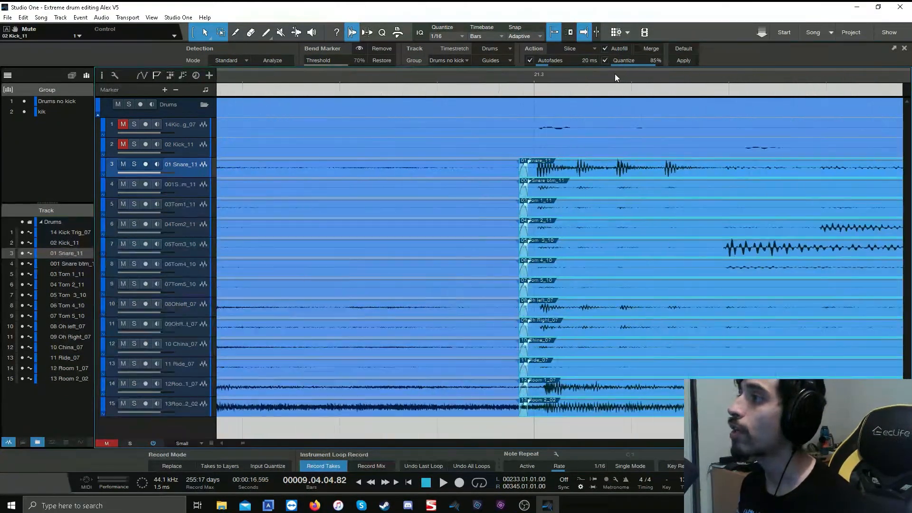
{"action": "key", "text": "shift+e"}
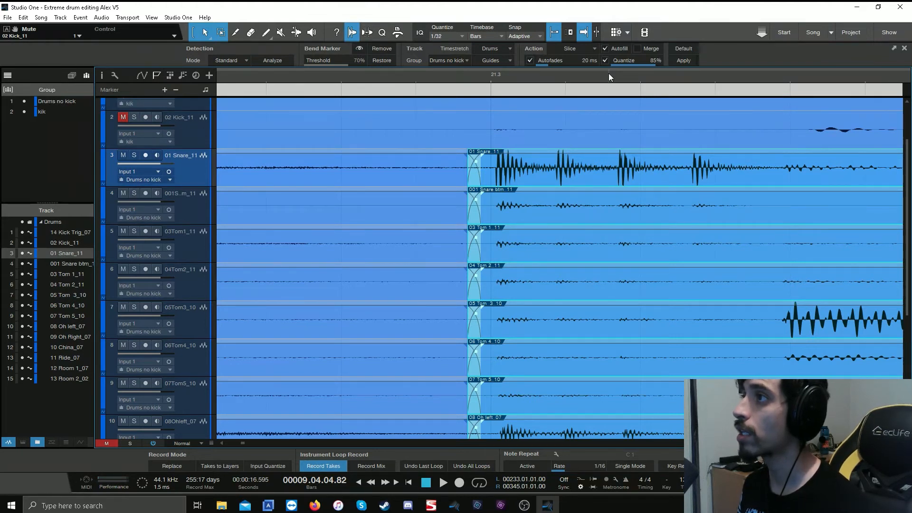
{"action": "left_click", "coordinate": [552, 160]}
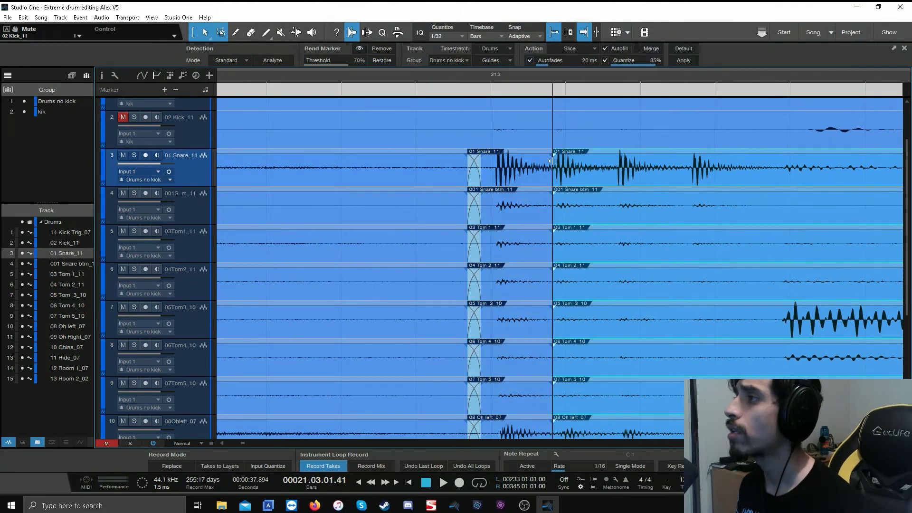
{"action": "left_click_drag", "start_coordinate": [570, 180], "coordinate": [581, 180]}
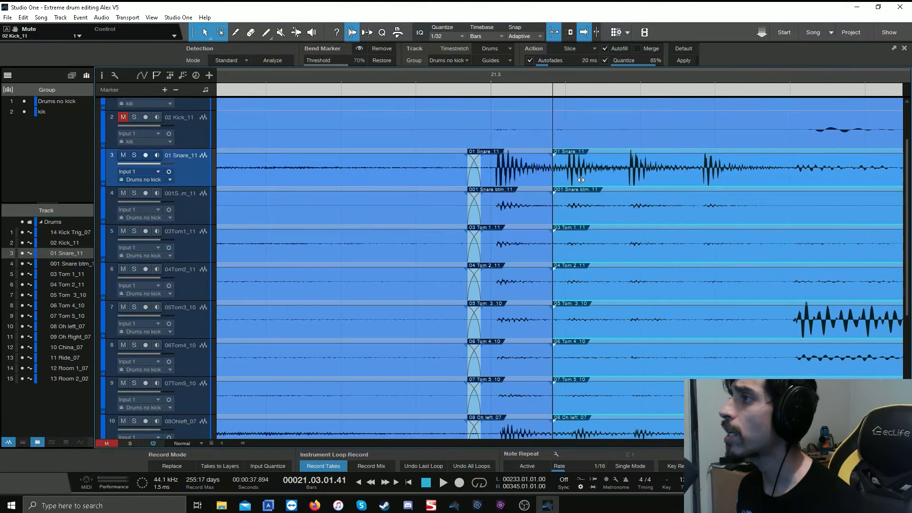
{"action": "left_click", "coordinate": [626, 168]}
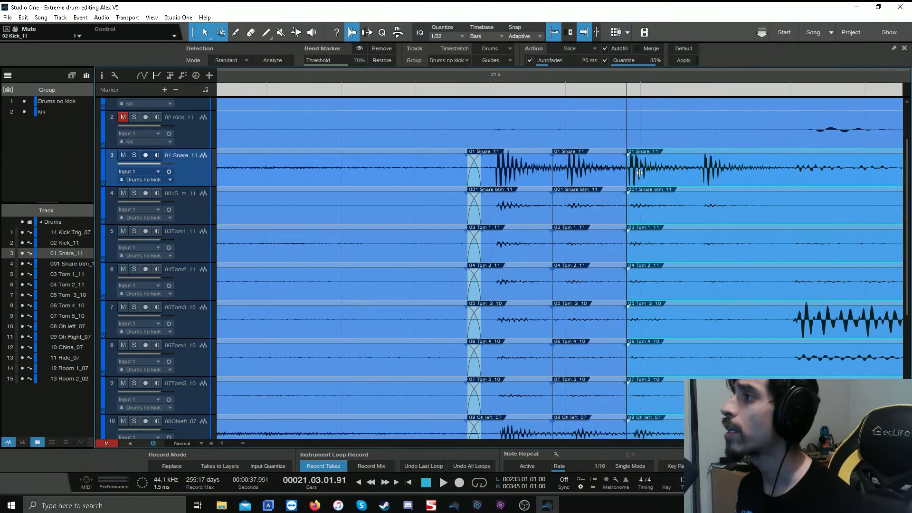
{"action": "left_click_drag", "start_coordinate": [642, 178], "coordinate": [655, 179]}
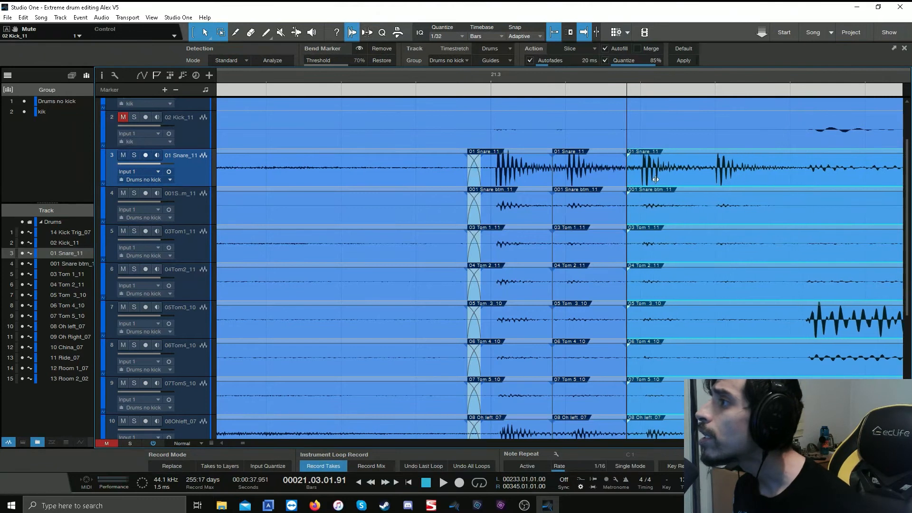
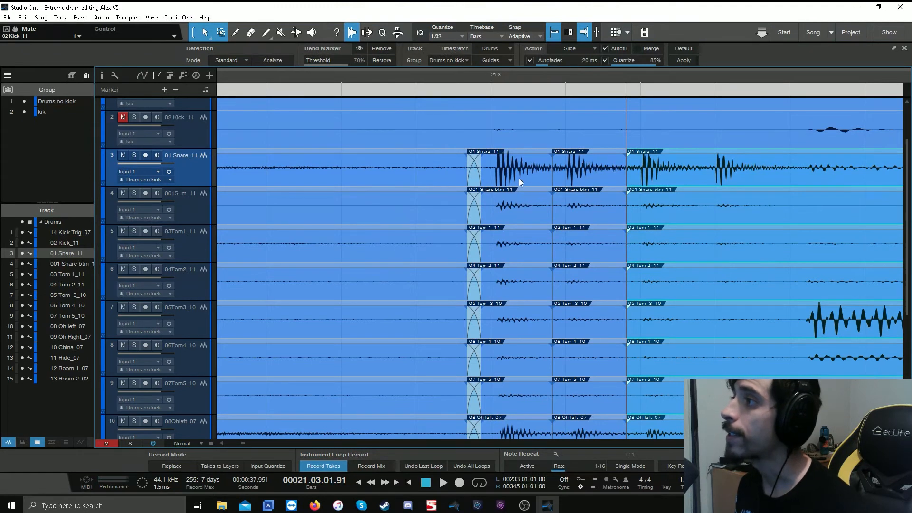
Step: Crossfade the new slices after beat 21.3 on the non-kick tracks and move the crossfade before the third snare hit slightly earlier
{"action": "left_click", "coordinate": [576, 173]}
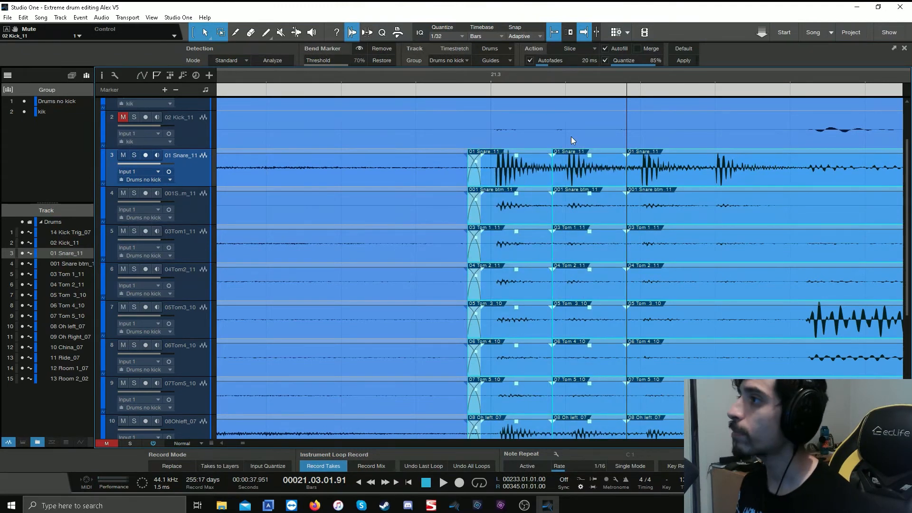
{"action": "key", "text": "q"}
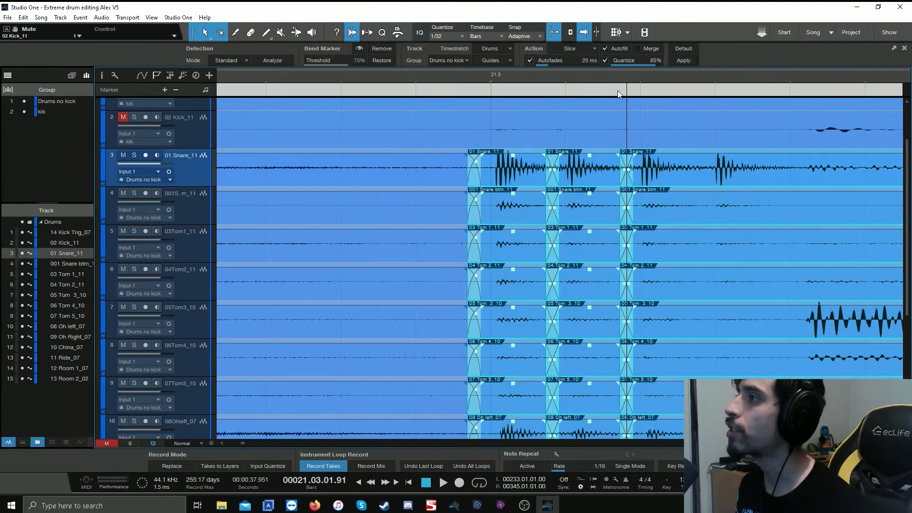
{"action": "scroll", "coordinate": [620, 86], "scroll_direction": "up", "scroll_amount": 3}
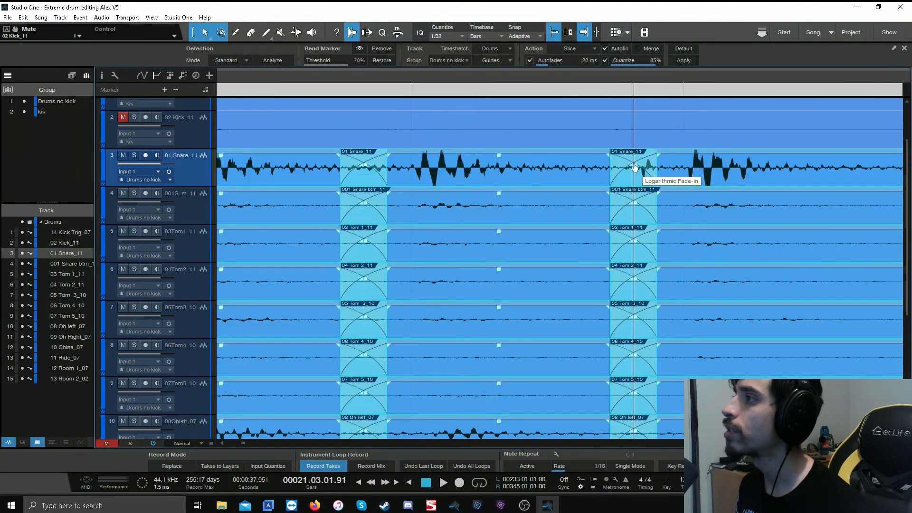
{"action": "left_click_drag", "start_coordinate": [635, 168], "coordinate": [624, 165]}
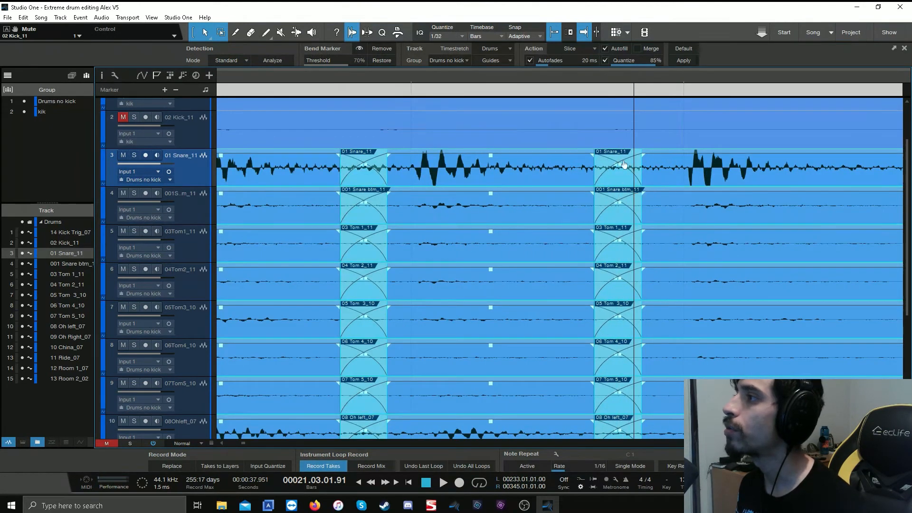
{"action": "scroll", "coordinate": [511, 74], "scroll_direction": "down", "scroll_amount": 4}
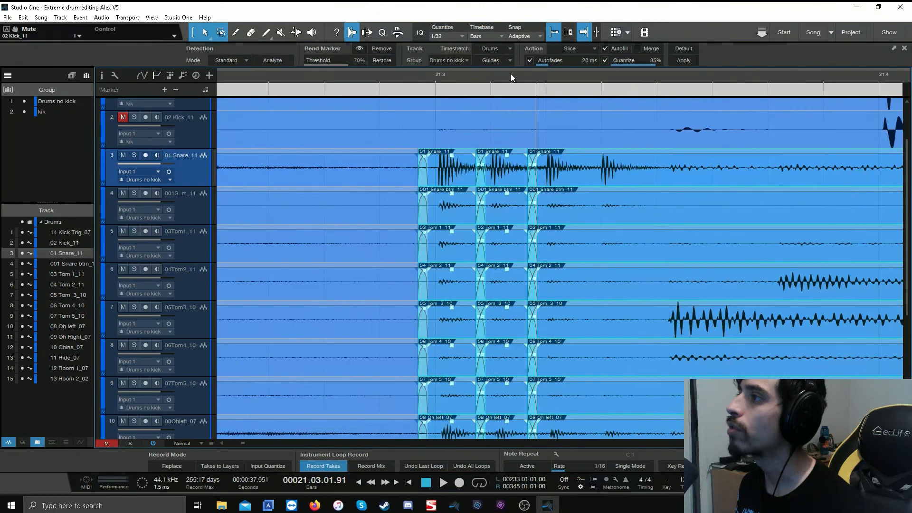
Step: Play the drums from around beat 21.2 through the re-sliced snare hits after 21.3 to check the edit
{"action": "scroll", "coordinate": [511, 74], "scroll_direction": "down", "scroll_amount": 3}
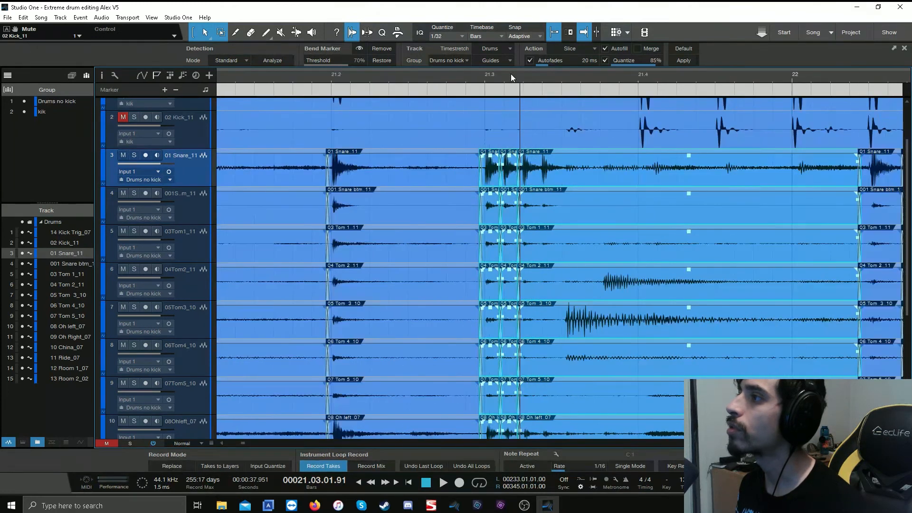
{"action": "left_click", "coordinate": [292, 89]}
{"action": "key", "text": "space"}
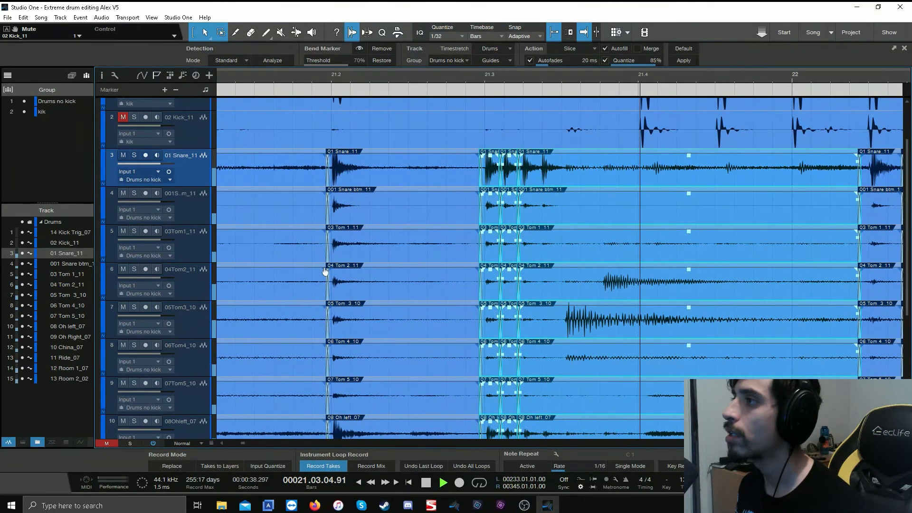
{"action": "key", "text": "space"}
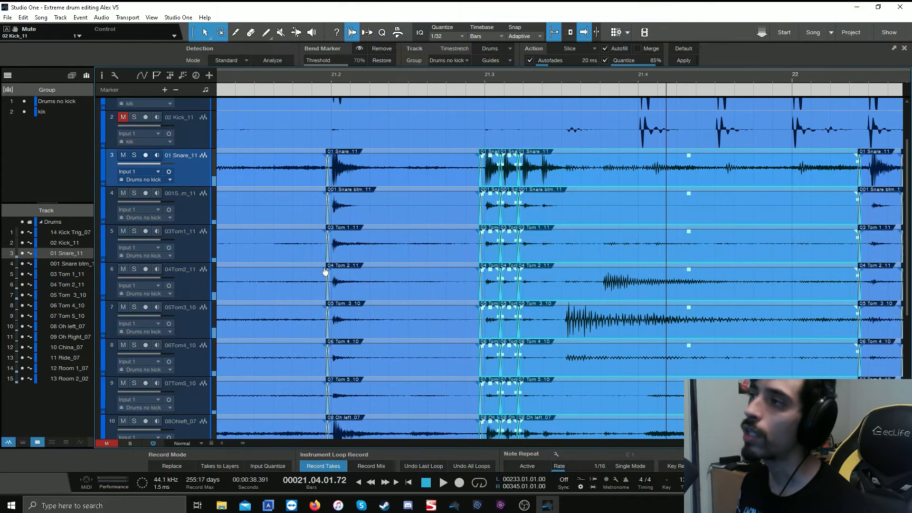
{"action": "left_click", "coordinate": [325, 74]}
{"action": "key", "text": "space"}
{"action": "key", "text": "space"}
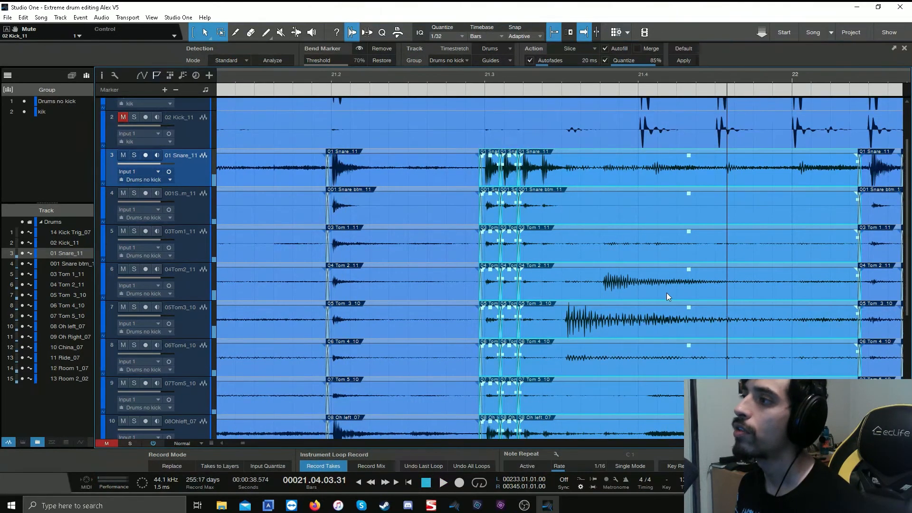
Step: Set the track height to Small, look over the song's marked sections and deselect the edited slices
{"action": "scroll", "coordinate": [512, 74], "scroll_direction": "down", "scroll_amount": 15}
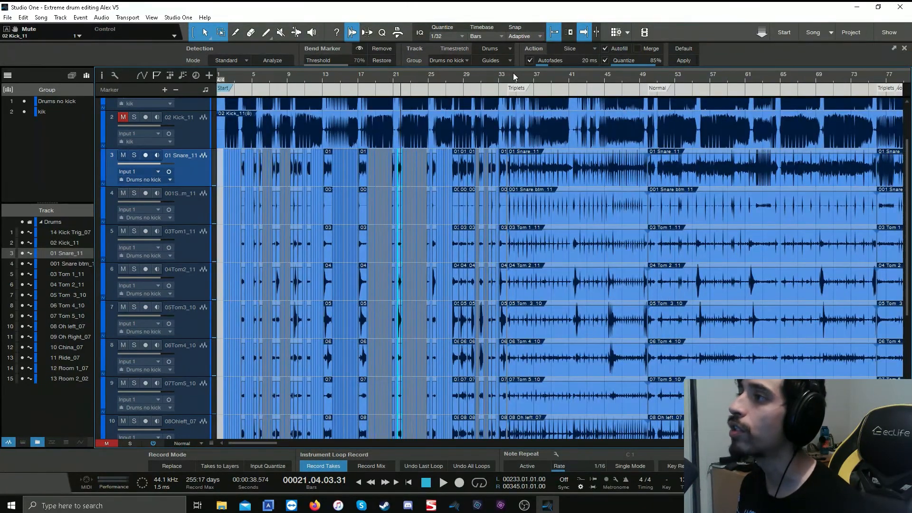
{"action": "scroll", "coordinate": [509, 74], "scroll_direction": "up", "scroll_amount": 10}
{"action": "scroll", "coordinate": [504, 75], "scroll_direction": "up", "scroll_amount": 6}
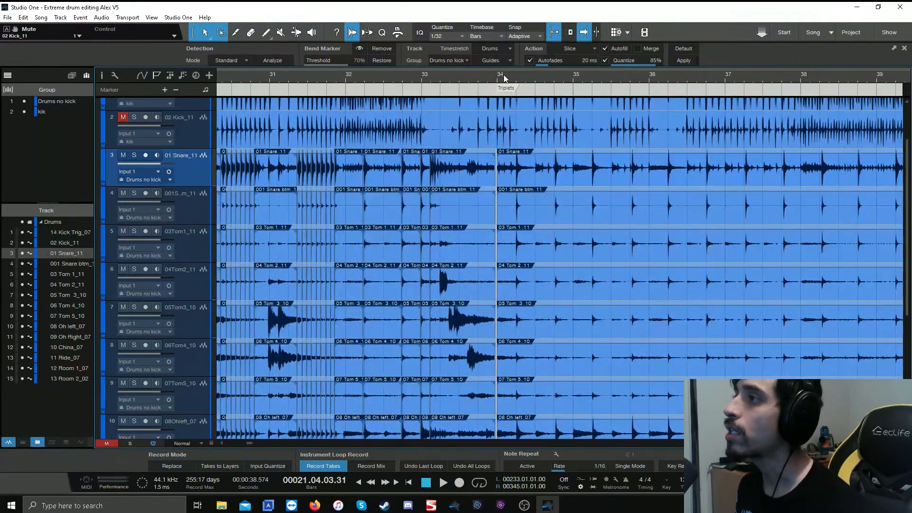
{"action": "scroll", "coordinate": [502, 75], "scroll_direction": "down", "scroll_amount": 5}
{"action": "scroll", "coordinate": [502, 75], "scroll_direction": "down", "scroll_amount": 6}
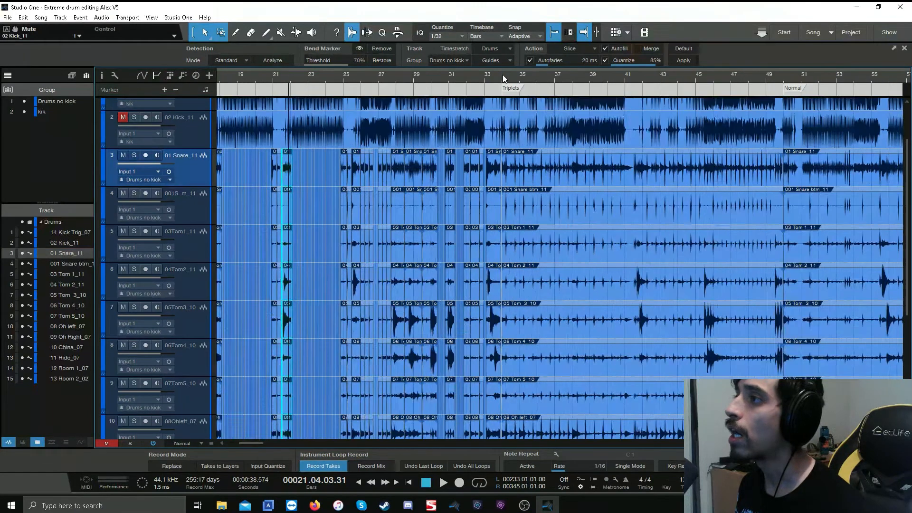
{"action": "scroll", "coordinate": [503, 75], "scroll_direction": "down", "scroll_amount": 2}
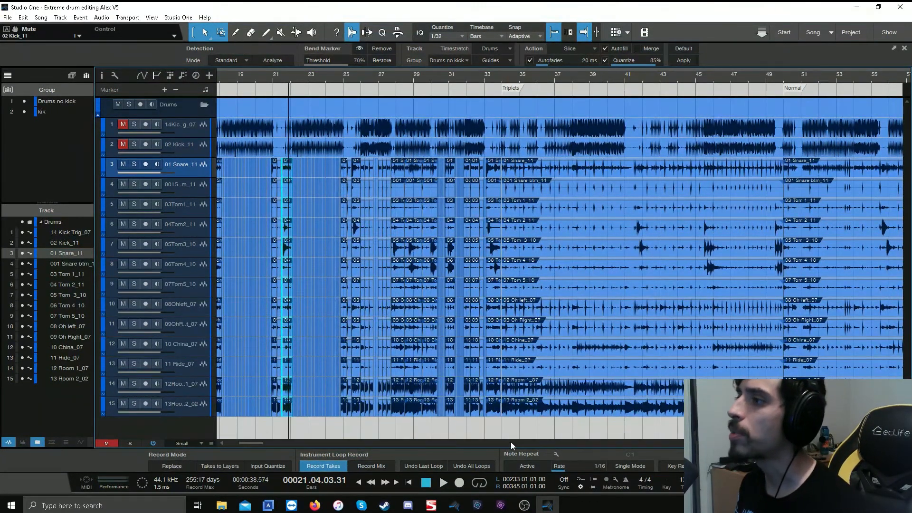
{"action": "left_click_drag", "start_coordinate": [251, 443], "coordinate": [239, 442]}
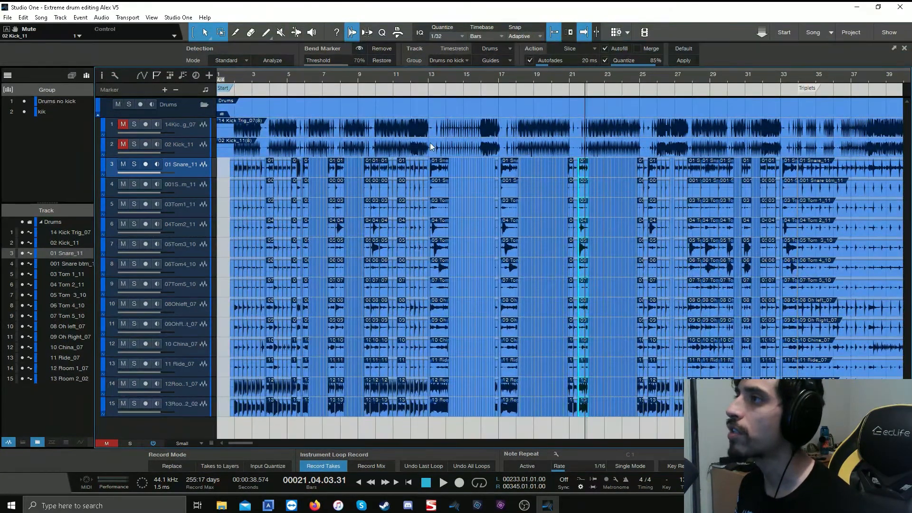
{"action": "scroll", "coordinate": [425, 74], "scroll_direction": "down", "scroll_amount": 6}
{"action": "left_click_drag", "start_coordinate": [282, 91], "coordinate": [495, 90]}
{"action": "left_click", "coordinate": [278, 104]}
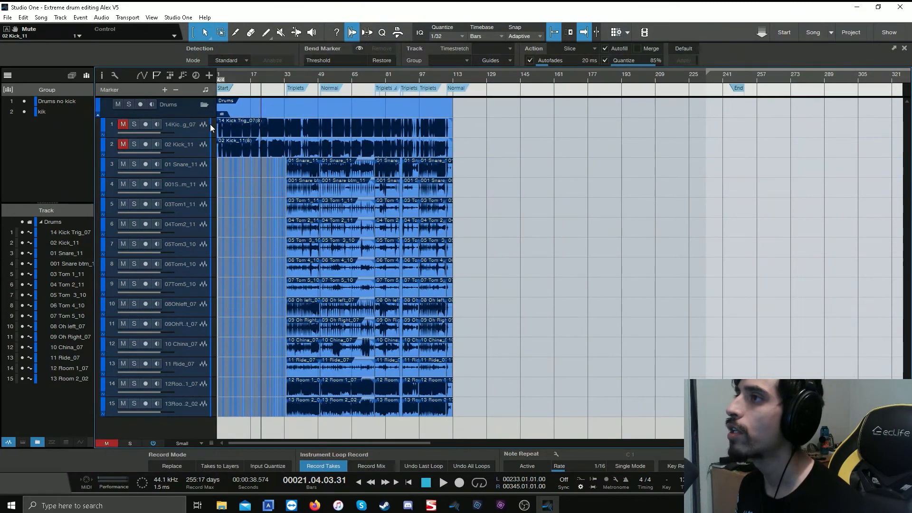
Step: Examine the non-kick slices on all tracks from bar 2 to the Triplets marker at bar 34 for missed hits
{"action": "scroll", "coordinate": [233, 73], "scroll_direction": "up", "scroll_amount": 8}
{"action": "scroll", "coordinate": [236, 72], "scroll_direction": "up", "scroll_amount": 3}
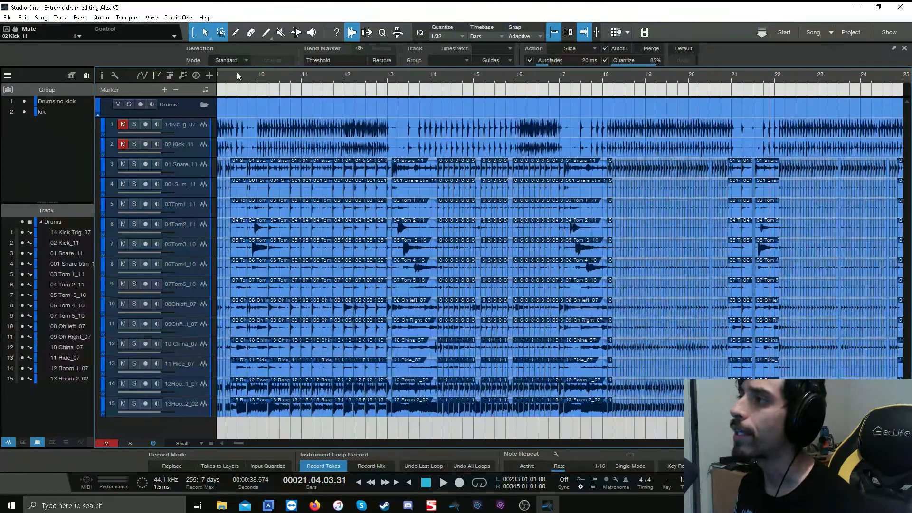
{"action": "scroll", "coordinate": [246, 444], "scroll_direction": "left", "scroll_amount": 5}
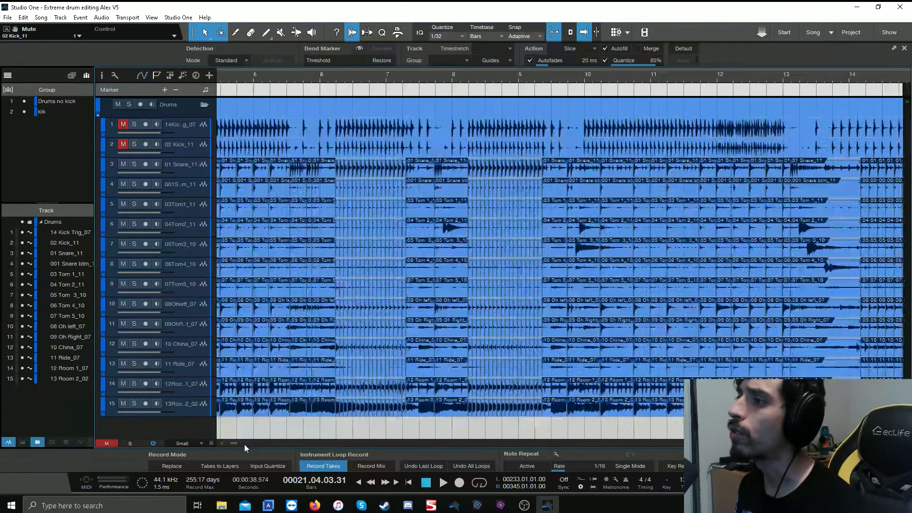
{"action": "scroll", "coordinate": [316, 81], "scroll_direction": "up", "scroll_amount": 6}
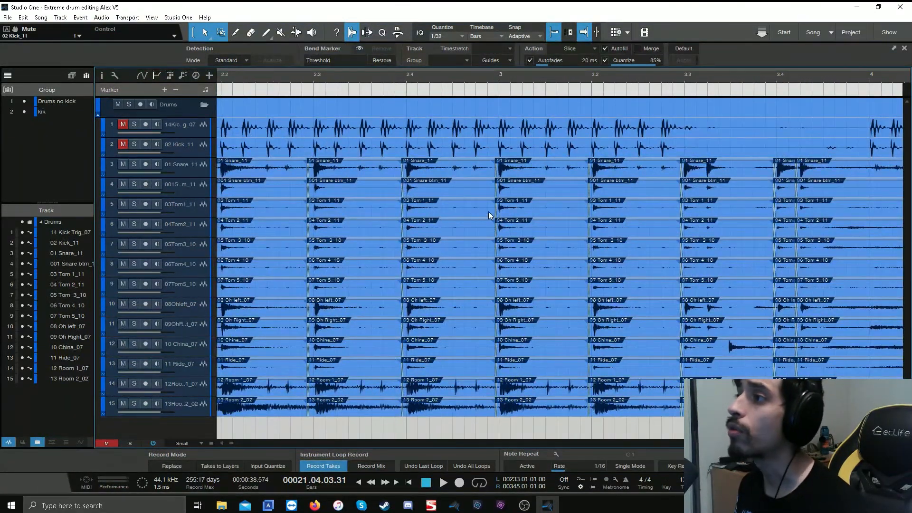
{"action": "scroll", "coordinate": [607, 444], "scroll_direction": "right", "scroll_amount": 4}
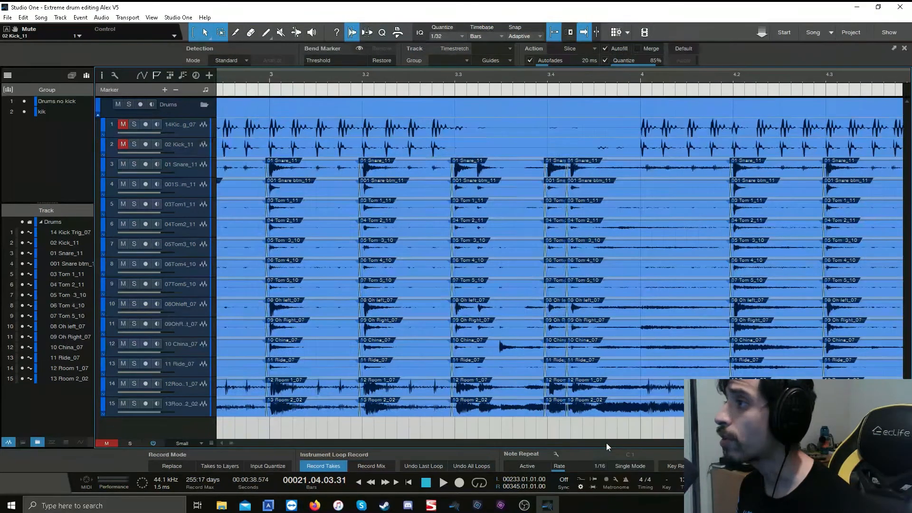
{"action": "scroll", "coordinate": [607, 443], "scroll_direction": "right", "scroll_amount": 4}
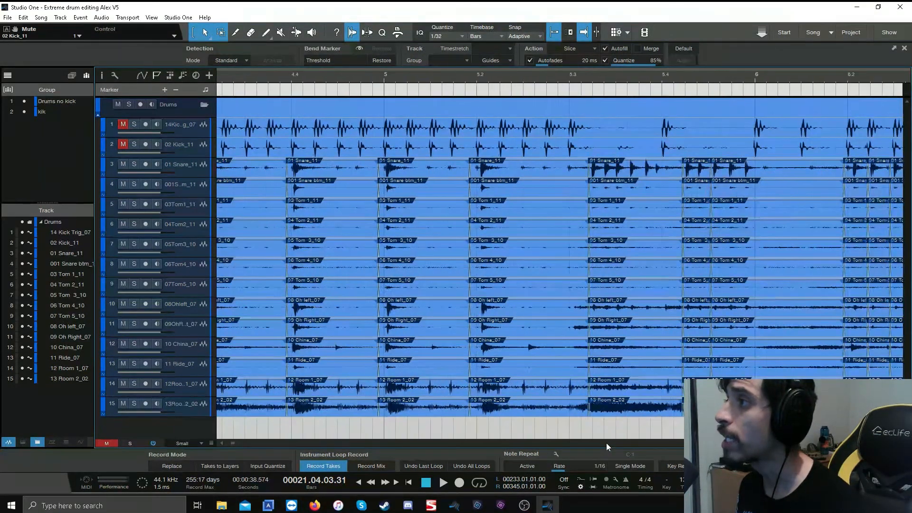
{"action": "scroll", "coordinate": [606, 442], "scroll_direction": "right", "scroll_amount": 6}
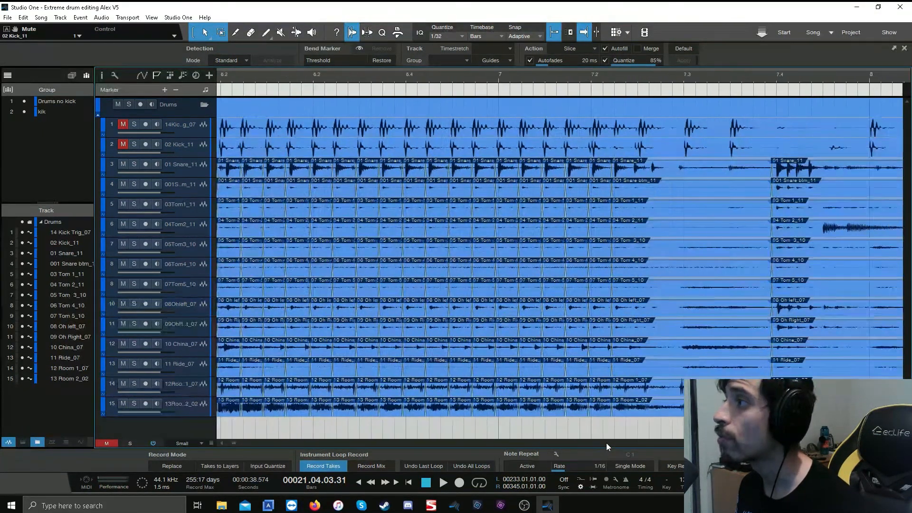
{"action": "scroll", "coordinate": [607, 443], "scroll_direction": "right", "scroll_amount": 12}
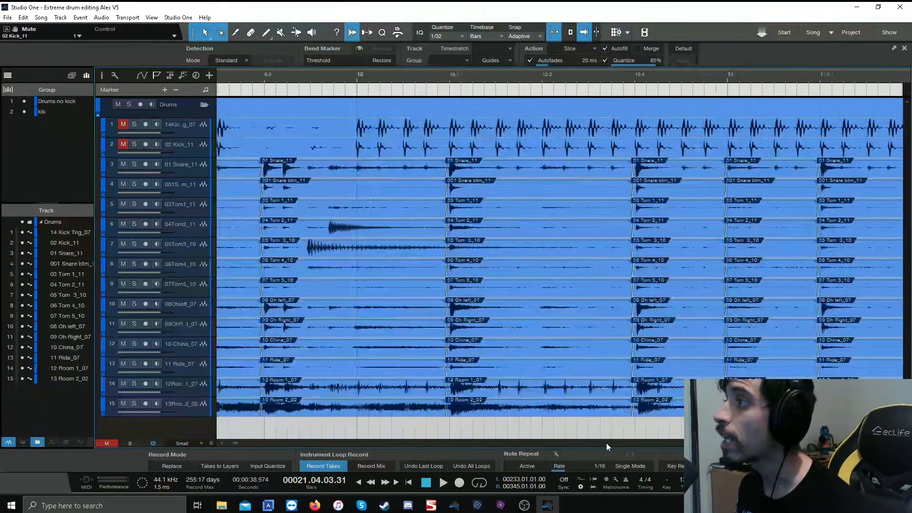
{"action": "scroll", "coordinate": [606, 442], "scroll_direction": "right", "scroll_amount": 9}
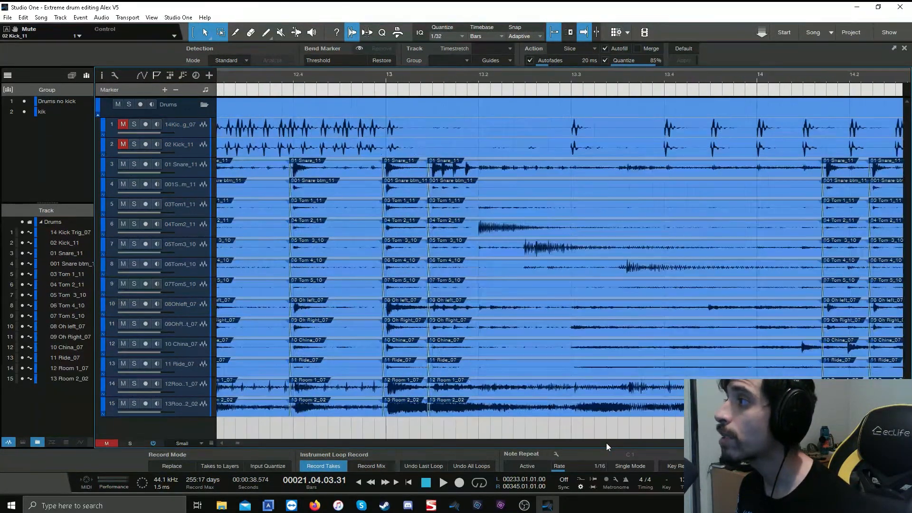
{"action": "scroll", "coordinate": [606, 443], "scroll_direction": "right", "scroll_amount": 6}
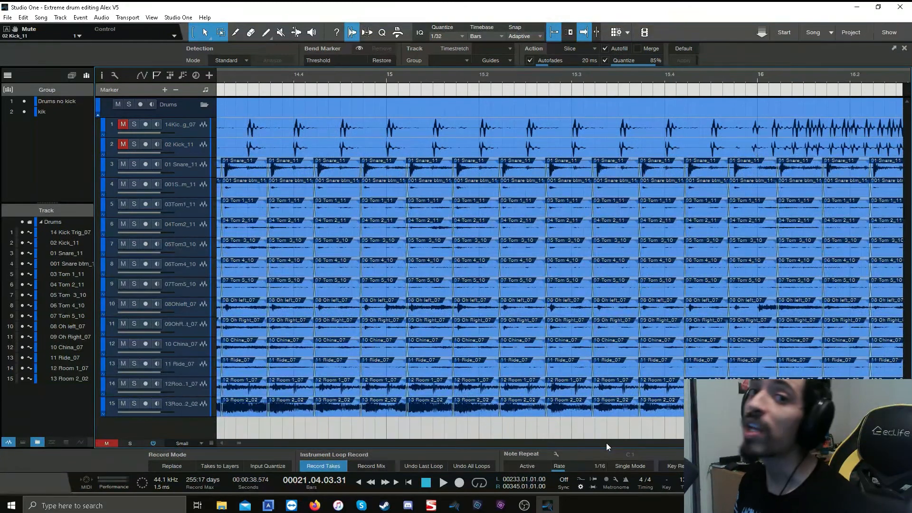
{"action": "scroll", "coordinate": [606, 446], "scroll_direction": "right", "scroll_amount": 10}
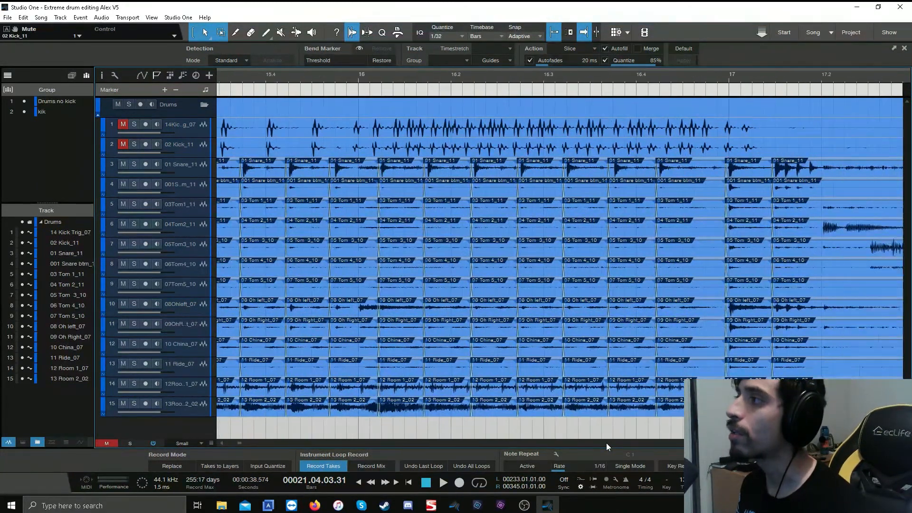
{"action": "scroll", "coordinate": [606, 447], "scroll_direction": "right", "scroll_amount": 5}
{"action": "scroll", "coordinate": [606, 447], "scroll_direction": "right", "scroll_amount": 10}
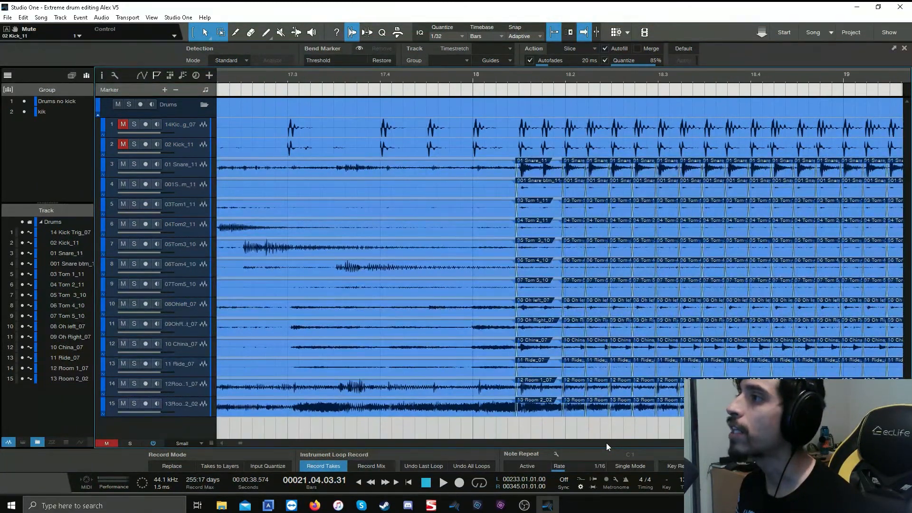
{"action": "scroll", "coordinate": [606, 446], "scroll_direction": "right", "scroll_amount": 4}
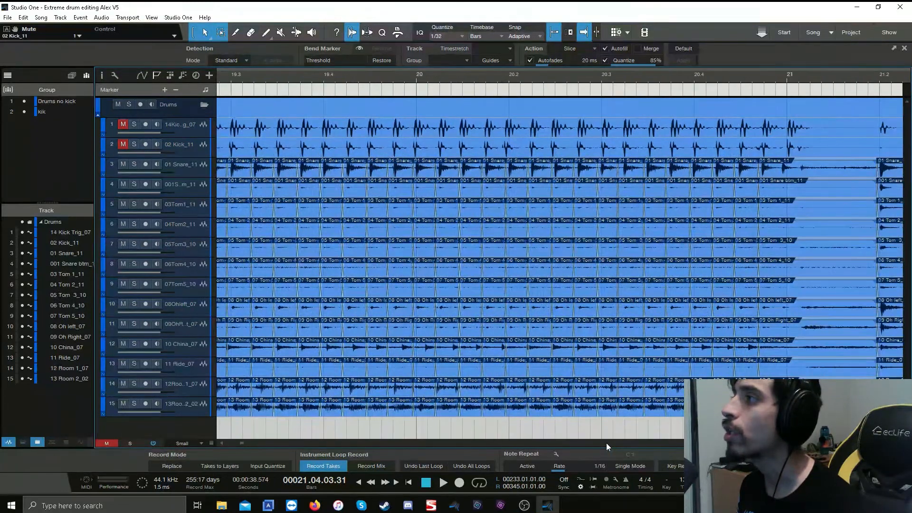
{"action": "scroll", "coordinate": [606, 446], "scroll_direction": "right", "scroll_amount": 10}
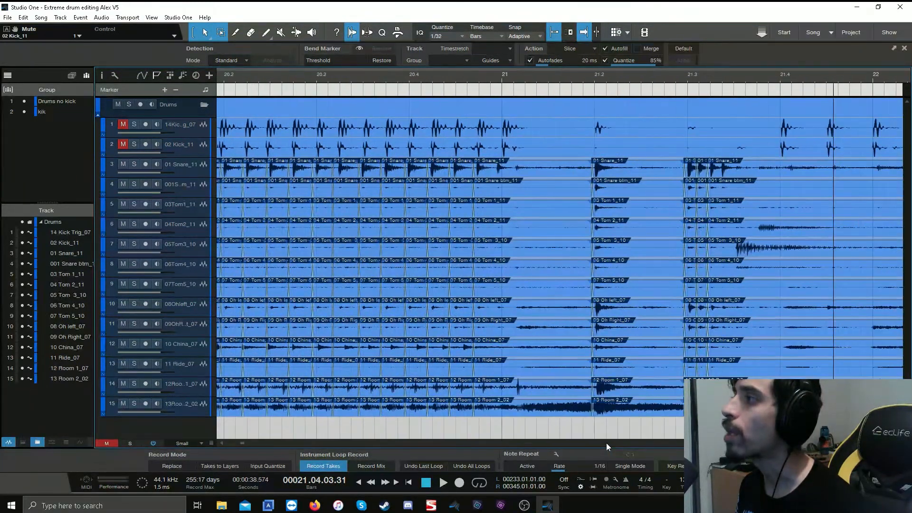
{"action": "scroll", "coordinate": [607, 447], "scroll_direction": "right", "scroll_amount": 12}
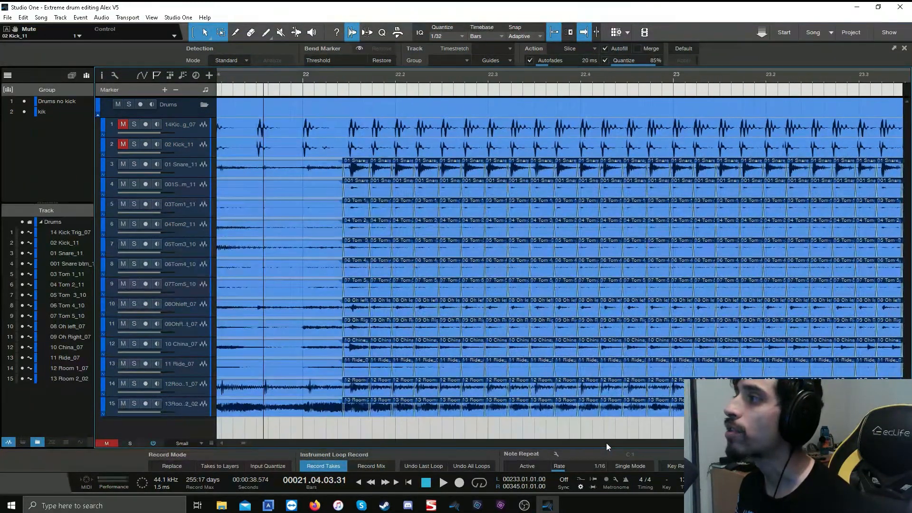
{"action": "scroll", "coordinate": [606, 446], "scroll_direction": "right", "scroll_amount": 10}
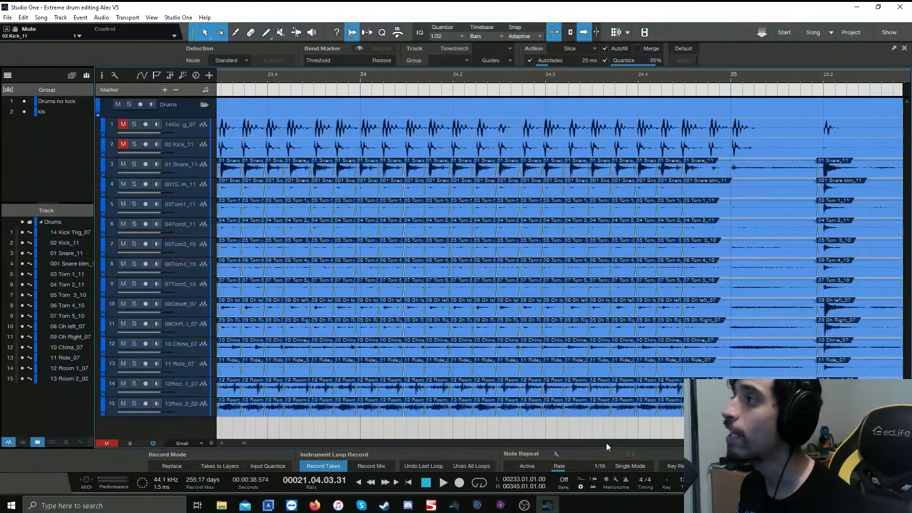
{"action": "scroll", "coordinate": [607, 447], "scroll_direction": "right", "scroll_amount": 10}
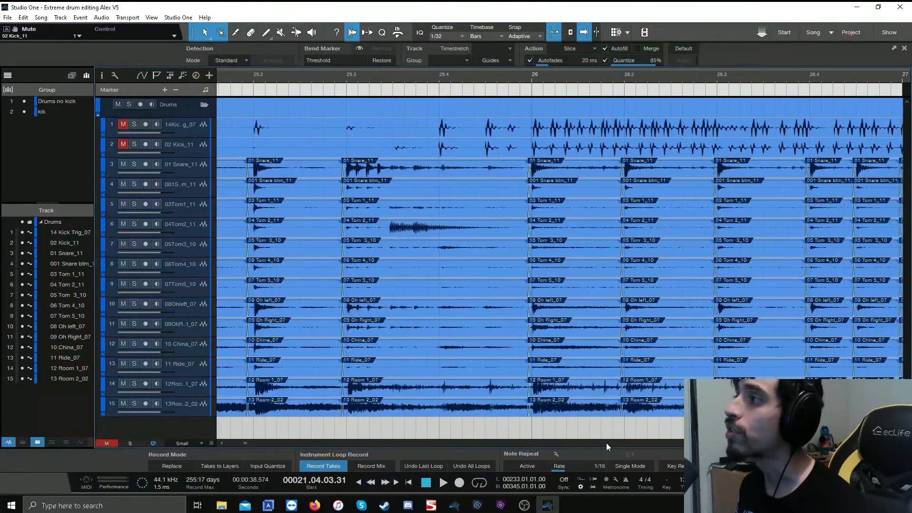
{"action": "scroll", "coordinate": [607, 447], "scroll_direction": "right", "scroll_amount": 10}
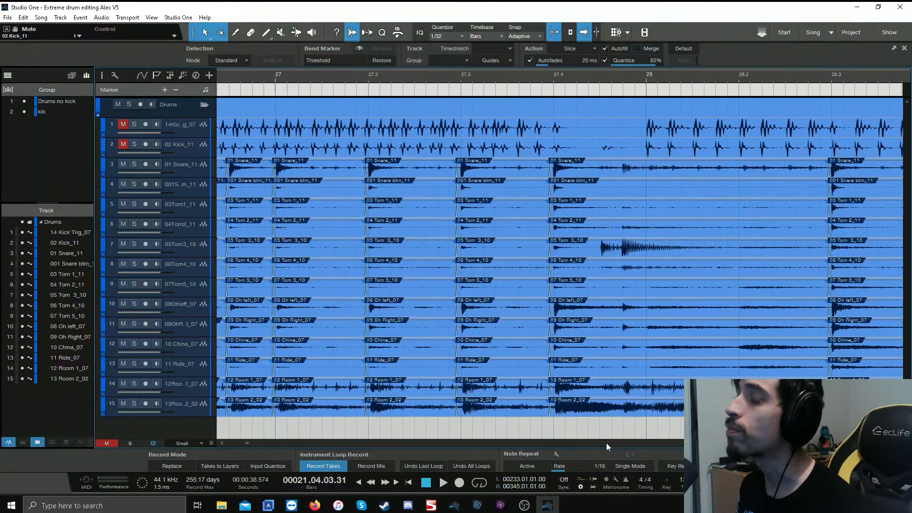
{"action": "scroll", "coordinate": [606, 446], "scroll_direction": "right", "scroll_amount": 8}
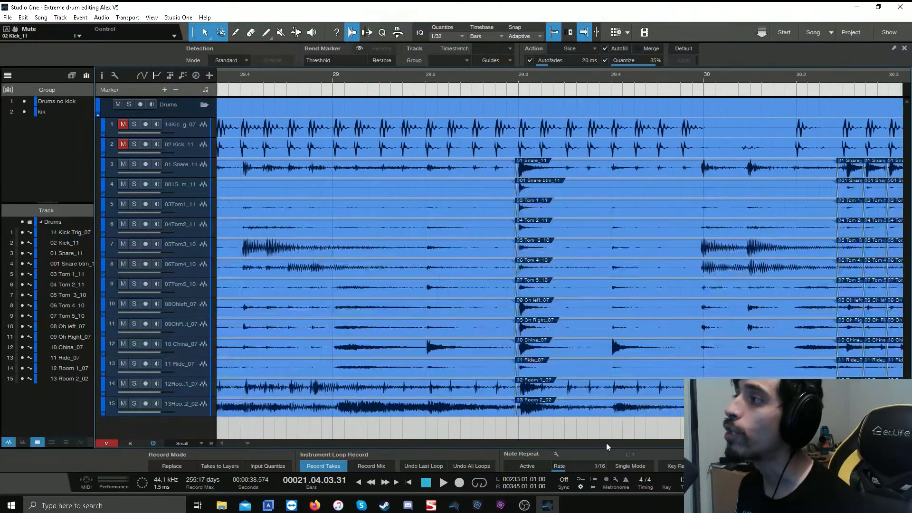
{"action": "scroll", "coordinate": [606, 443], "scroll_direction": "right", "scroll_amount": 6}
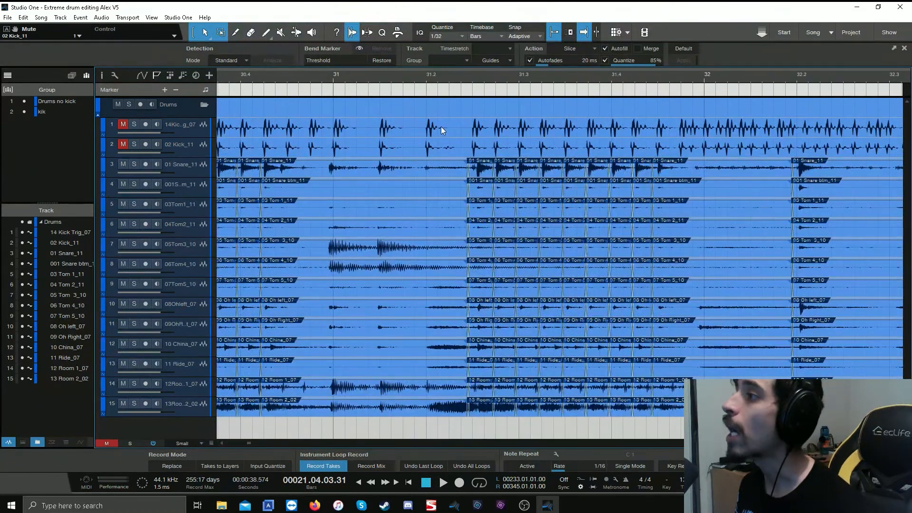
{"action": "scroll", "coordinate": [559, 256], "scroll_direction": "right", "scroll_amount": 10}
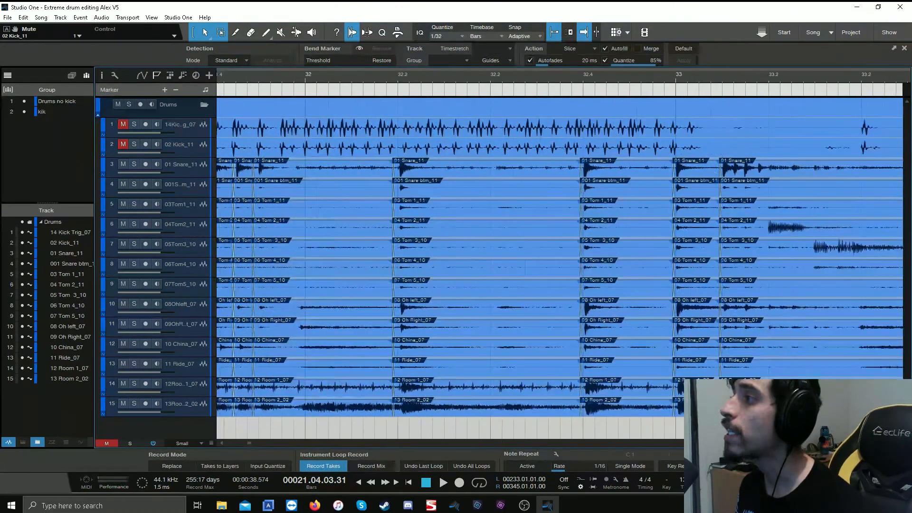
{"action": "scroll", "coordinate": [559, 256], "scroll_direction": "right", "scroll_amount": 3}
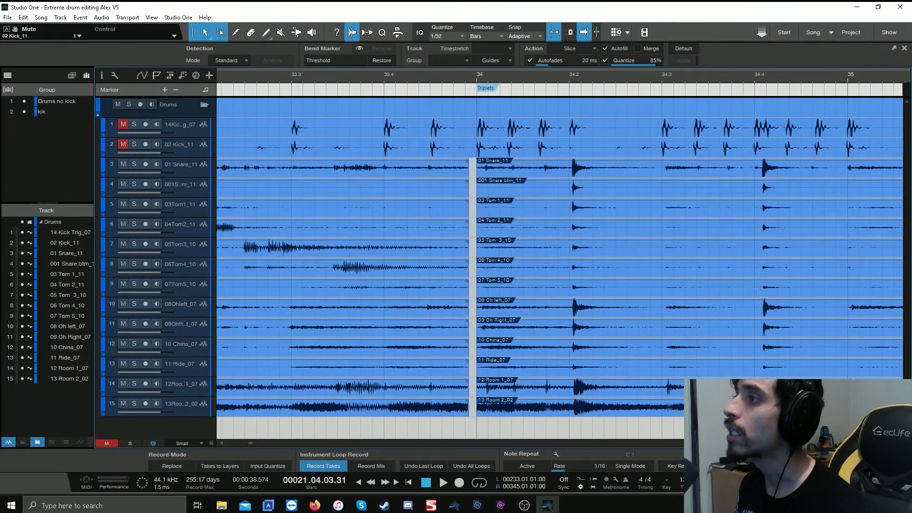
{"action": "scroll", "coordinate": [689, 110], "scroll_direction": "right", "scroll_amount": 4}
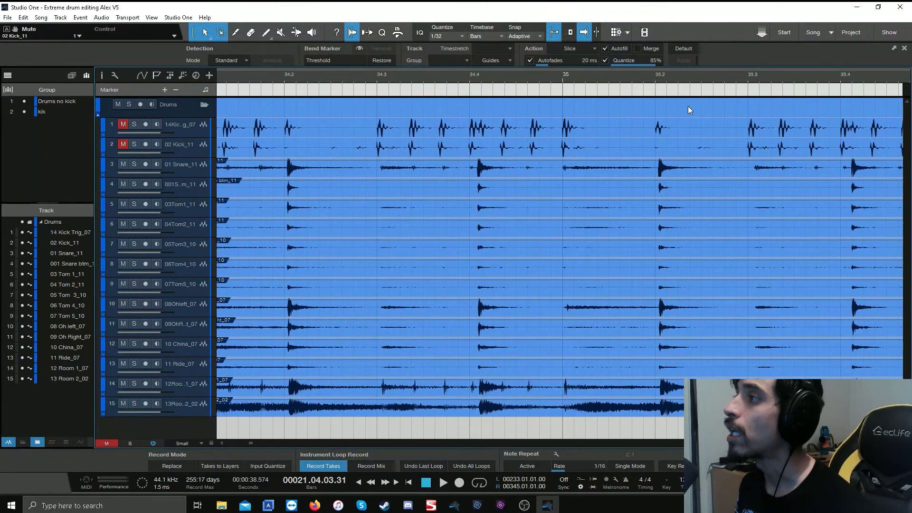
Step: Slice and quantize the non-kick tracks' Triplets section from bar 34 to bar 50 with the quantize value set to 1/8 T
{"action": "scroll", "coordinate": [694, 68], "scroll_direction": "down", "scroll_amount": 5}
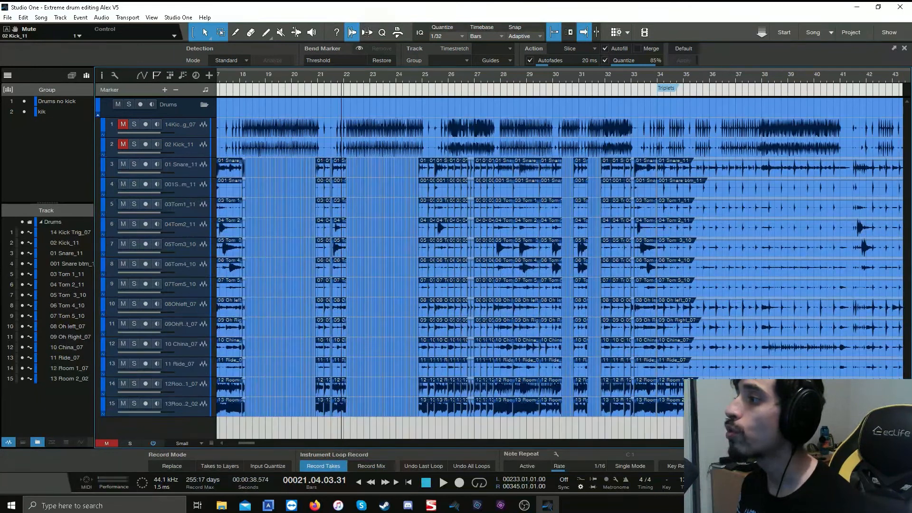
{"action": "scroll", "coordinate": [686, 350], "scroll_direction": "right", "scroll_amount": 5}
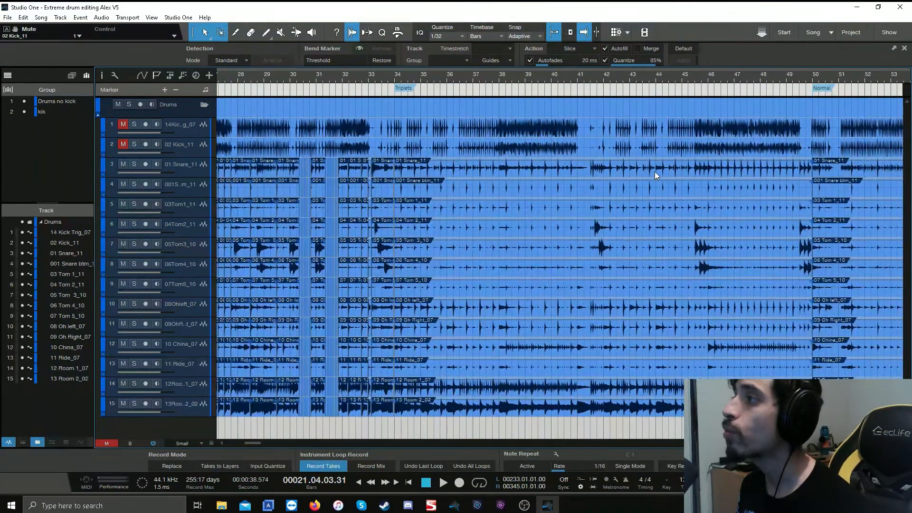
{"action": "left_click", "coordinate": [654, 173]}
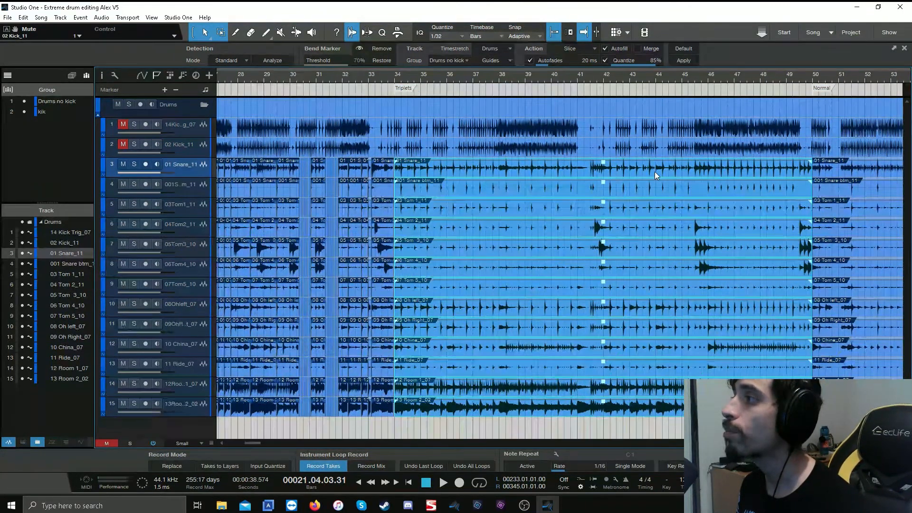
{"action": "left_click", "coordinate": [442, 36]}
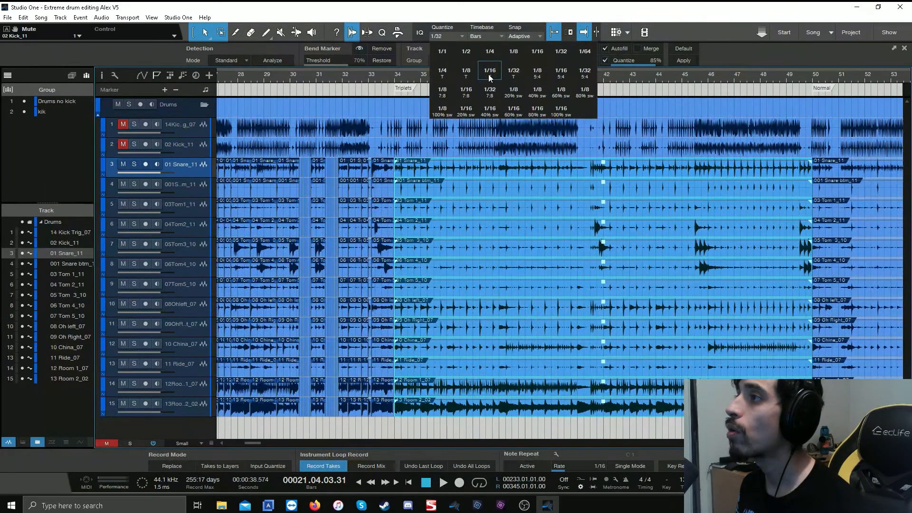
{"action": "left_click", "coordinate": [471, 72]}
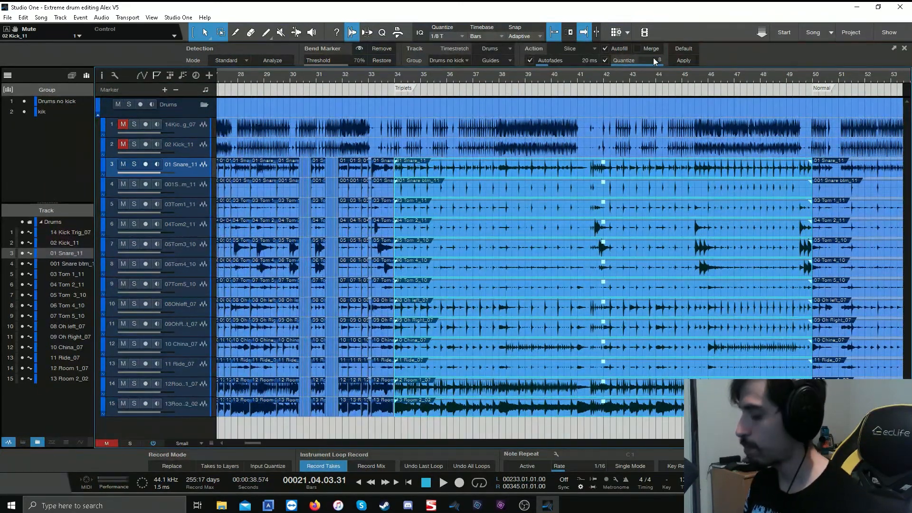
{"action": "left_click", "coordinate": [685, 61]}
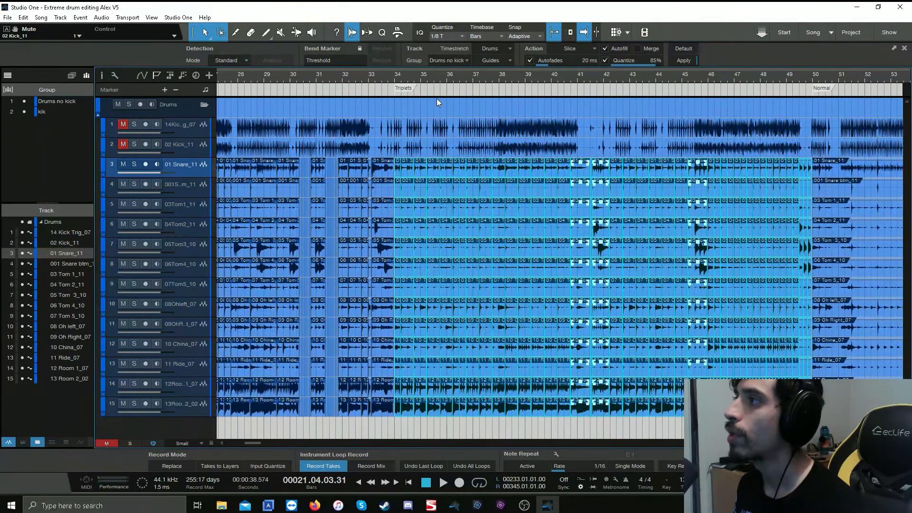
Step: Shorten the crossfades on the selected Triplets slices so the one before 34.2 ends earlier, ahead of the snare hit
{"action": "scroll", "coordinate": [404, 79], "scroll_direction": "up", "scroll_amount": 10}
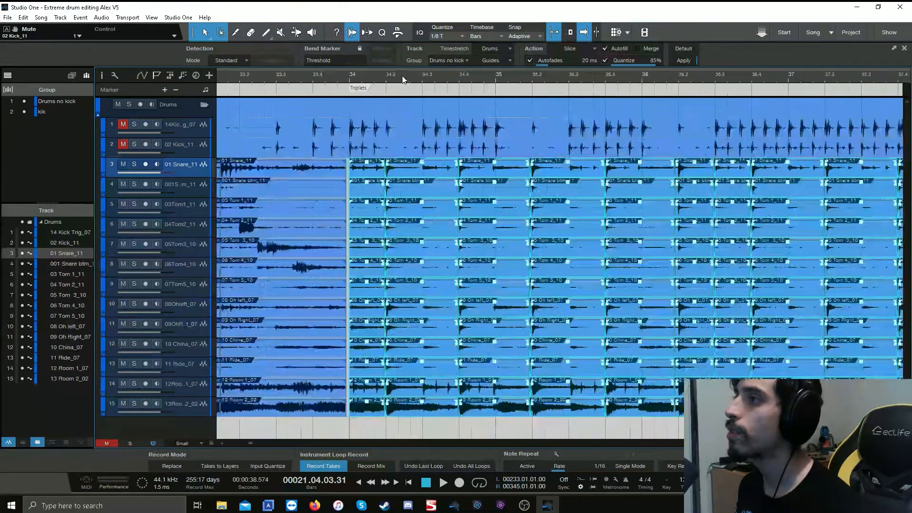
{"action": "scroll", "coordinate": [322, 77], "scroll_direction": "up", "scroll_amount": 3}
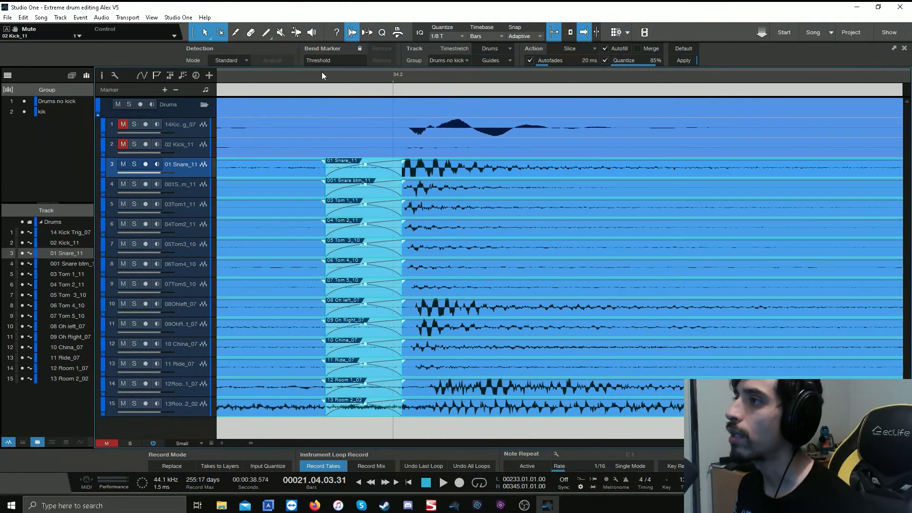
{"action": "left_click_drag", "start_coordinate": [395, 171], "coordinate": [363, 171]}
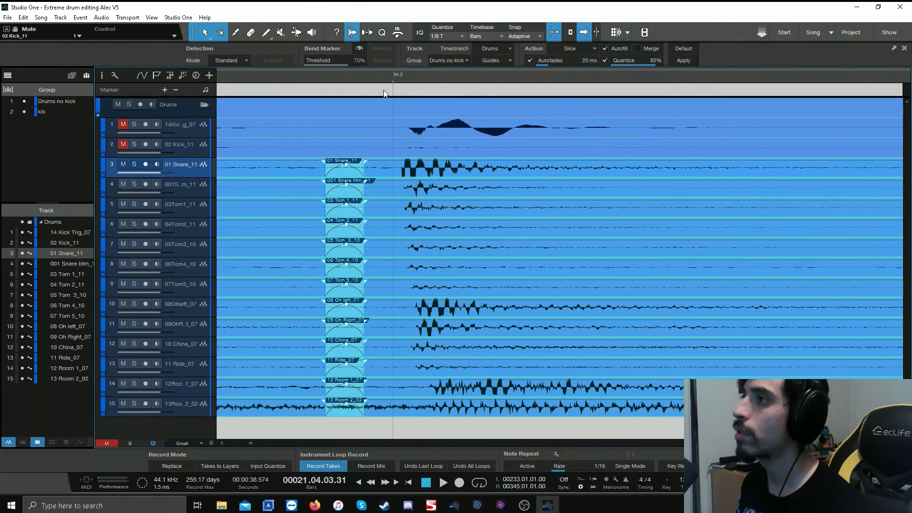
Step: Examine the non-kick slices on all tracks from the Triplets marker at bar 34 to the Normal marker at bar 50
{"action": "scroll", "coordinate": [385, 78], "scroll_direction": "down", "scroll_amount": 3}
{"action": "scroll", "coordinate": [385, 76], "scroll_direction": "down", "scroll_amount": 2}
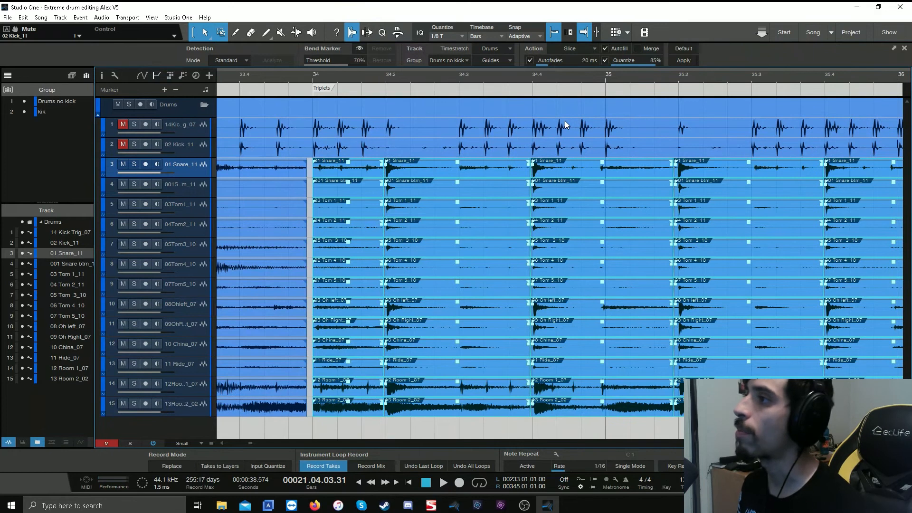
{"action": "scroll", "coordinate": [677, 447], "scroll_direction": "right", "scroll_amount": 2}
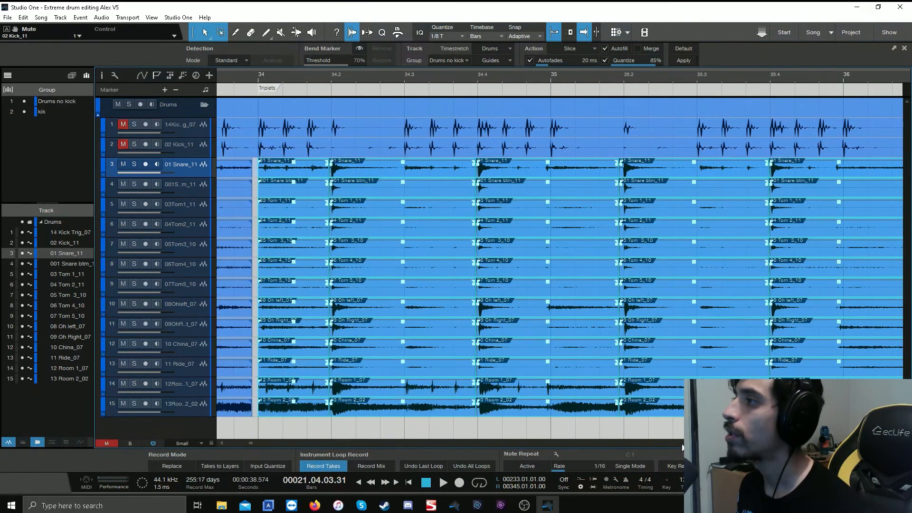
{"action": "scroll", "coordinate": [683, 447], "scroll_direction": "right", "scroll_amount": 6}
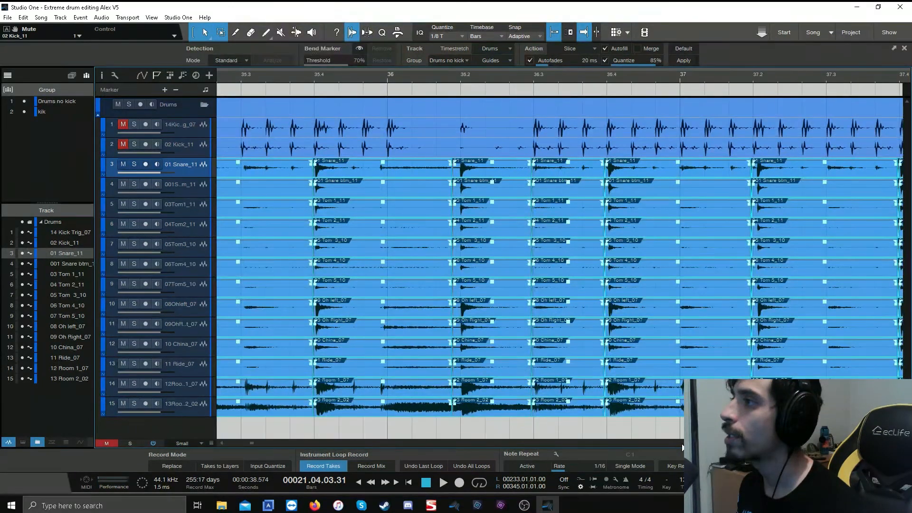
{"action": "scroll", "coordinate": [683, 446], "scroll_direction": "right", "scroll_amount": 8}
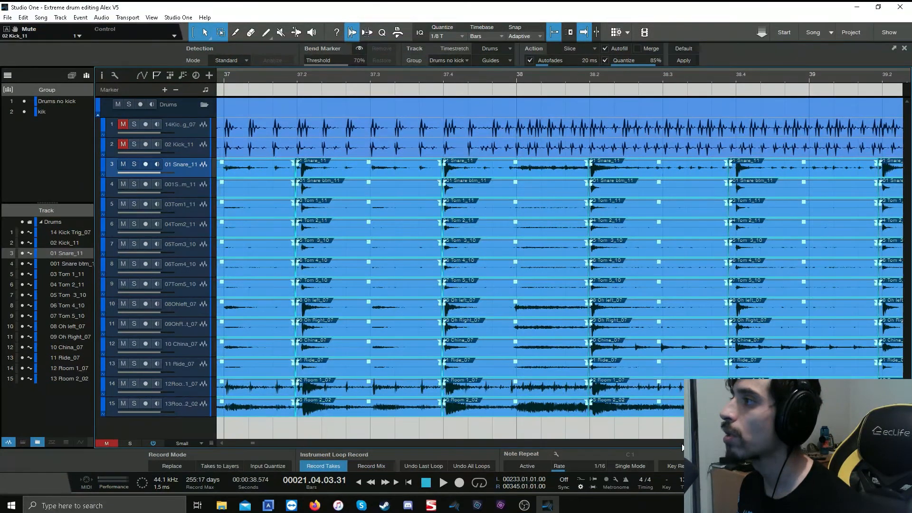
{"action": "scroll", "coordinate": [683, 447], "scroll_direction": "right", "scroll_amount": 10}
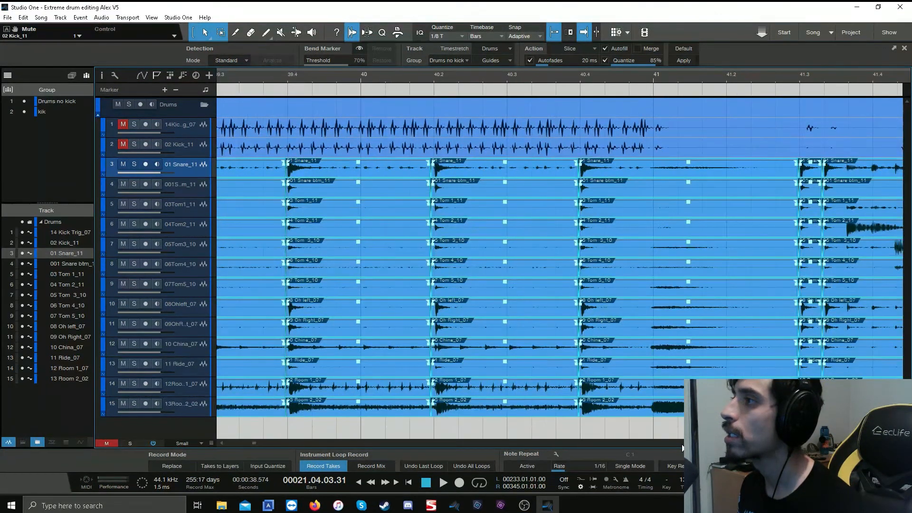
{"action": "scroll", "coordinate": [683, 446], "scroll_direction": "right", "scroll_amount": 4}
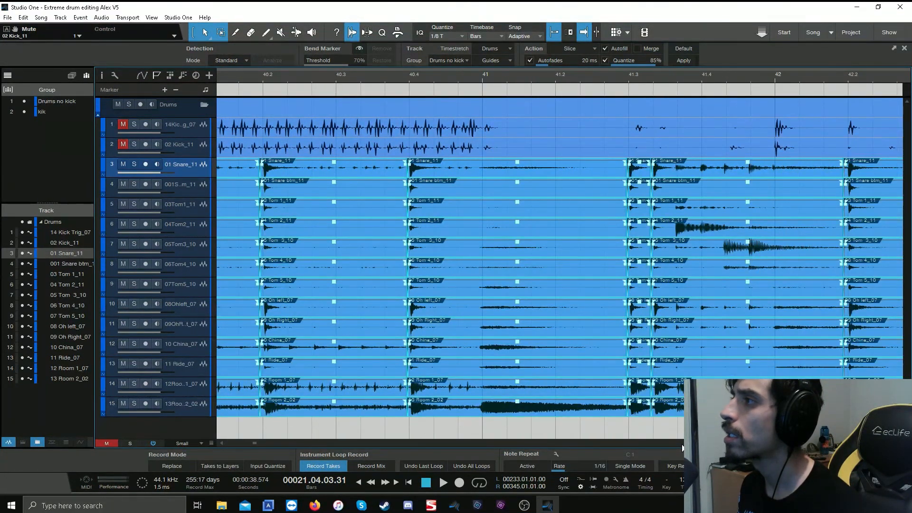
{"action": "scroll", "coordinate": [682, 447], "scroll_direction": "right", "scroll_amount": 9}
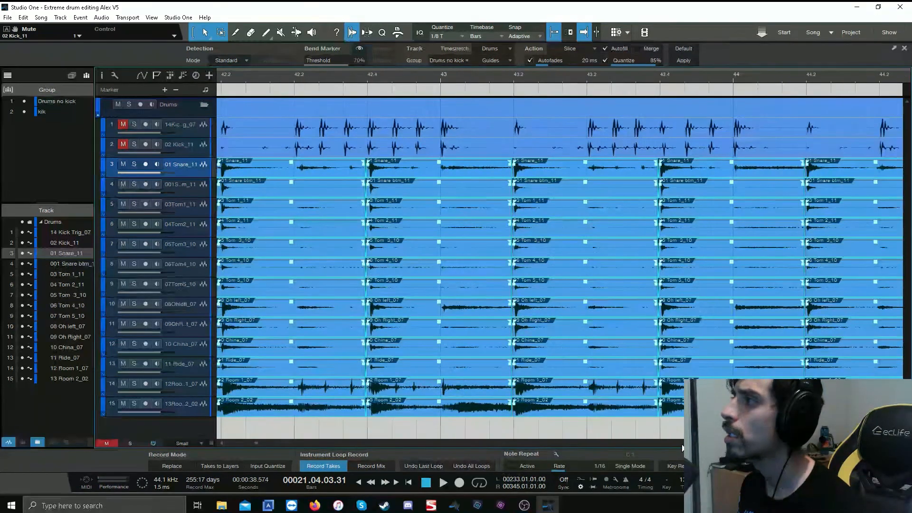
{"action": "scroll", "coordinate": [683, 448], "scroll_direction": "right", "scroll_amount": 18}
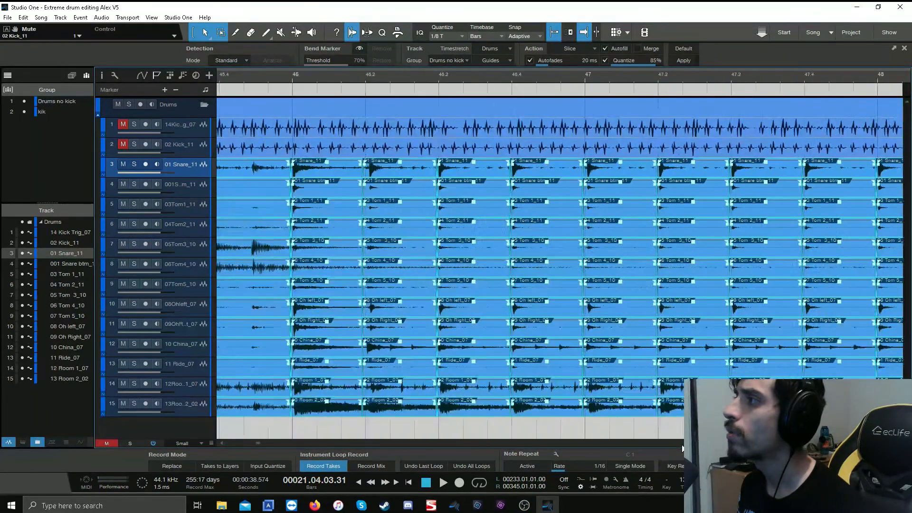
{"action": "scroll", "coordinate": [680, 446], "scroll_direction": "right", "scroll_amount": 7}
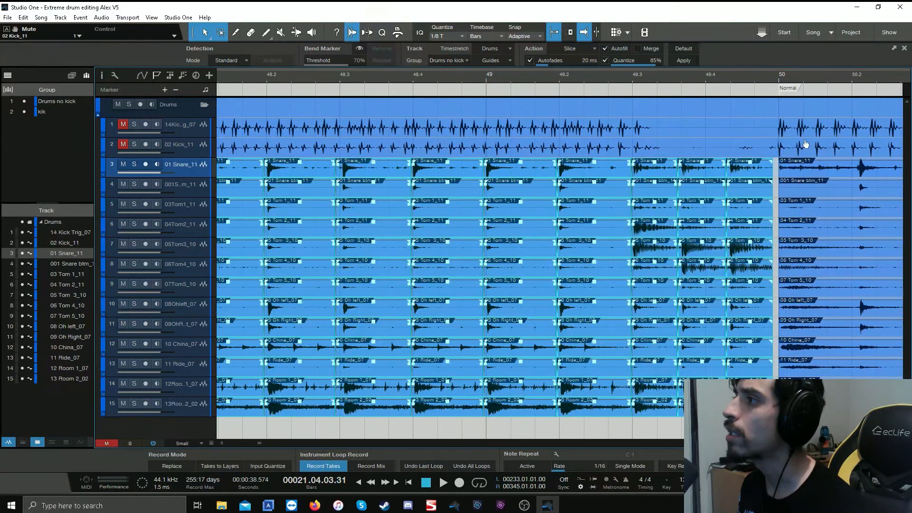
Step: Play the drums from just before 49.2 through the tom hits into the Normal section at bar 50
{"action": "left_click", "coordinate": [541, 74]}
{"action": "key", "text": "space"}
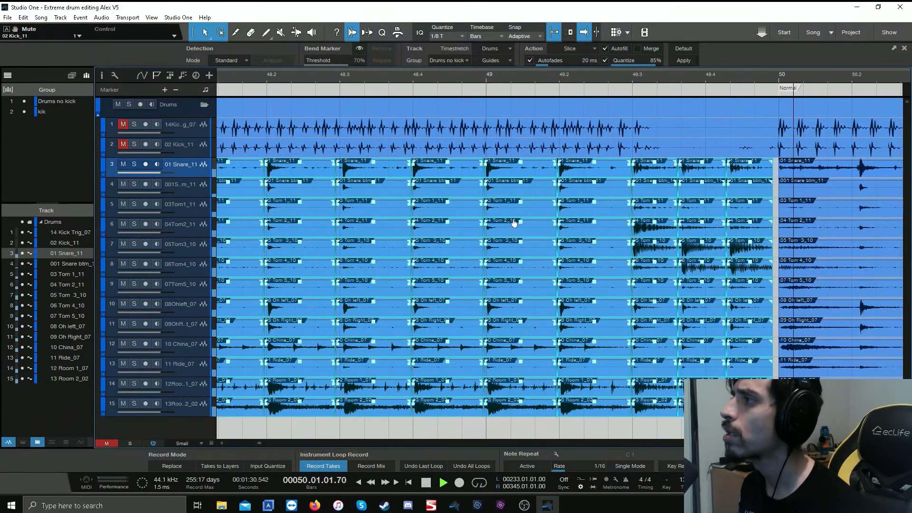
{"action": "key", "text": "space"}
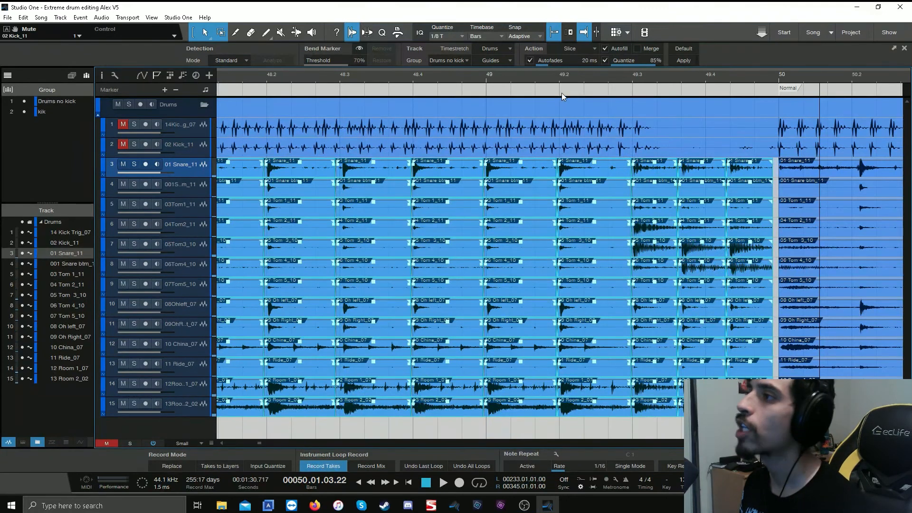
Step: Look over the song's marked sections from the Start marker past the Normal marker at bar 50
{"action": "scroll", "coordinate": [566, 74], "scroll_direction": "down", "scroll_amount": 2}
{"action": "scroll", "coordinate": [566, 74], "scroll_direction": "up", "scroll_amount": 2}
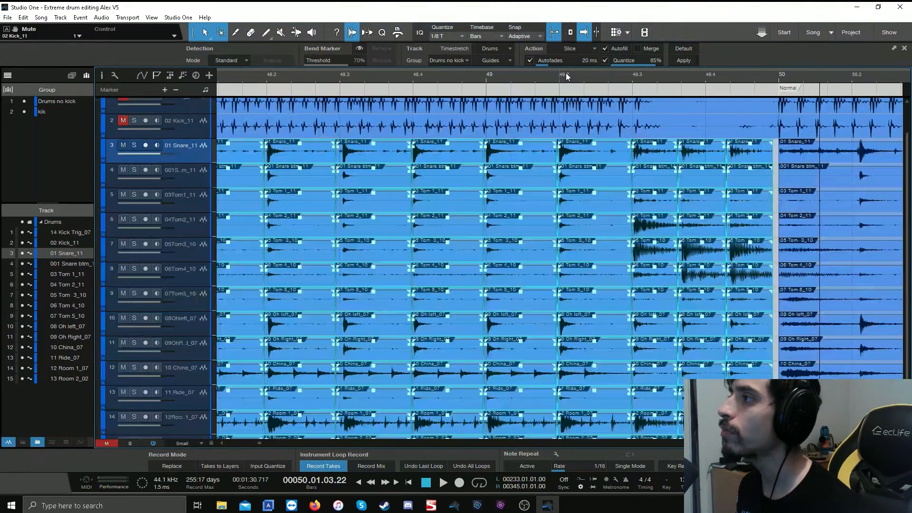
{"action": "scroll", "coordinate": [566, 74], "scroll_direction": "down", "scroll_amount": 9}
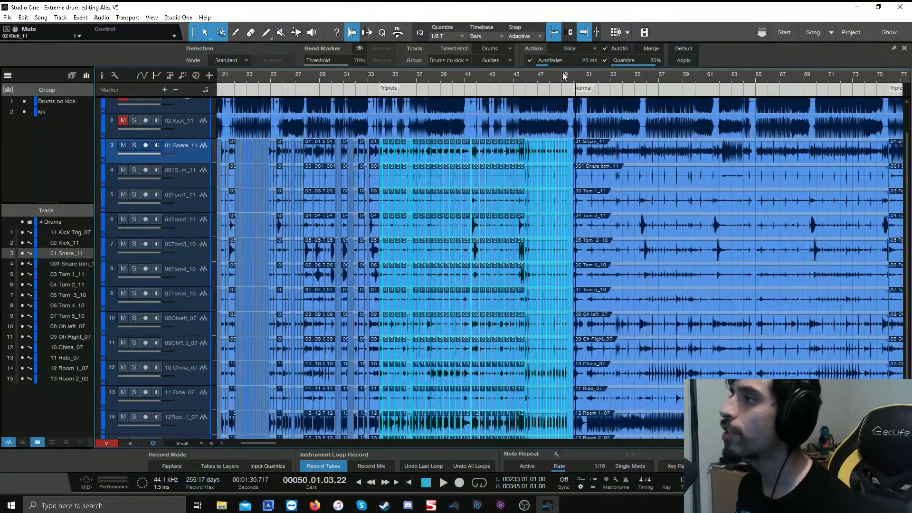
{"action": "scroll", "coordinate": [566, 72], "scroll_direction": "down", "scroll_amount": 1}
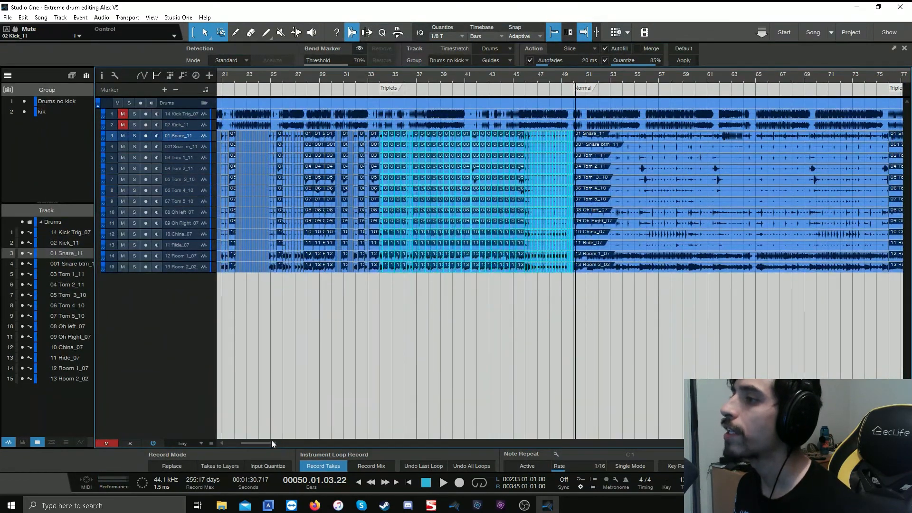
{"action": "left_click_drag", "start_coordinate": [271, 439], "coordinate": [254, 440]}
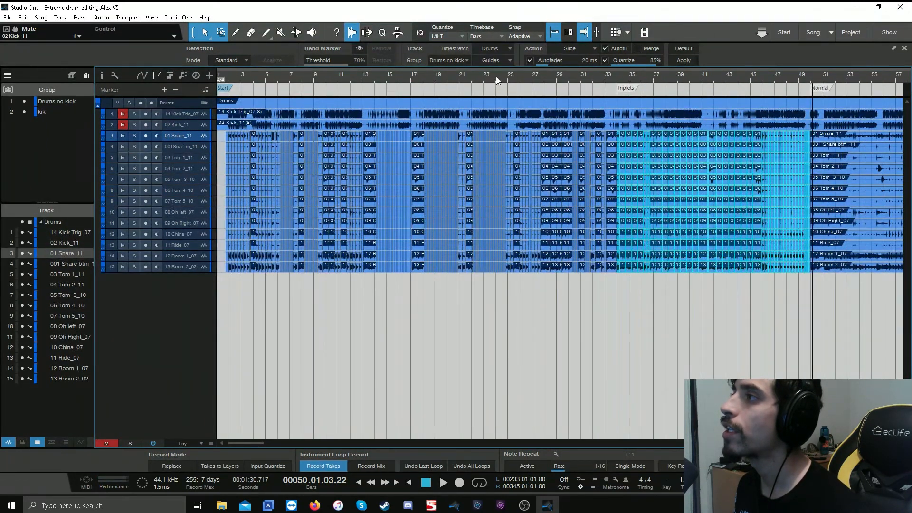
{"action": "scroll", "coordinate": [496, 77], "scroll_direction": "down", "scroll_amount": 3}
{"action": "scroll", "coordinate": [496, 77], "scroll_direction": "up", "scroll_amount": 1}
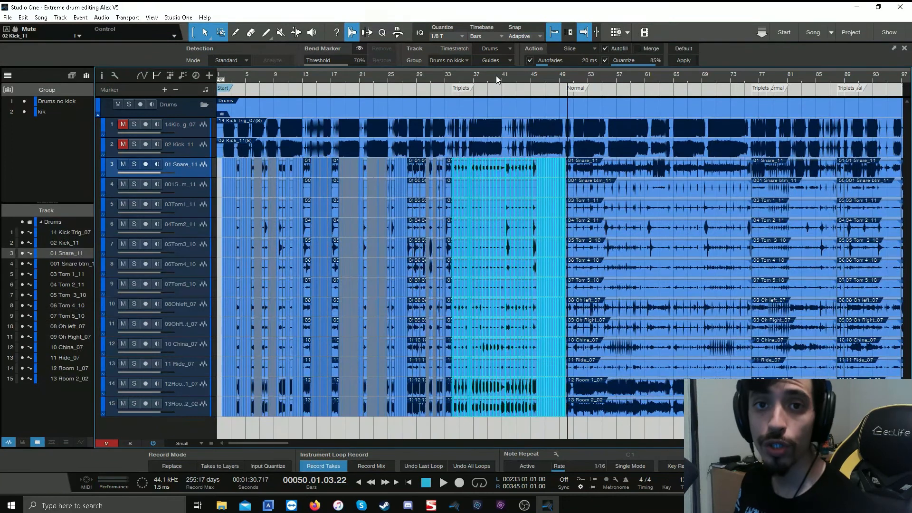